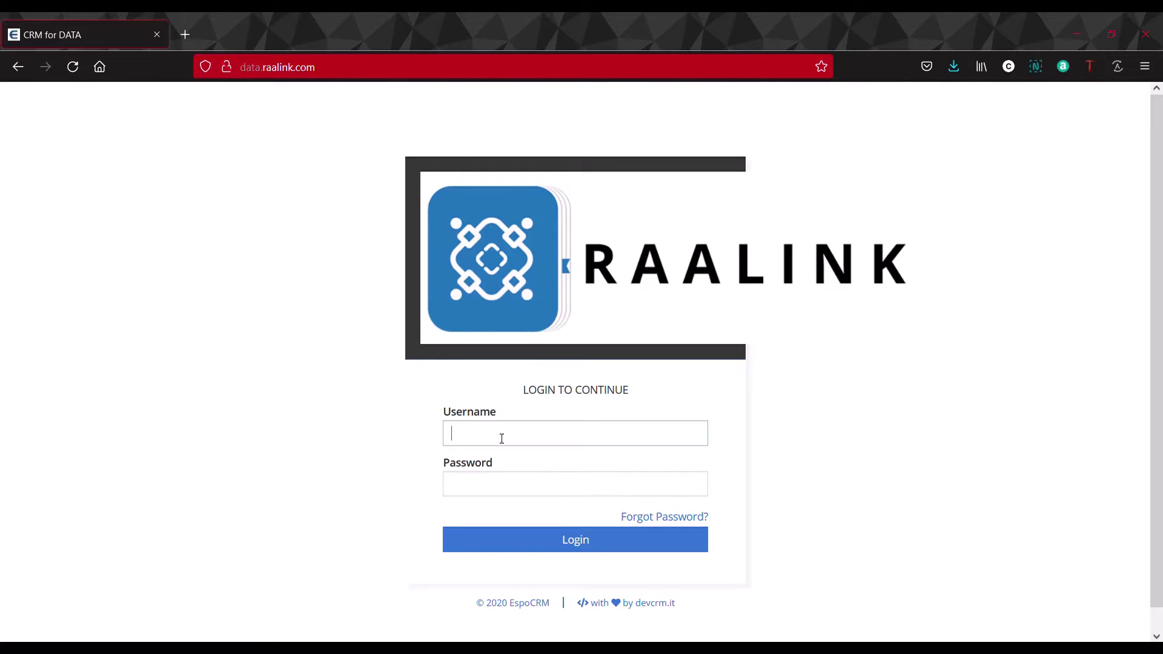
Step: Autofill the saved username and password and log in to the RAALINK CRM
{"action": "key", "text": "ctrl+shift+l"}
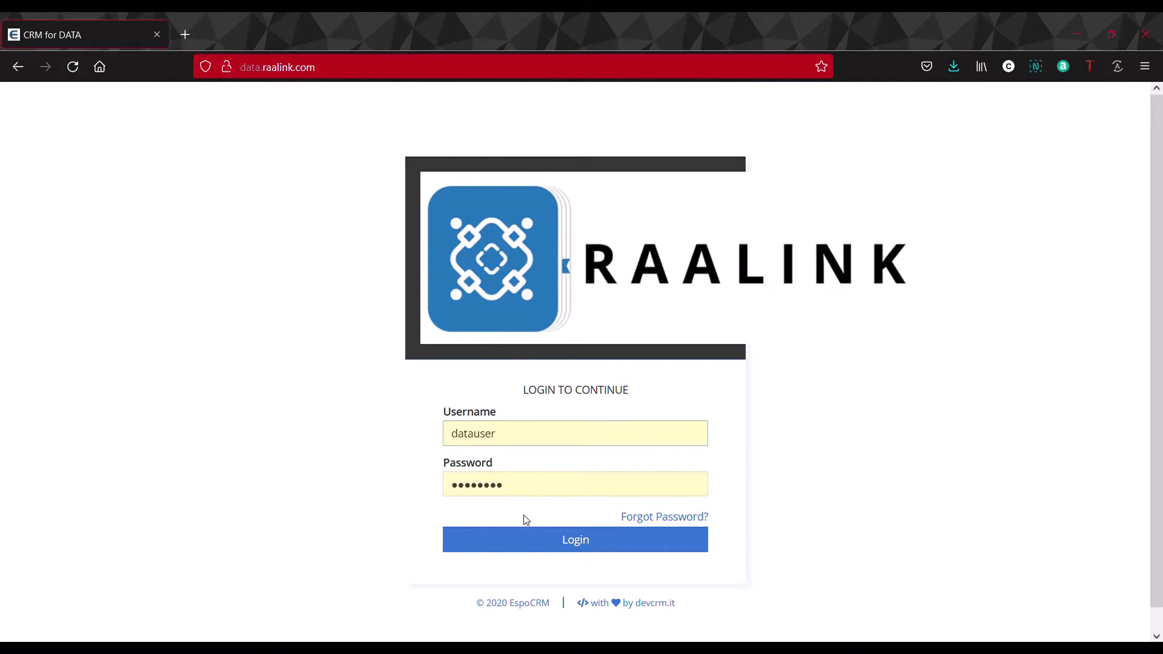
{"action": "left_click", "coordinate": [528, 541]}
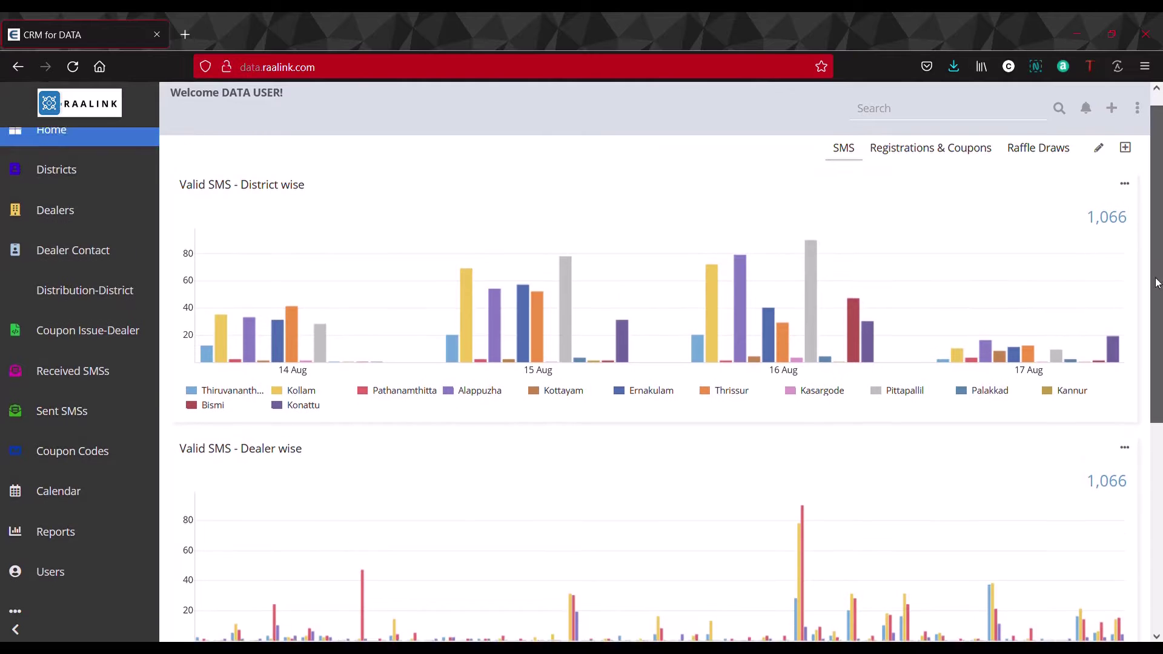
{"action": "left_click", "coordinate": [933, 168]}
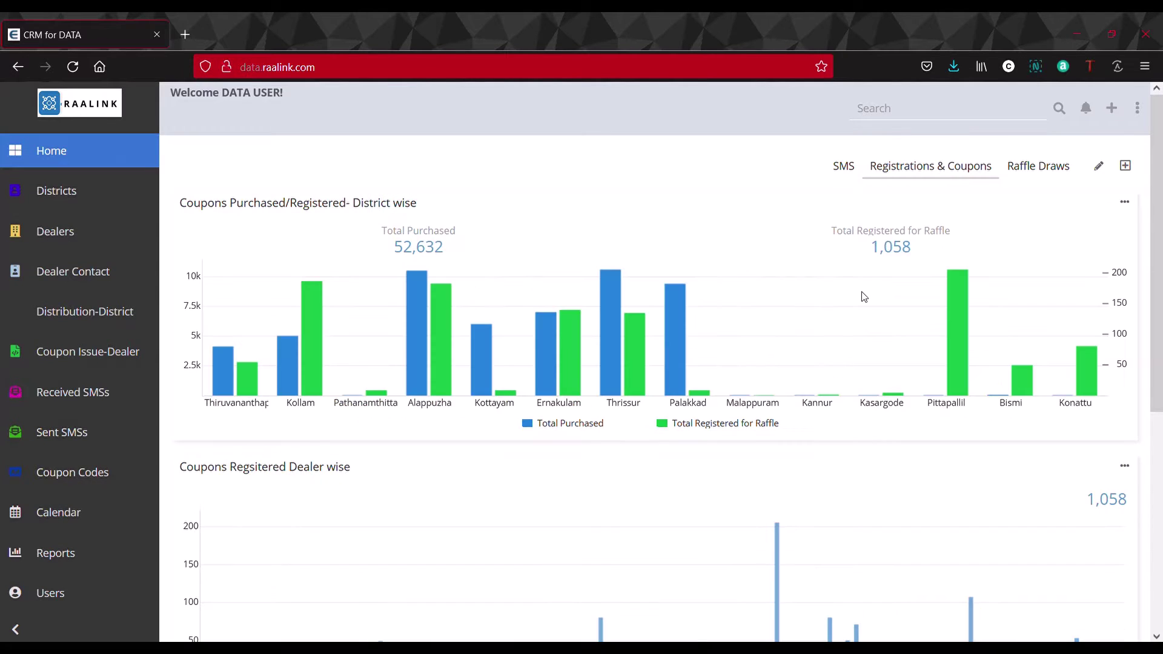
{"action": "left_click", "coordinate": [1047, 184]}
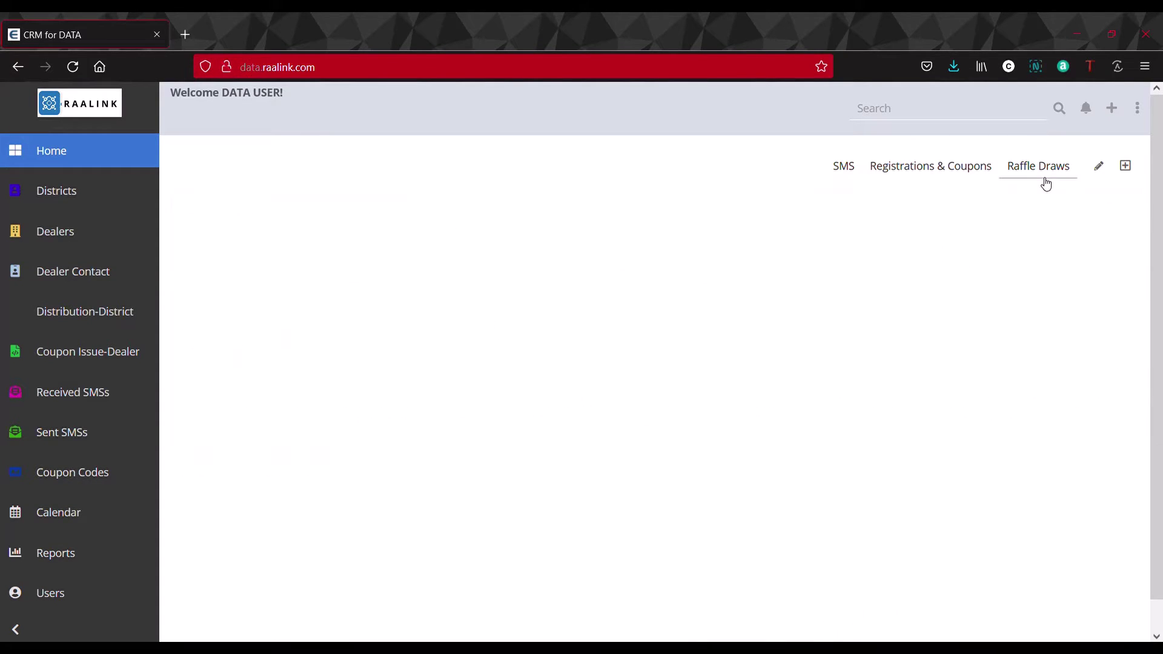
{"action": "left_click", "coordinate": [842, 173]}
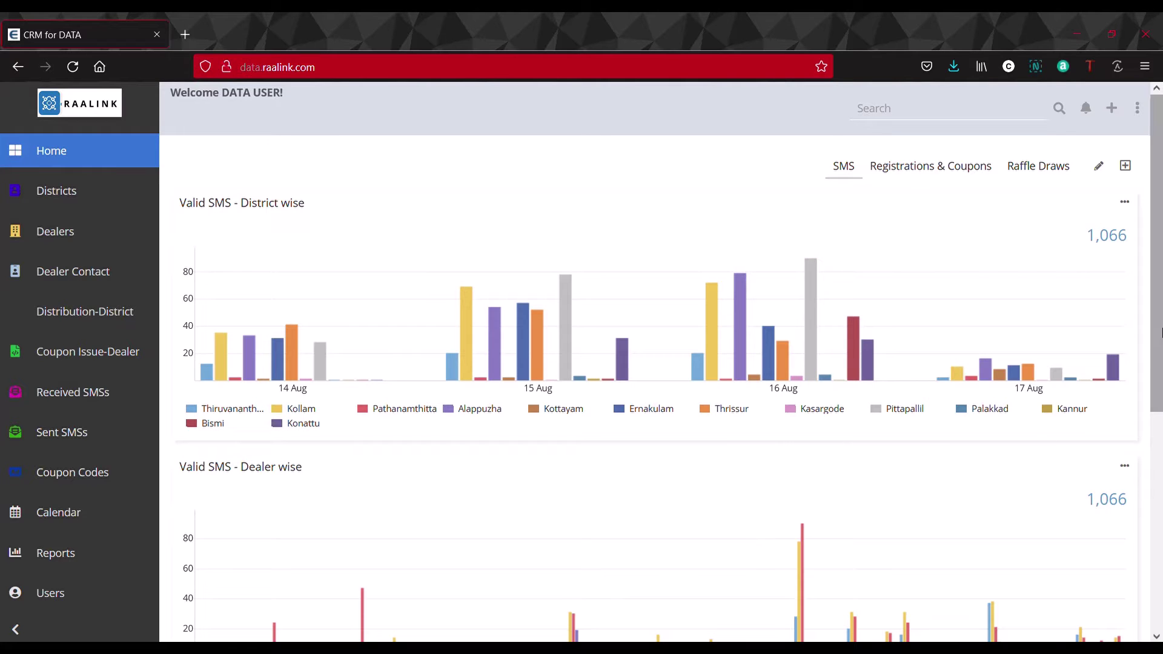
{"action": "left_click", "coordinate": [1130, 205]}
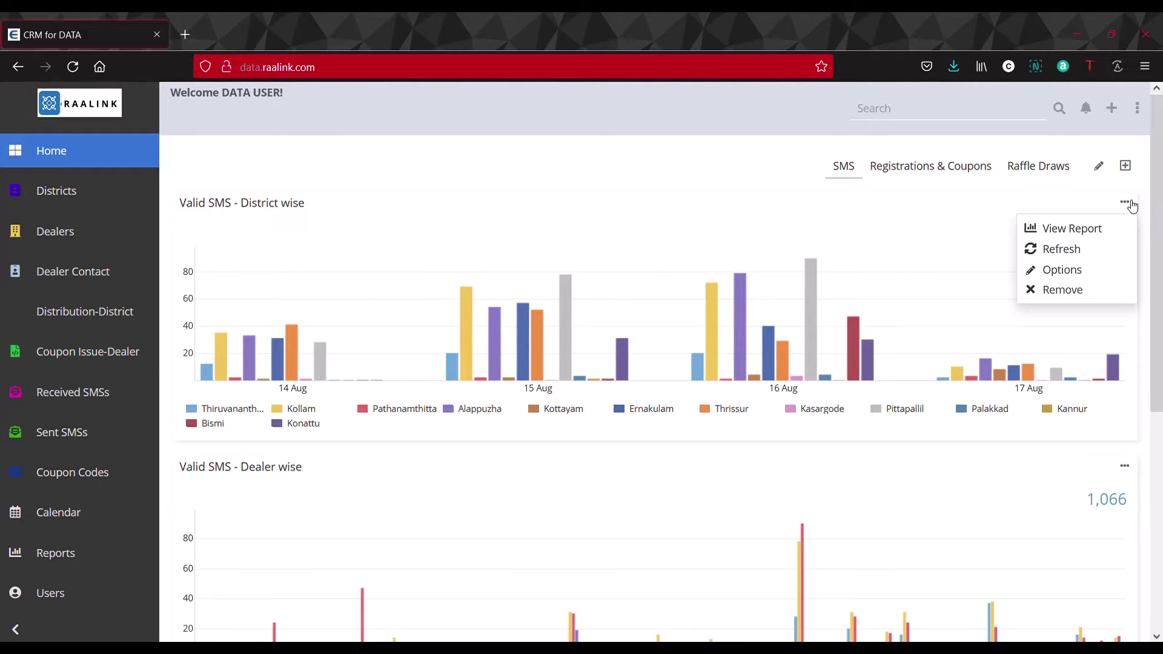
{"action": "left_click", "coordinate": [1102, 241]}
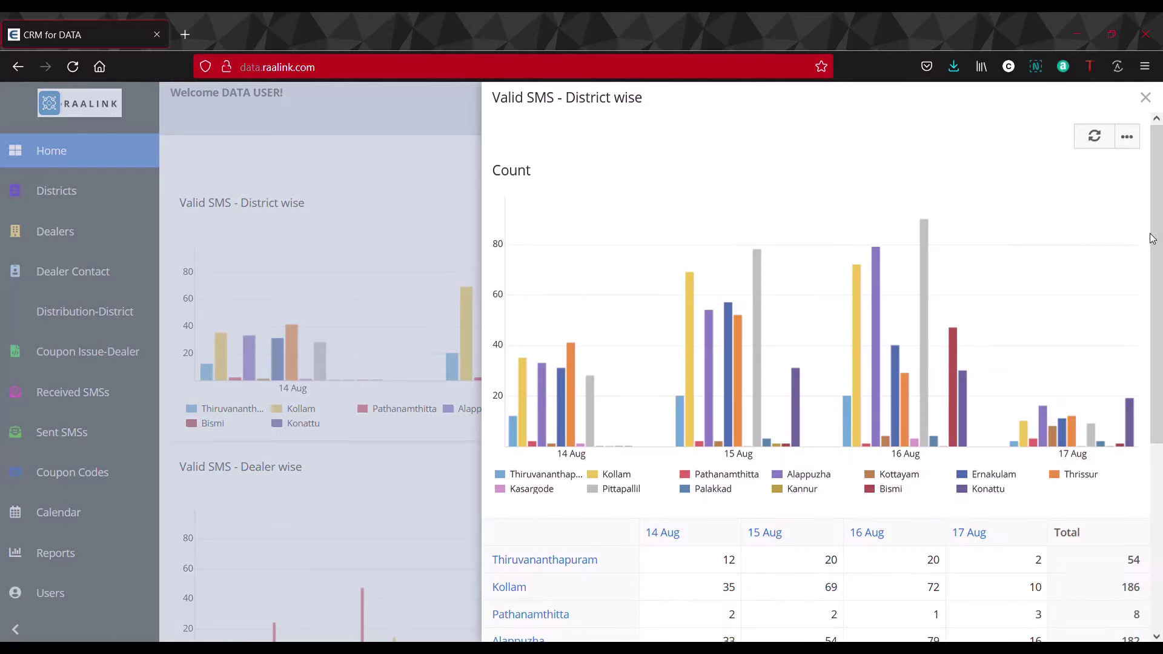
{"action": "scroll", "coordinate": [1160, 298], "scroll_direction": "down", "scroll_amount": 2}
{"action": "left_click_drag", "start_coordinate": [1161, 298], "coordinate": [1126, 207]}
{"action": "left_click", "coordinate": [1124, 146]}
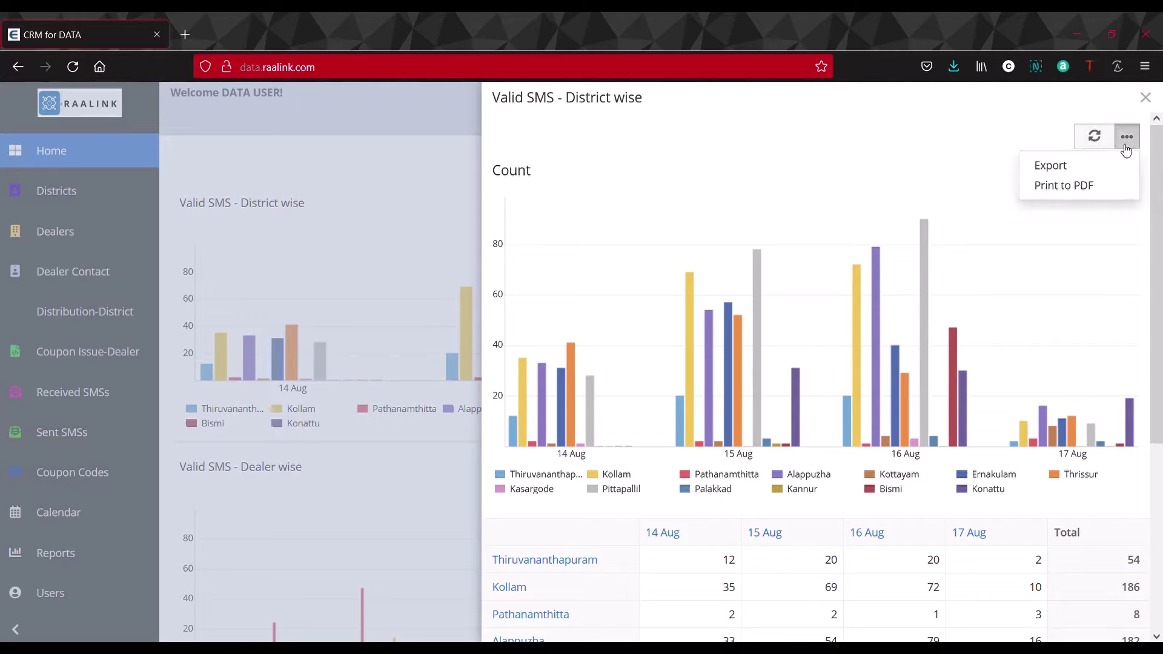
{"action": "left_click", "coordinate": [1093, 168]}
{"action": "left_click", "coordinate": [562, 106]}
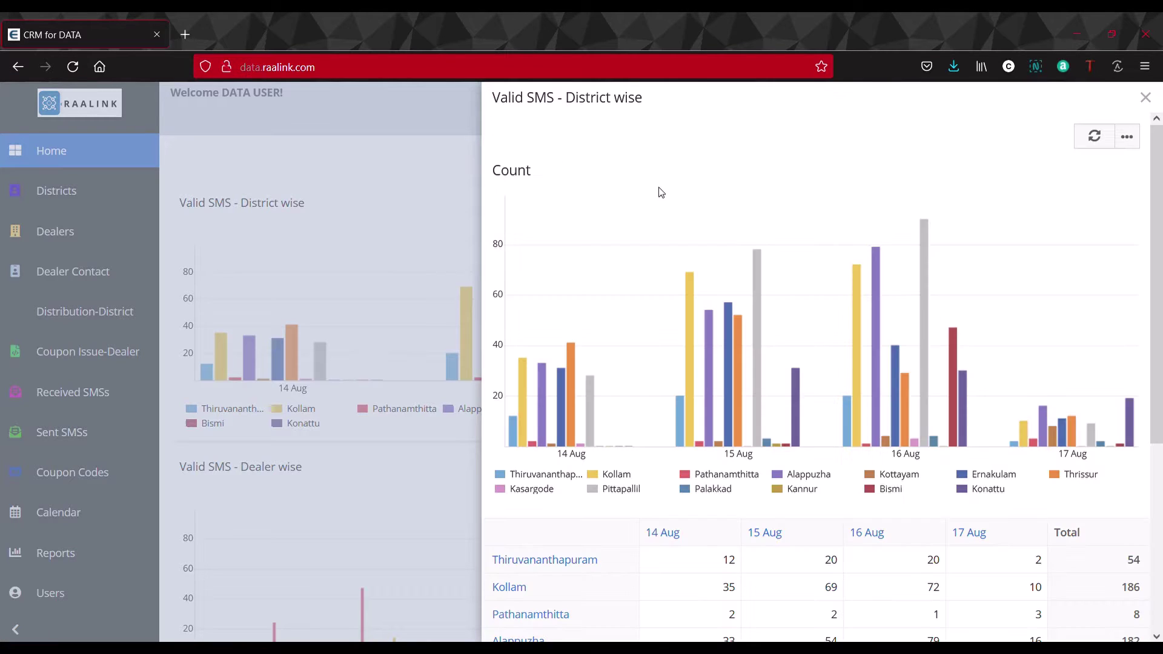
{"action": "left_click", "coordinate": [764, 317]}
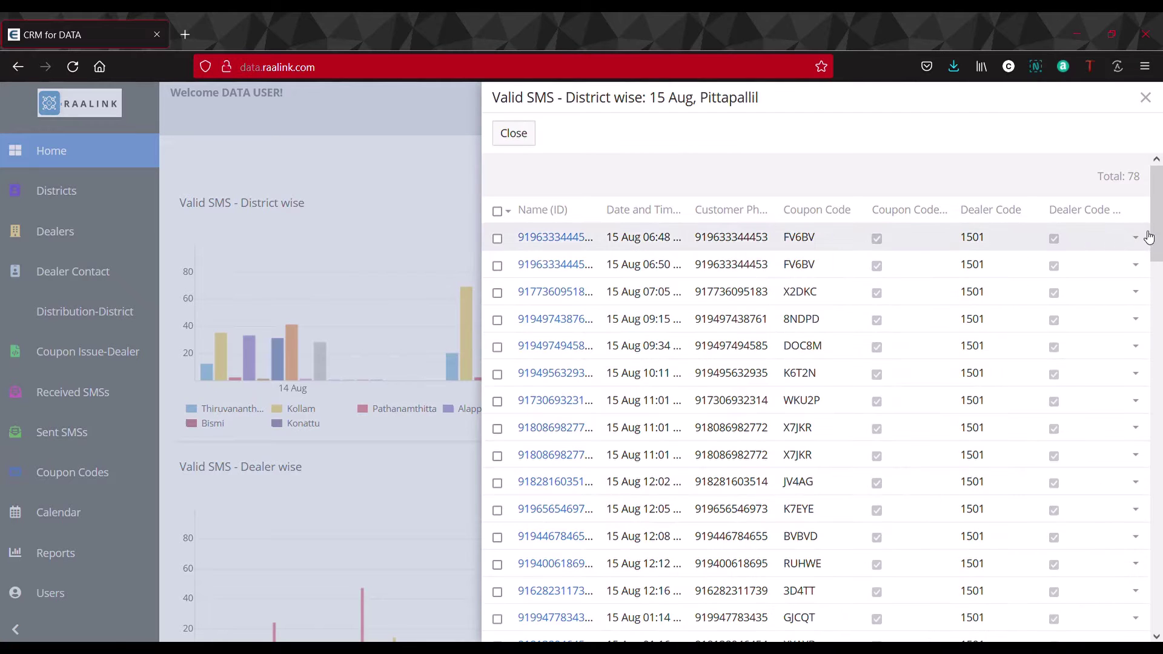
{"action": "left_click", "coordinate": [497, 210]}
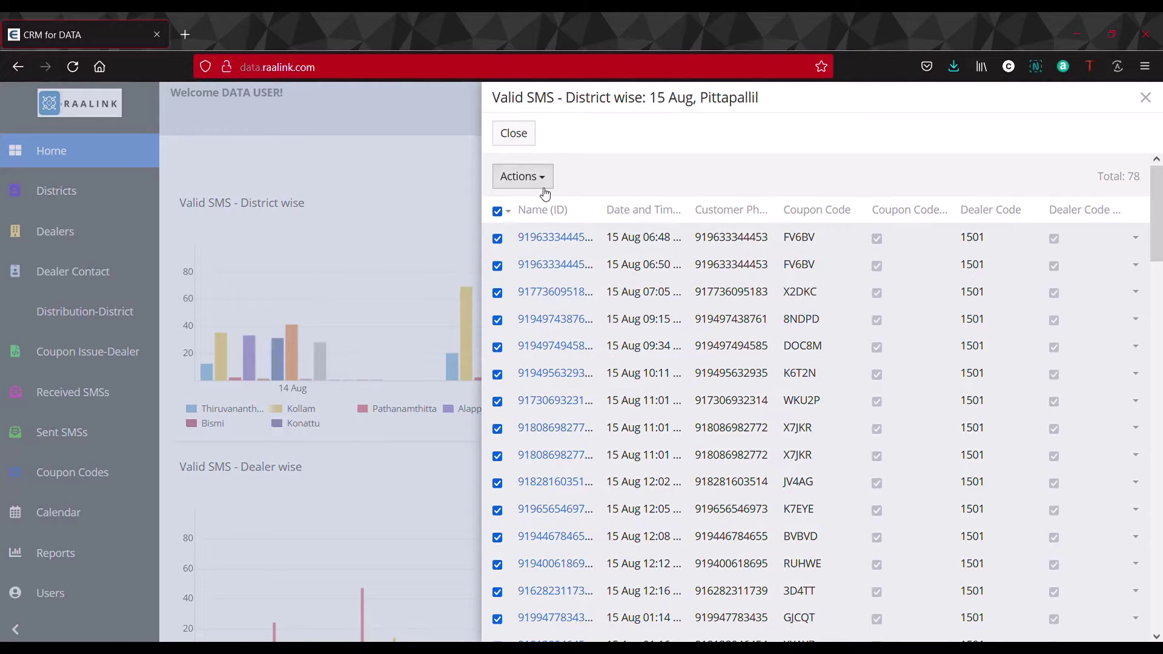
{"action": "left_click", "coordinate": [521, 175]}
{"action": "left_click", "coordinate": [703, 151]}
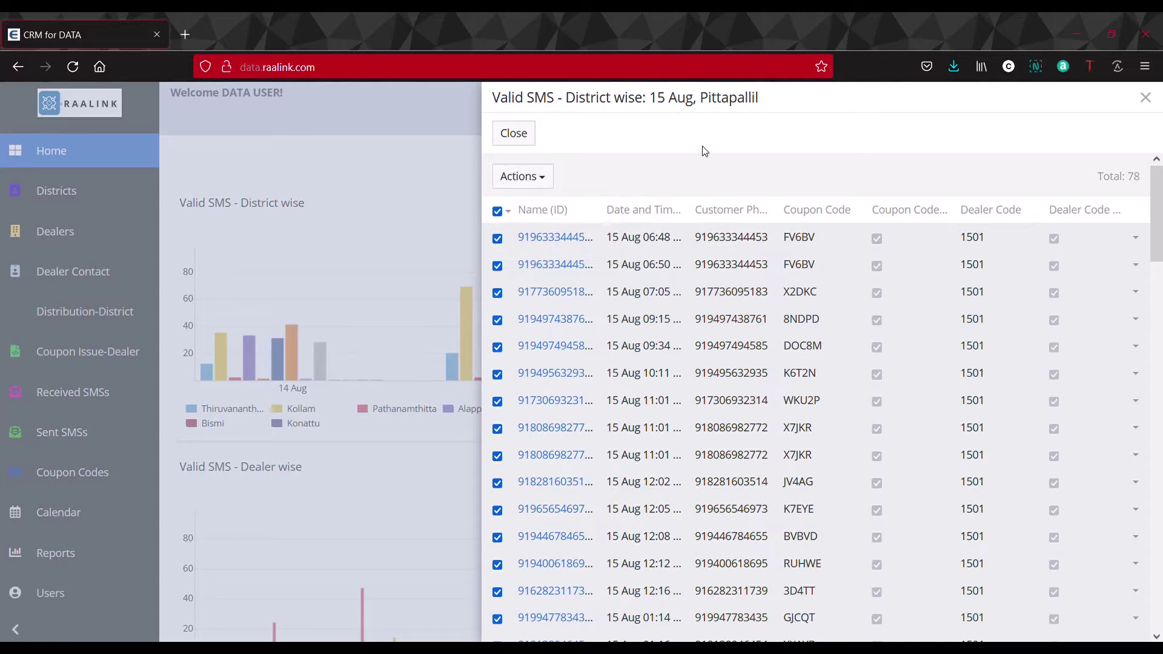
{"action": "left_click_drag", "start_coordinate": [1159, 210], "coordinate": [1158, 593]}
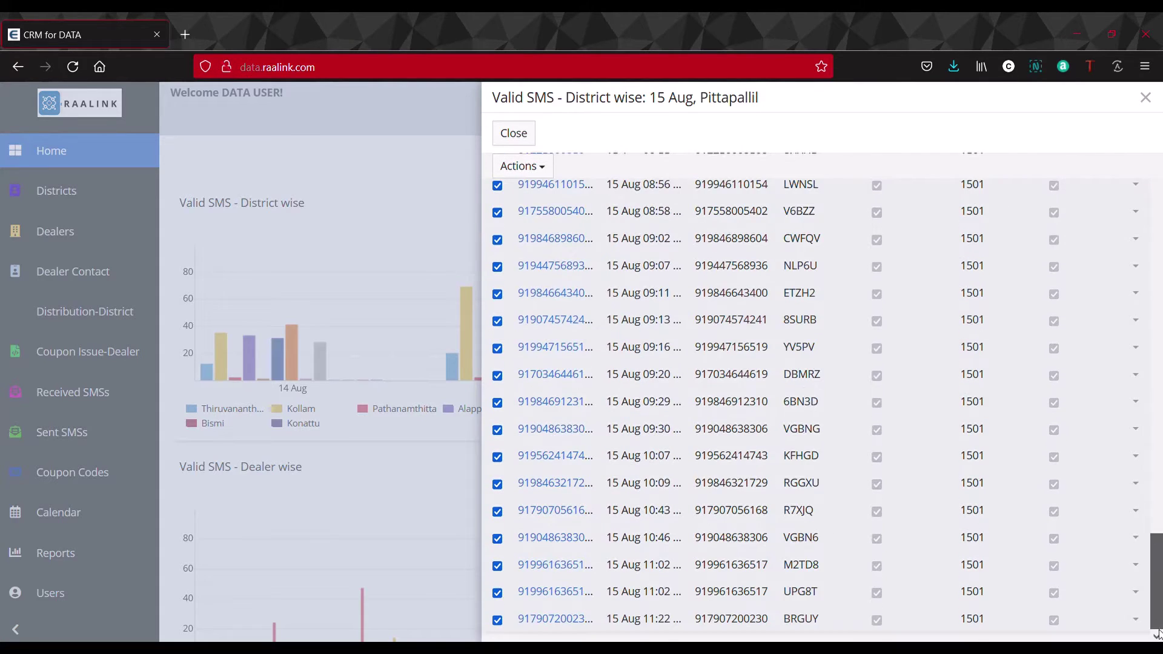
{"action": "left_click_drag", "start_coordinate": [1158, 633], "coordinate": [1137, 249]}
{"action": "left_click", "coordinate": [514, 133]}
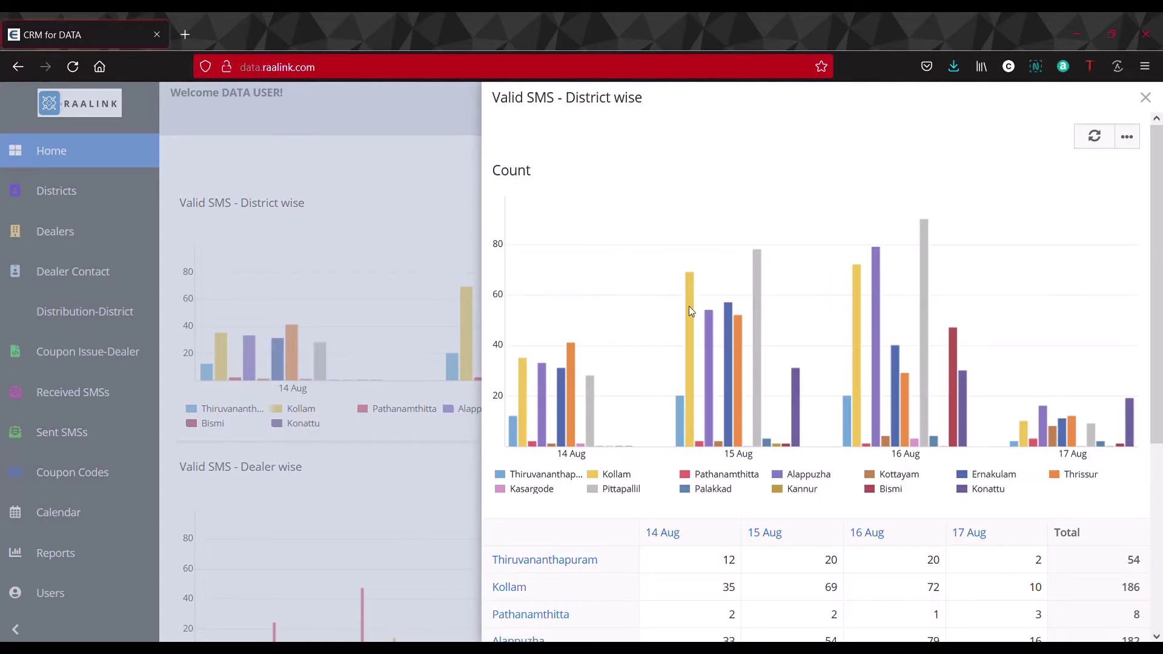
{"action": "left_click", "coordinate": [1149, 97]}
{"action": "left_click_drag", "start_coordinate": [1157, 332], "coordinate": [1160, 288]}
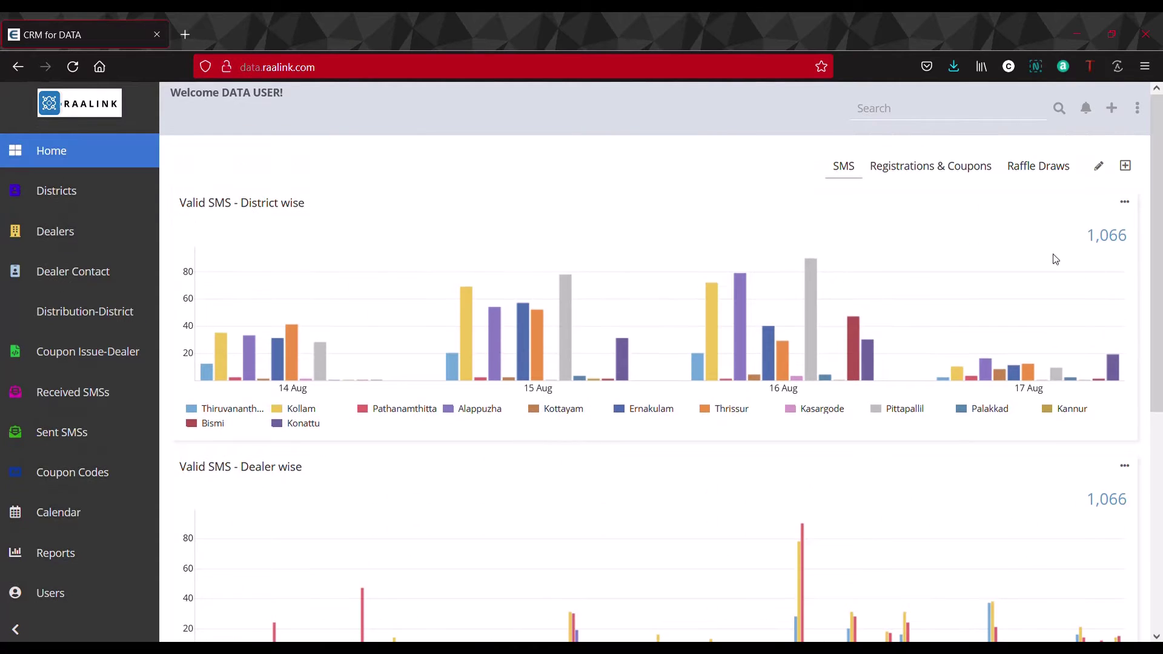
{"action": "left_click", "coordinate": [297, 369]}
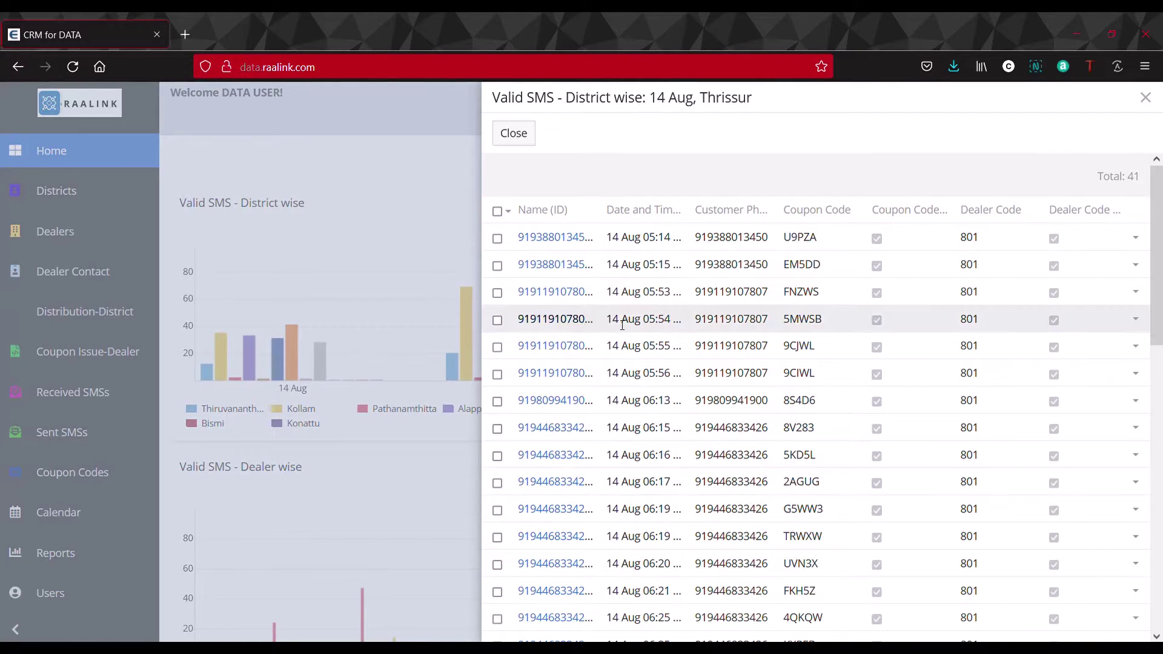
{"action": "left_click_drag", "start_coordinate": [1155, 344], "coordinate": [1150, 156]}
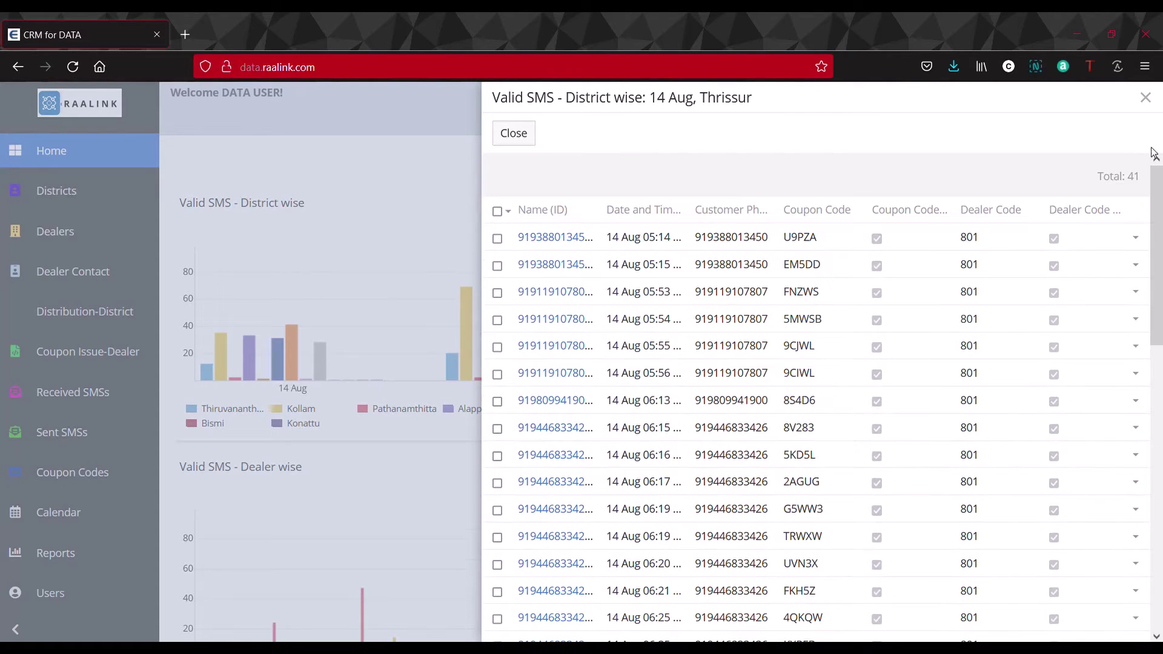
{"action": "left_click", "coordinate": [1145, 98]}
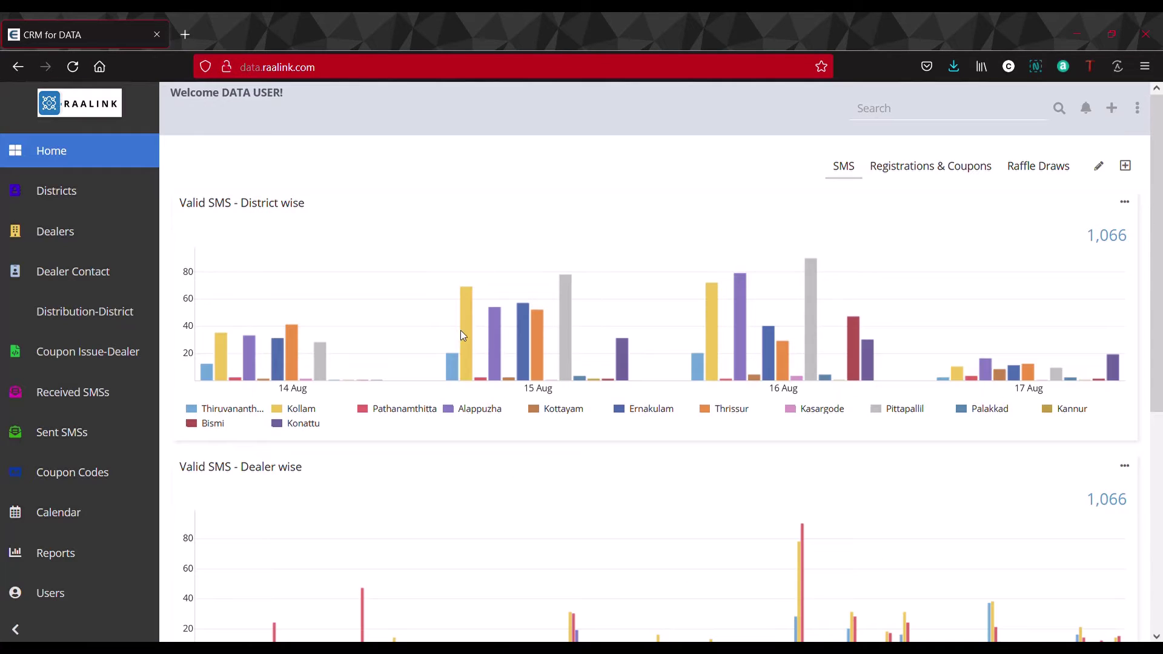
{"action": "left_click", "coordinate": [536, 341]}
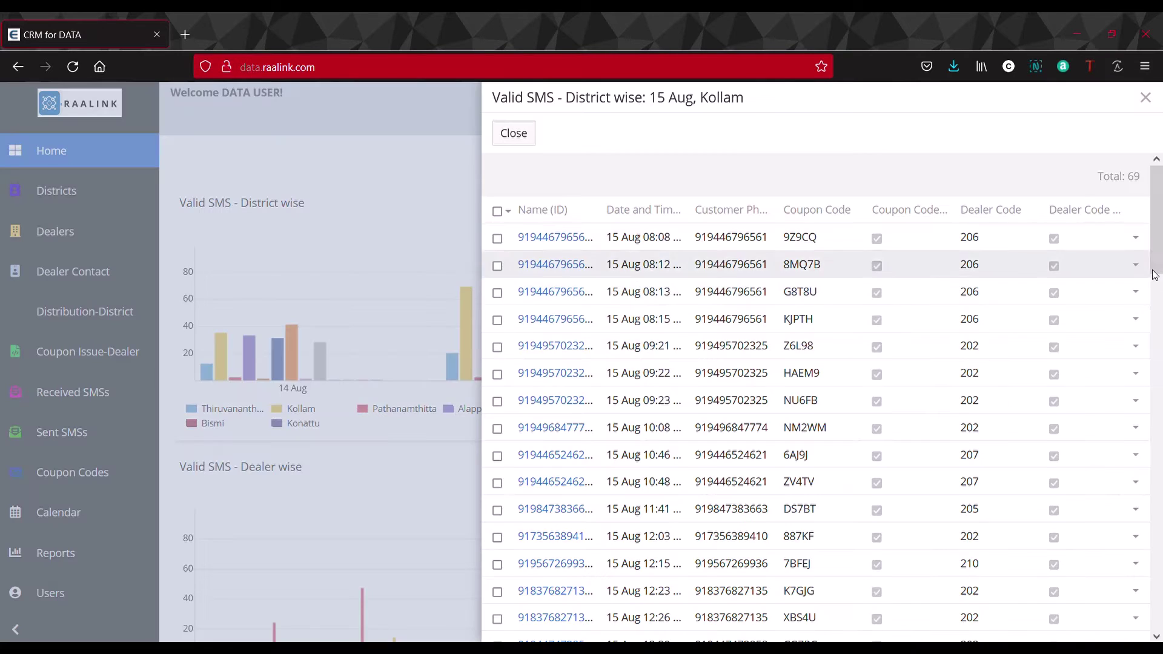
{"action": "left_click_drag", "start_coordinate": [1154, 243], "coordinate": [1157, 158]}
{"action": "left_click", "coordinate": [1150, 104]}
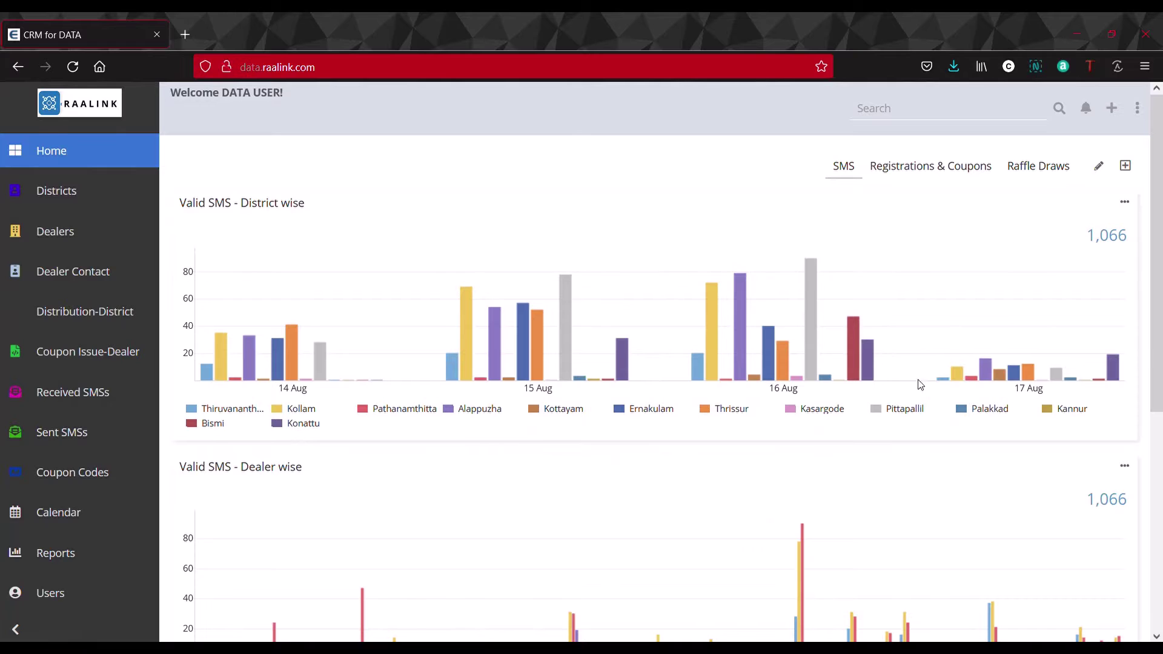
{"action": "scroll", "coordinate": [1141, 567], "scroll_direction": "down", "scroll_amount": 5}
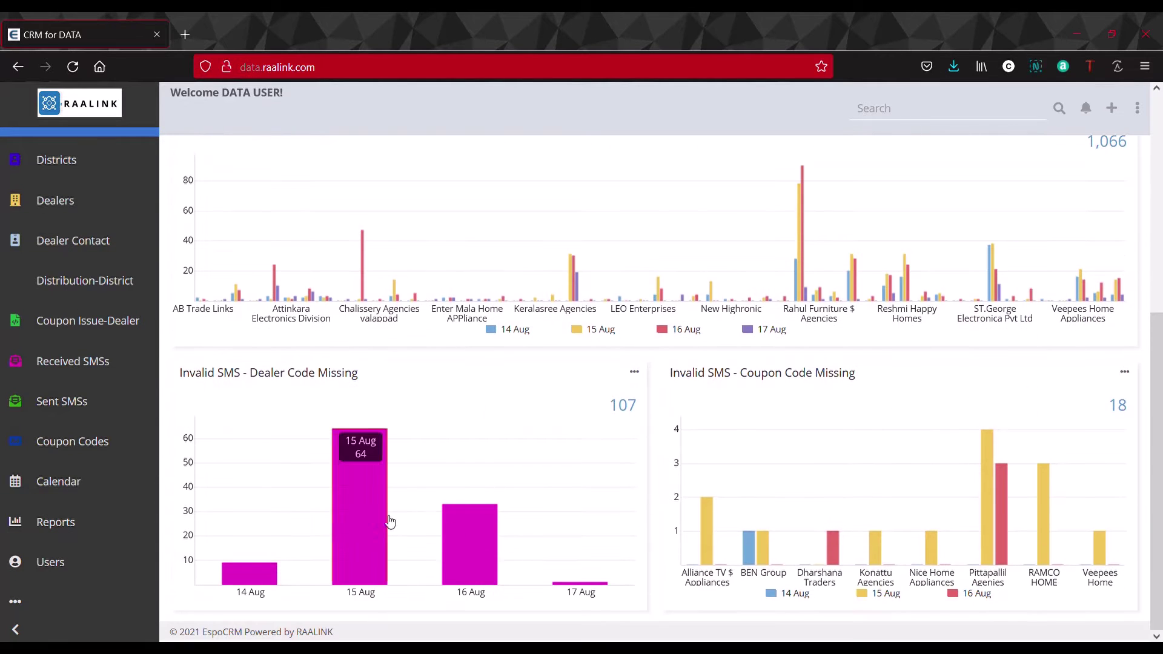
Step: Check the 15 Aug Dealer Code Missing SMS records, then show the Registrations & Coupons charts
{"action": "left_click", "coordinate": [371, 529]}
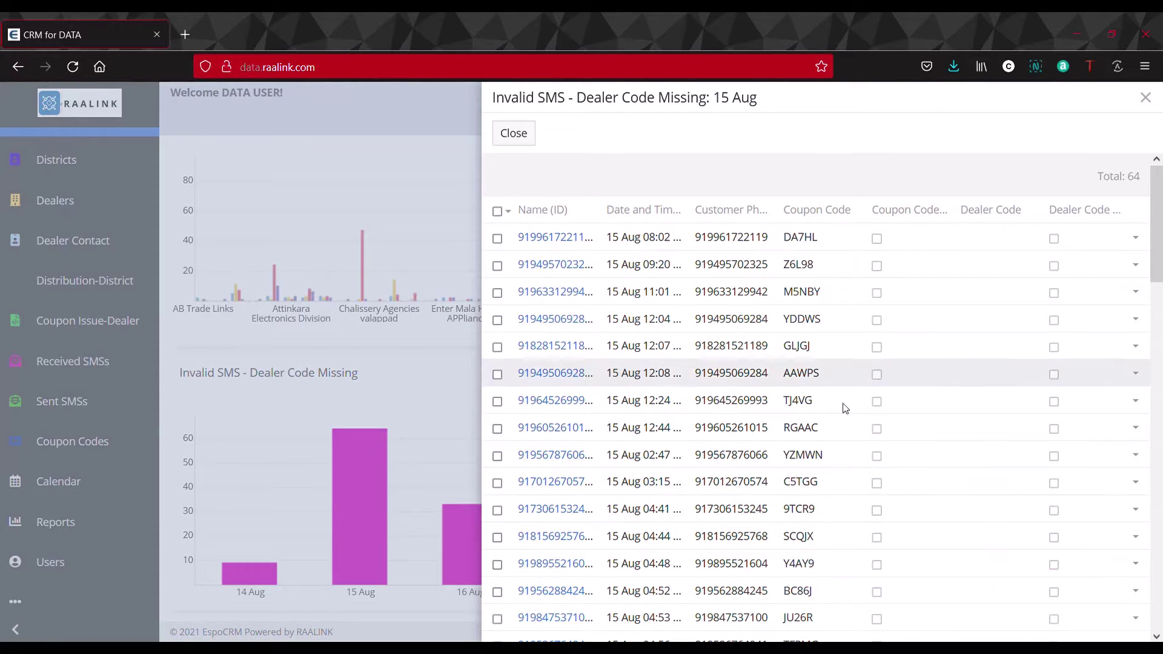
{"action": "left_click_drag", "start_coordinate": [1160, 261], "coordinate": [1155, 215]}
{"action": "left_click", "coordinate": [1145, 98]}
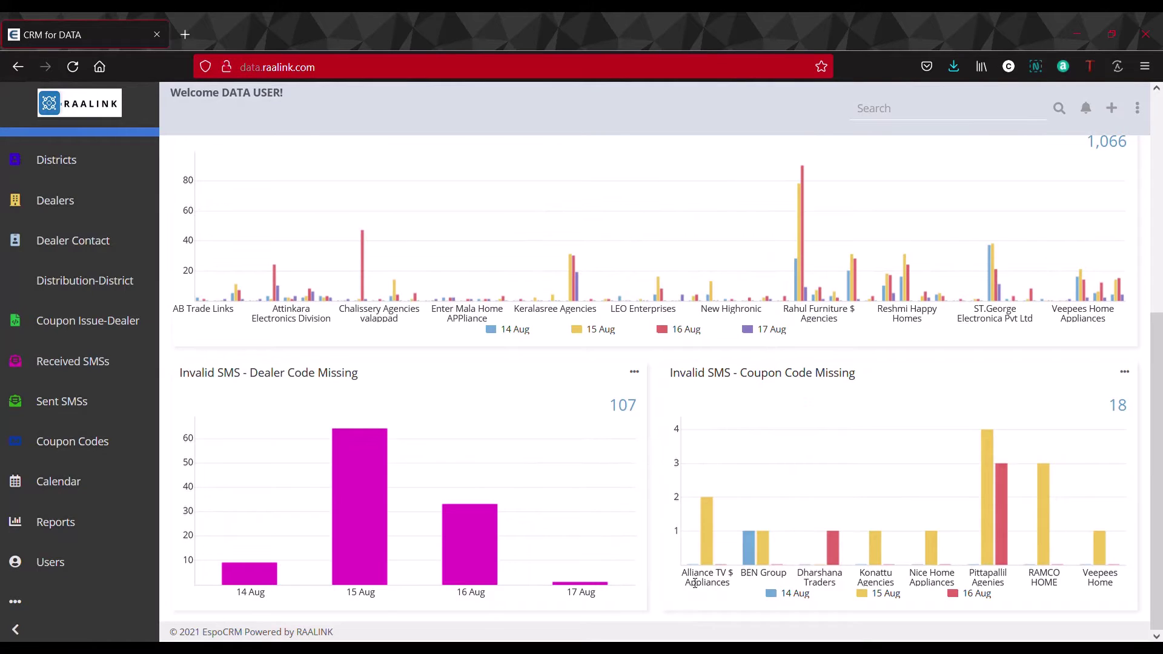
{"action": "left_click_drag", "start_coordinate": [1161, 486], "coordinate": [1159, 183]}
{"action": "left_click", "coordinate": [956, 175]}
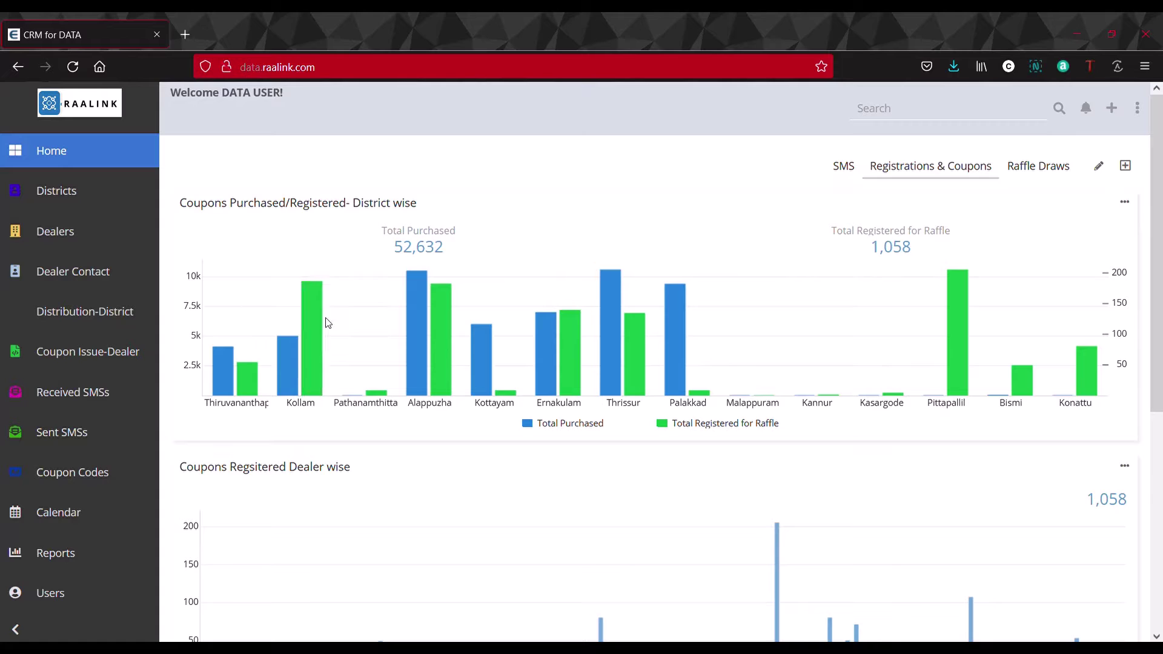
Step: View the dealer-wise coupon figures for Kollam and then for Alappuzha
{"action": "left_click", "coordinate": [314, 333]}
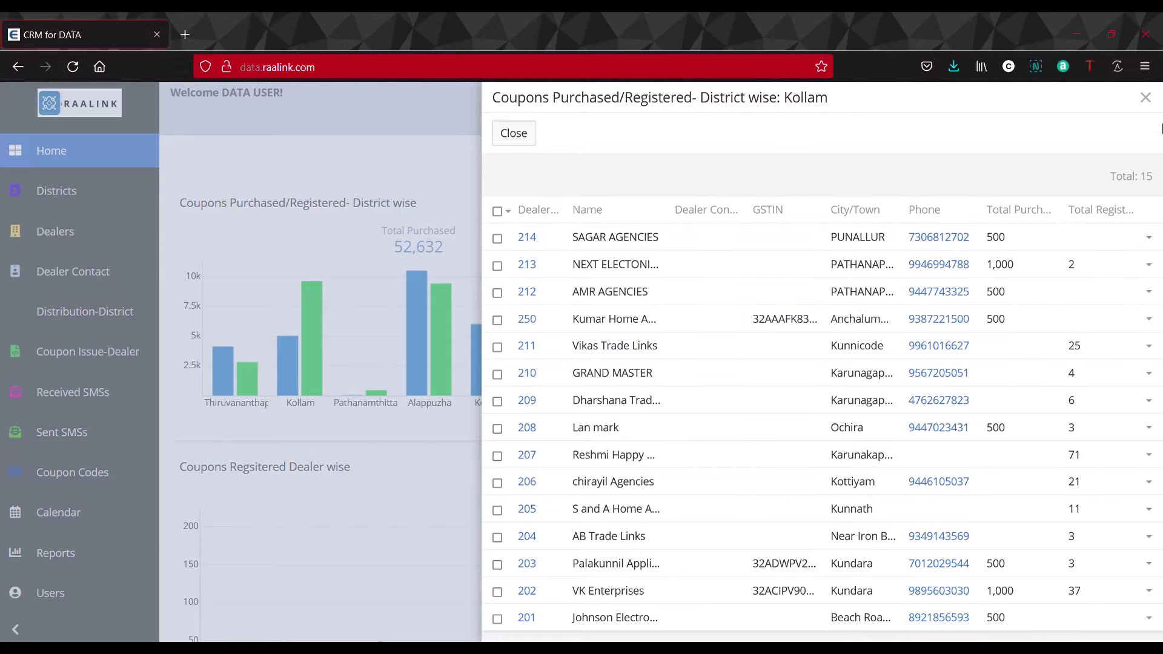
{"action": "left_click", "coordinate": [1145, 99]}
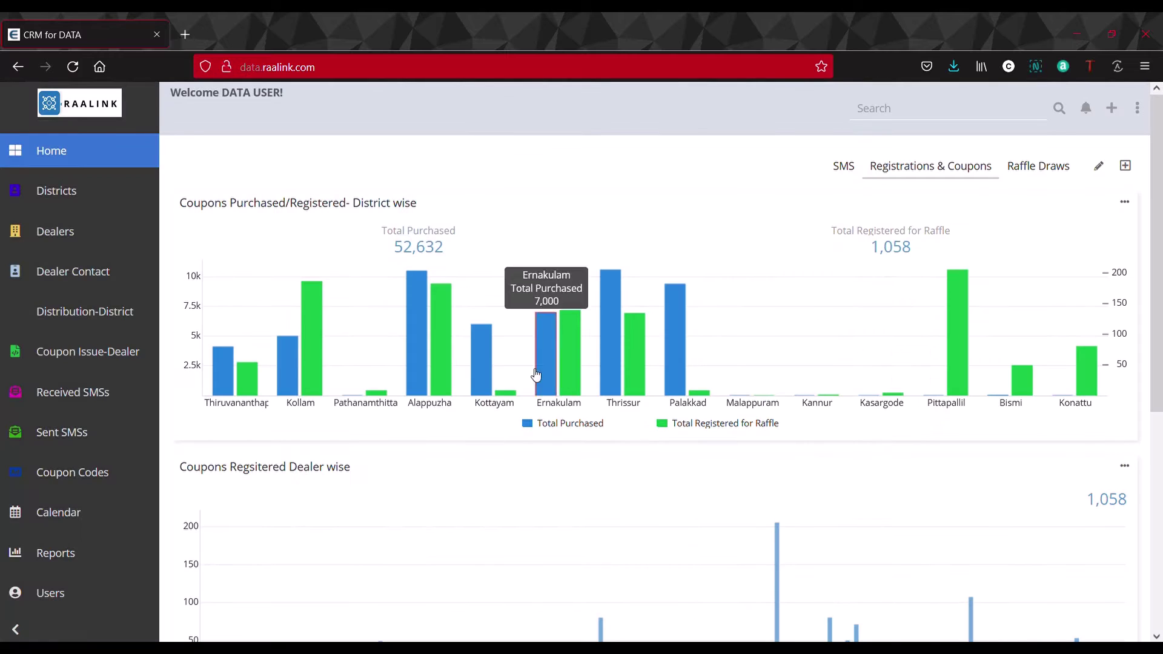
{"action": "left_click", "coordinate": [448, 371]}
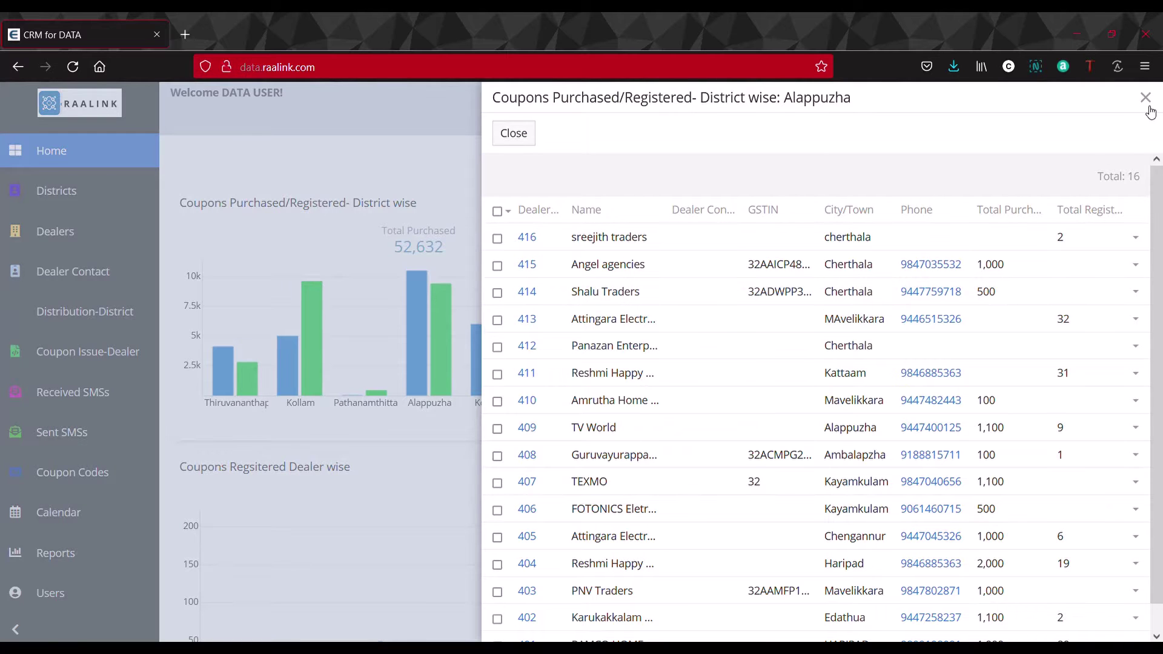
{"action": "left_click", "coordinate": [1145, 98]}
Step: Scroll the charts, then cycle through Raffle Draws and Registrations & Coupons back to SMS
{"action": "scroll", "coordinate": [1160, 522], "scroll_direction": "down", "scroll_amount": 6}
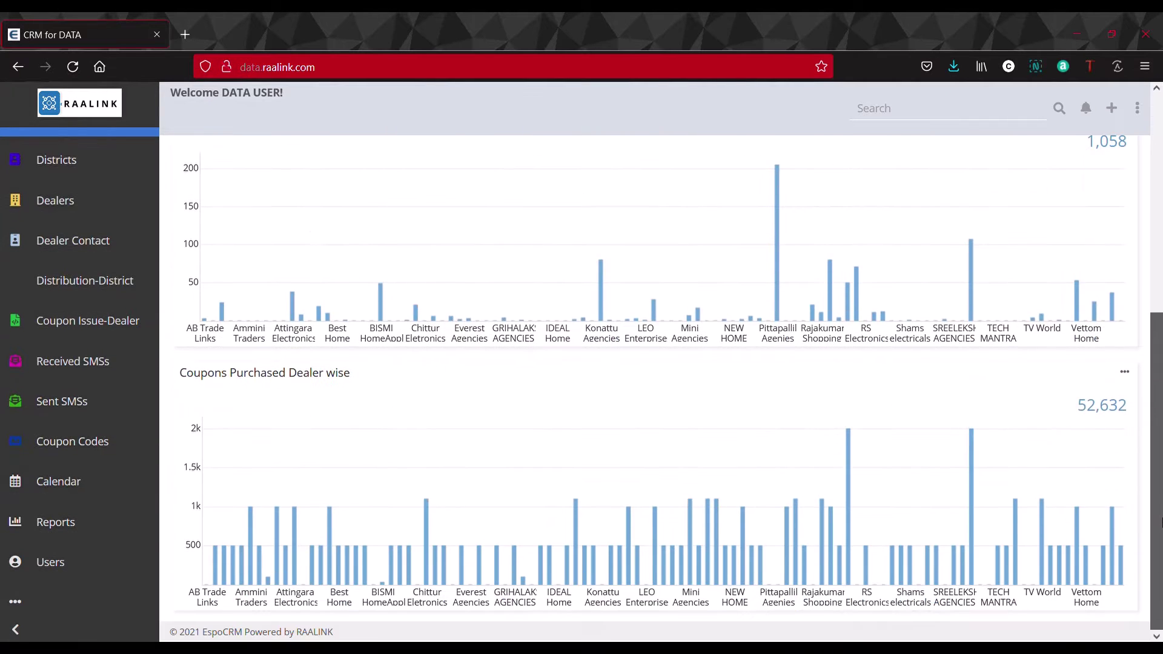
{"action": "left_click_drag", "start_coordinate": [1160, 522], "coordinate": [1148, 244]}
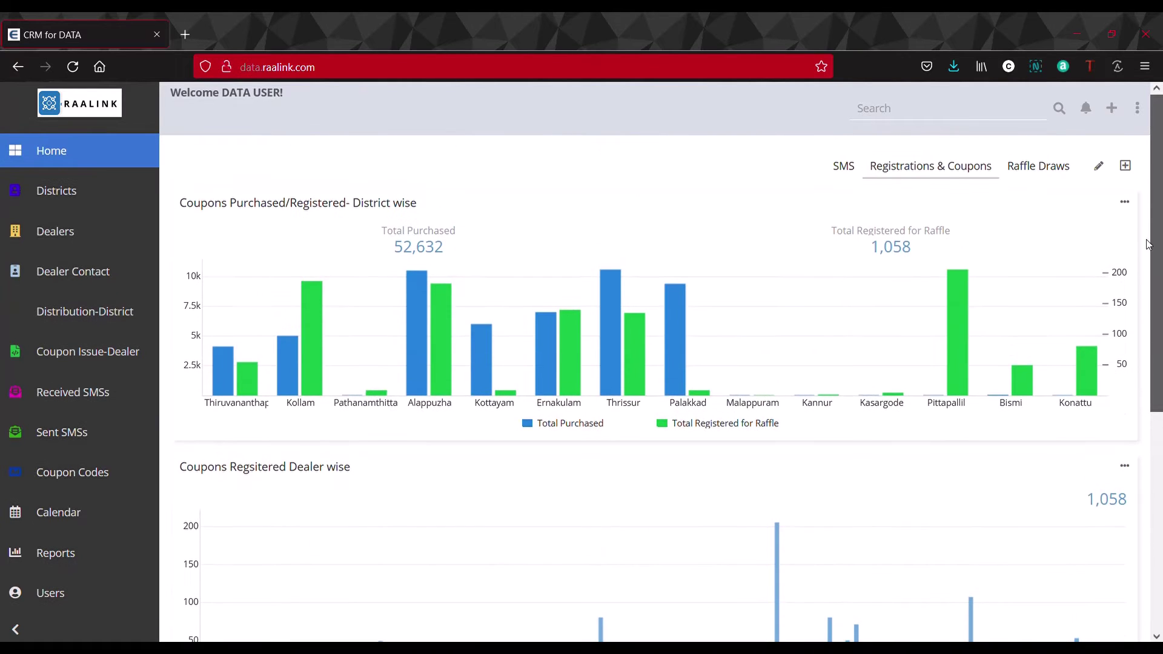
{"action": "scroll", "coordinate": [1145, 208], "scroll_direction": "down", "scroll_amount": 6}
{"action": "scroll", "coordinate": [1153, 514], "scroll_direction": "down", "scroll_amount": 1}
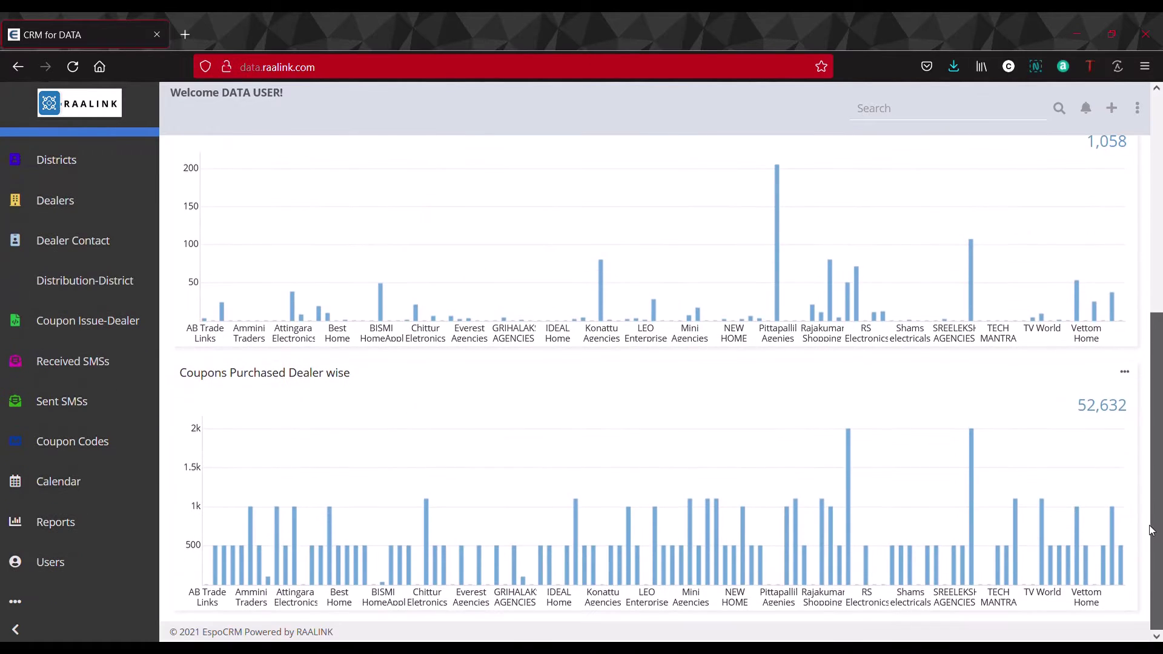
{"action": "scroll", "coordinate": [1160, 488], "scroll_direction": "up", "scroll_amount": 7}
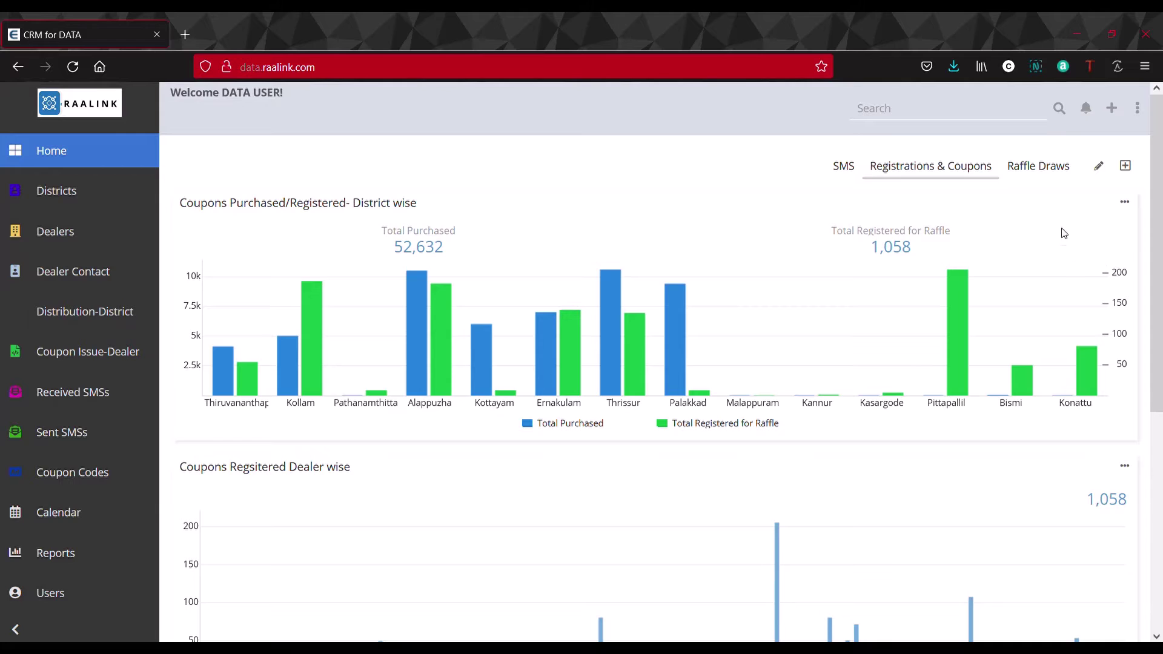
{"action": "left_click", "coordinate": [1033, 168]}
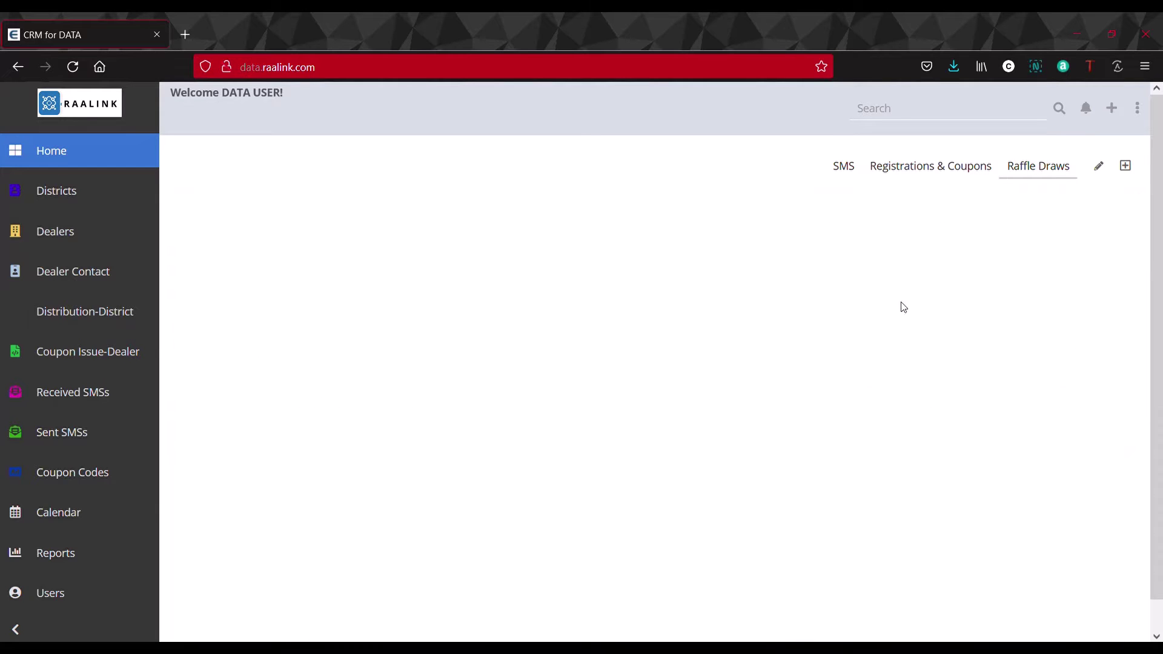
{"action": "left_click", "coordinate": [899, 175]}
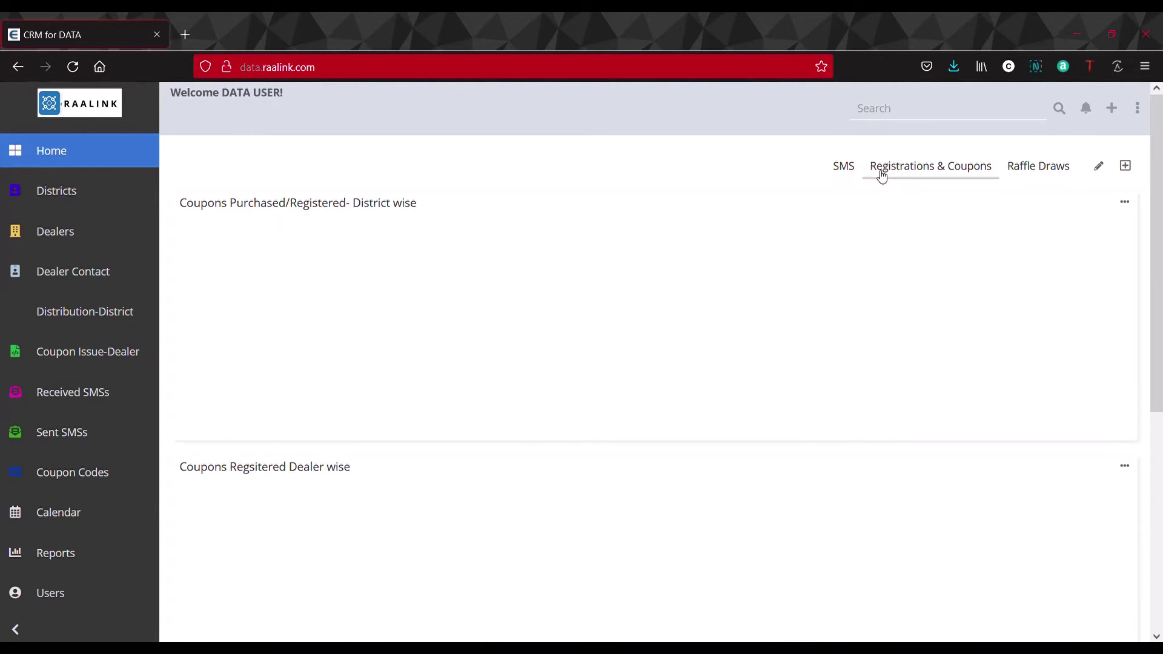
{"action": "left_click", "coordinate": [843, 170]}
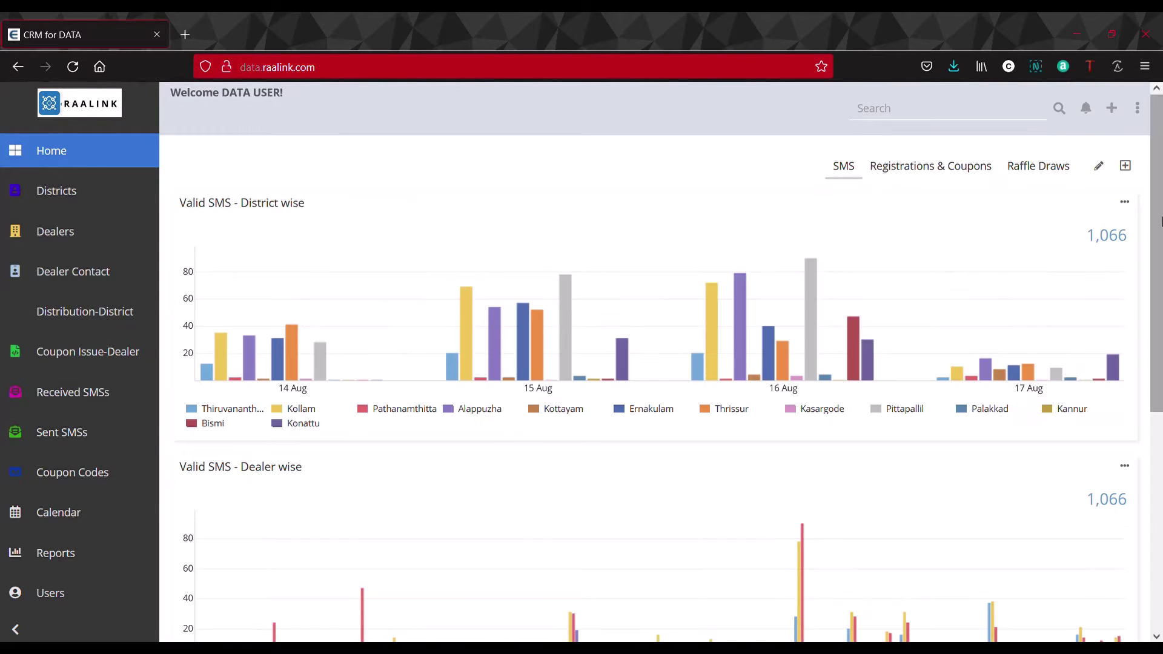
Step: Open the Thiruvananthapuram record from the Districts list
{"action": "left_click", "coordinate": [75, 195]}
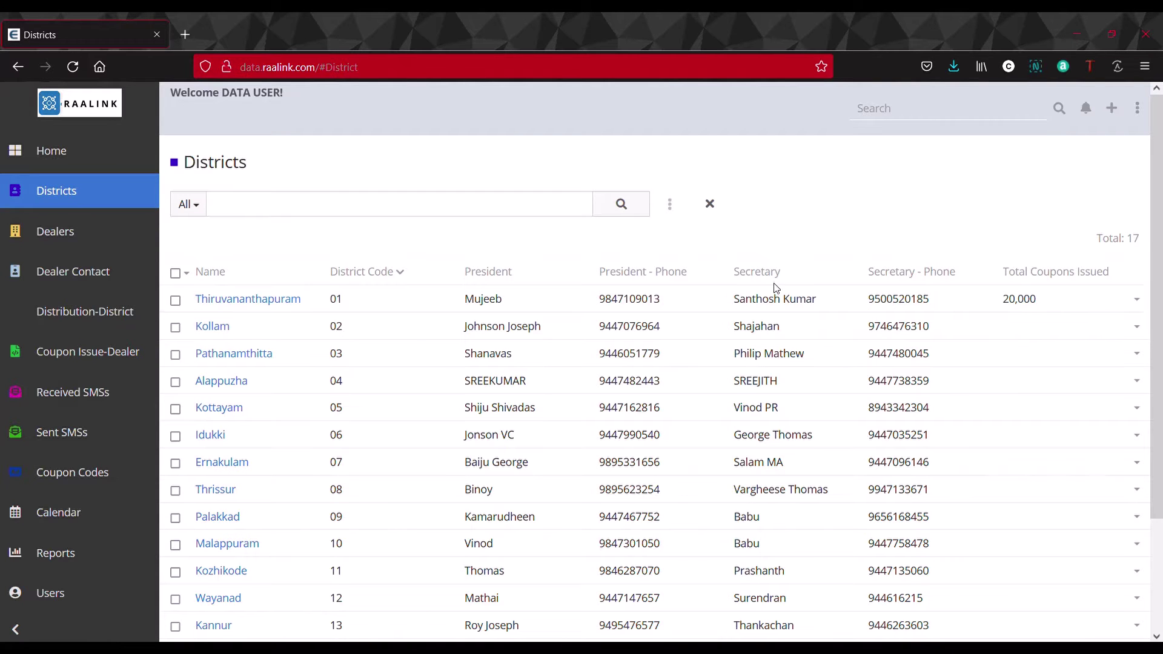
{"action": "scroll", "coordinate": [1161, 386], "scroll_direction": "down", "scroll_amount": 3}
{"action": "scroll", "coordinate": [1161, 428], "scroll_direction": "up", "scroll_amount": 3}
{"action": "left_click", "coordinate": [231, 305]}
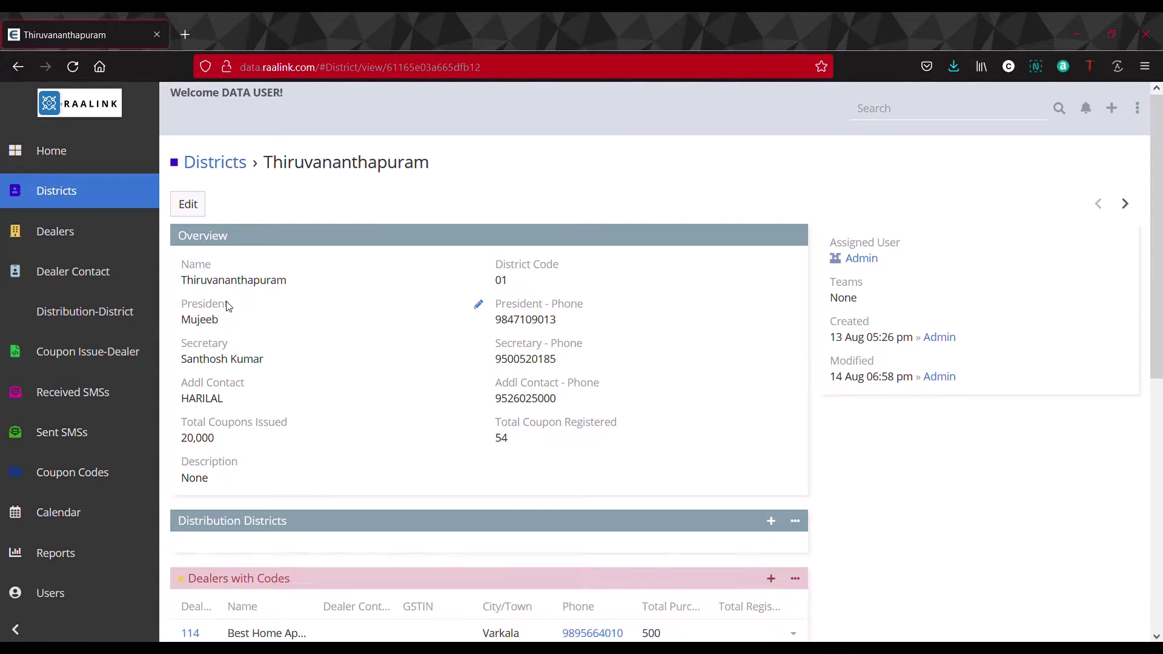
Step: Review the district name, secretary and panels, then open dealer Best Home Appliances
{"action": "double_click", "coordinate": [206, 287]}
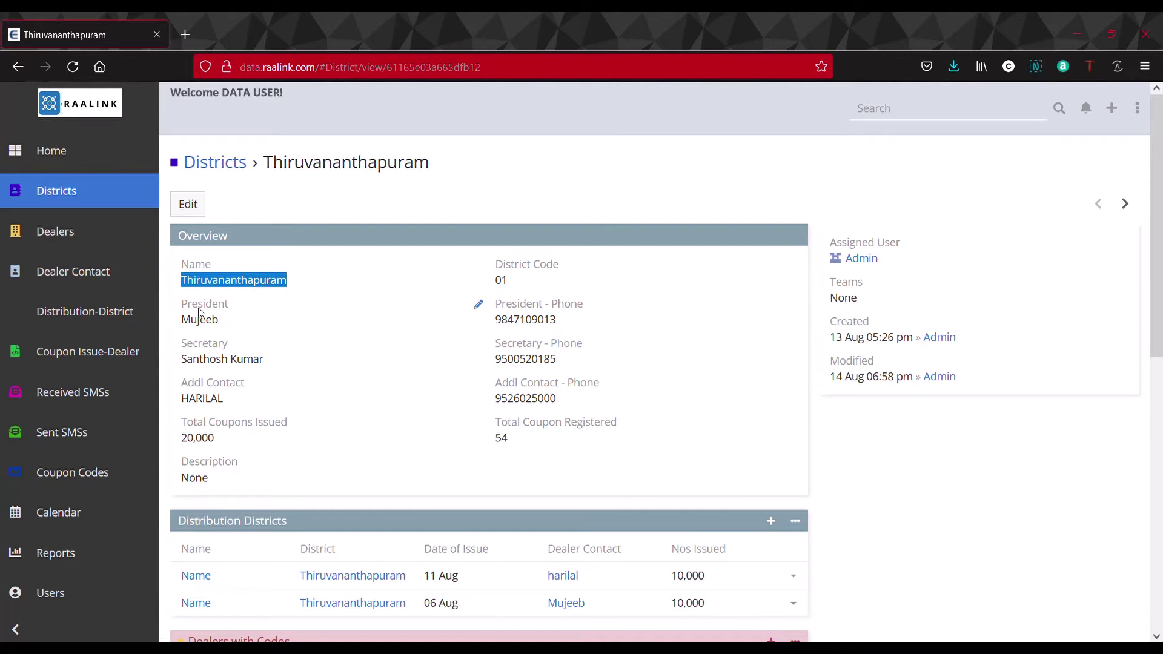
{"action": "left_click", "coordinate": [206, 330]}
{"action": "double_click", "coordinate": [205, 358]}
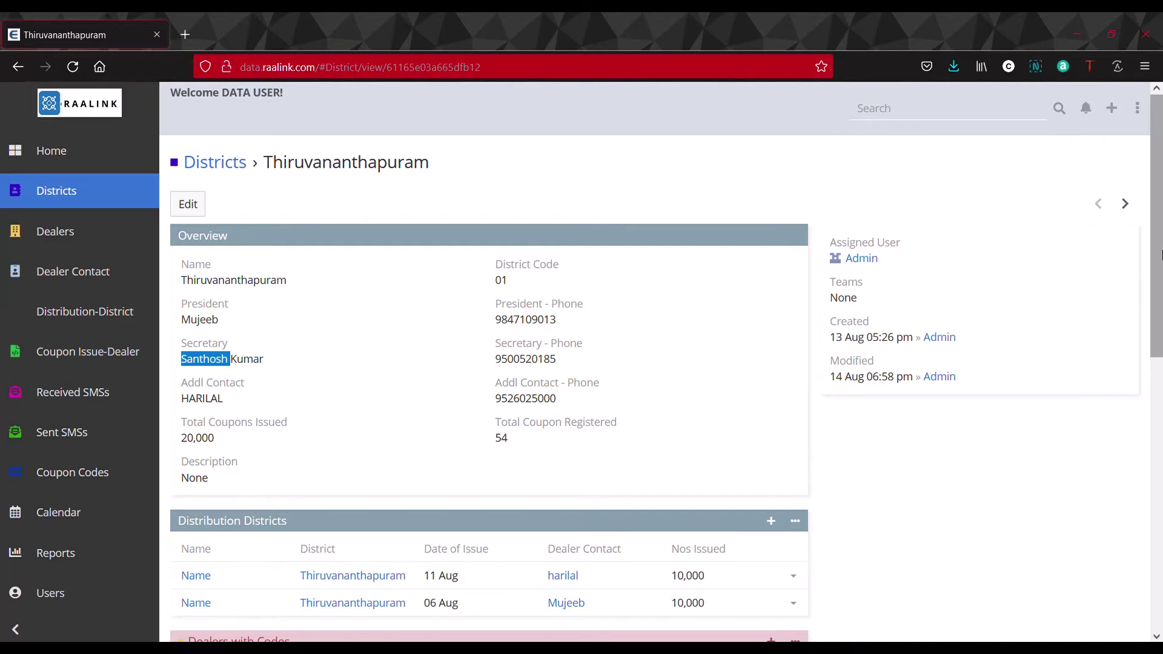
{"action": "scroll", "coordinate": [415, 286], "scroll_direction": "down", "scroll_amount": 3}
{"action": "left_click", "coordinate": [194, 247]}
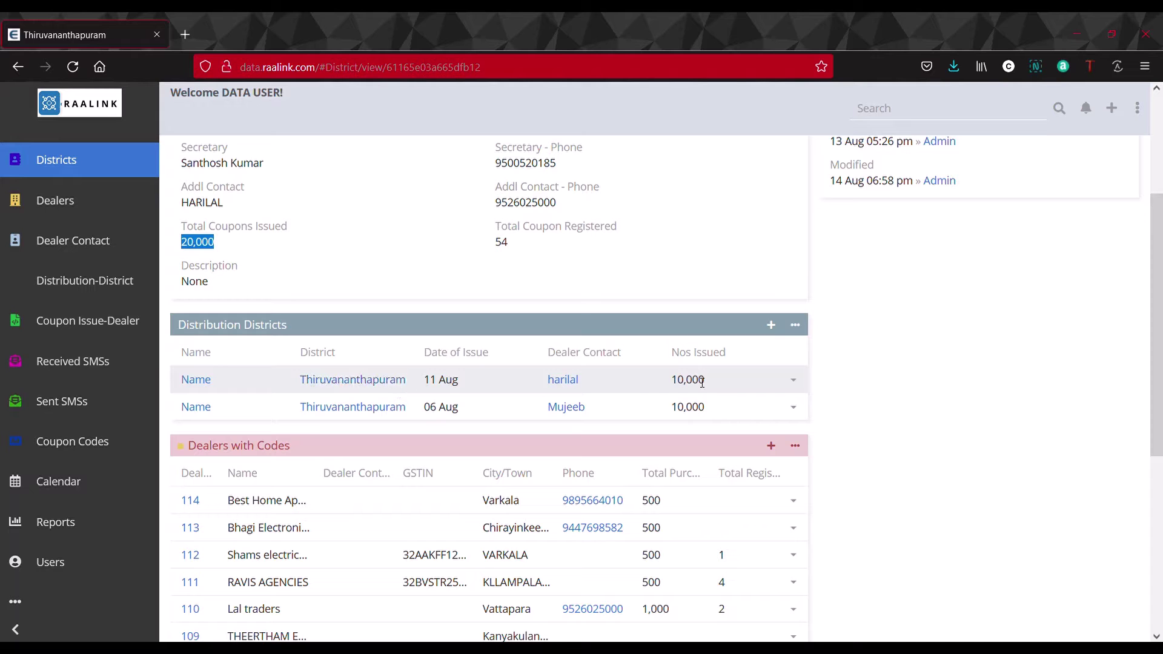
{"action": "scroll", "coordinate": [1075, 506], "scroll_direction": "down", "scroll_amount": 4}
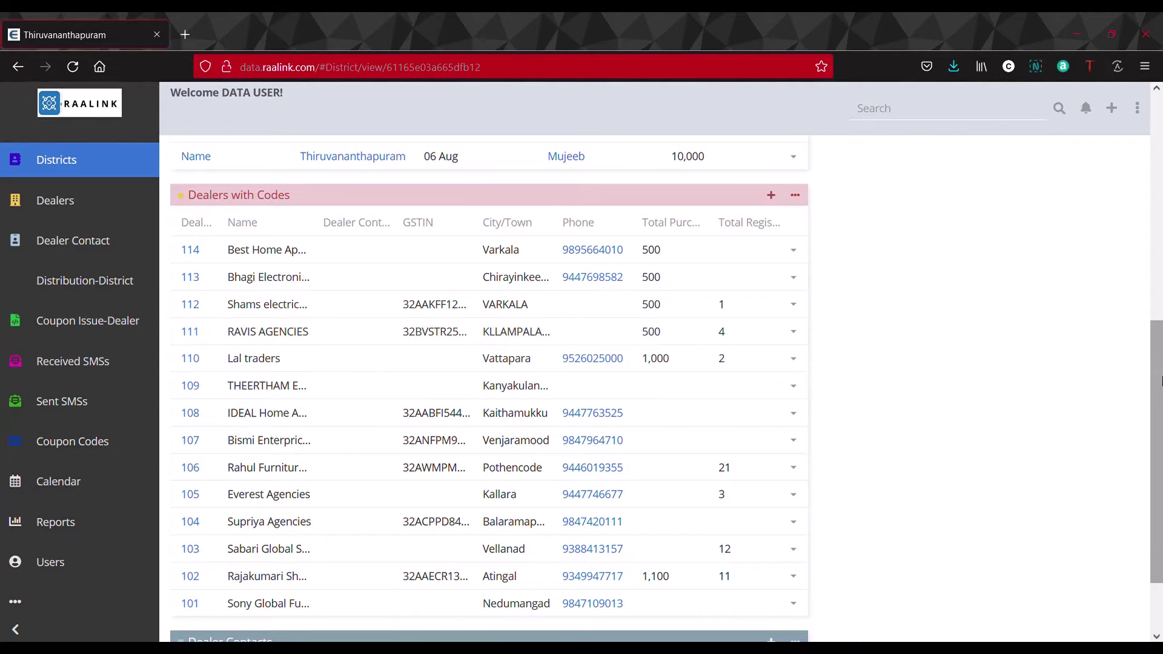
{"action": "scroll", "coordinate": [1160, 381], "scroll_direction": "down", "scroll_amount": 2}
{"action": "scroll", "coordinate": [1088, 283], "scroll_direction": "up", "scroll_amount": 4}
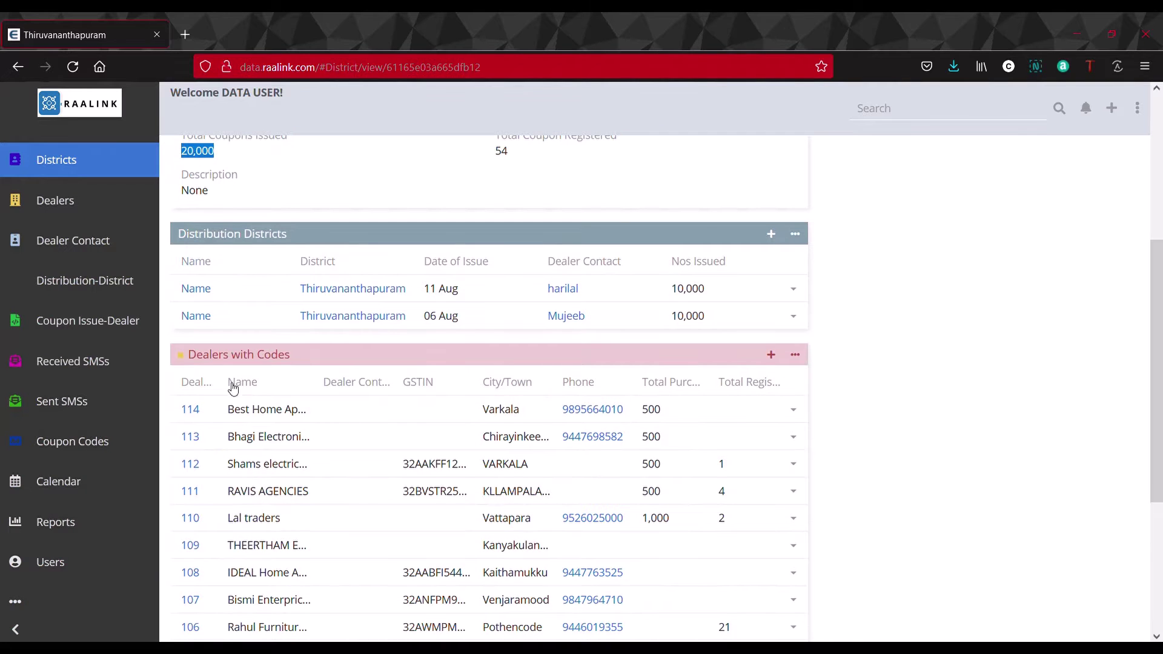
{"action": "left_click", "coordinate": [193, 409]}
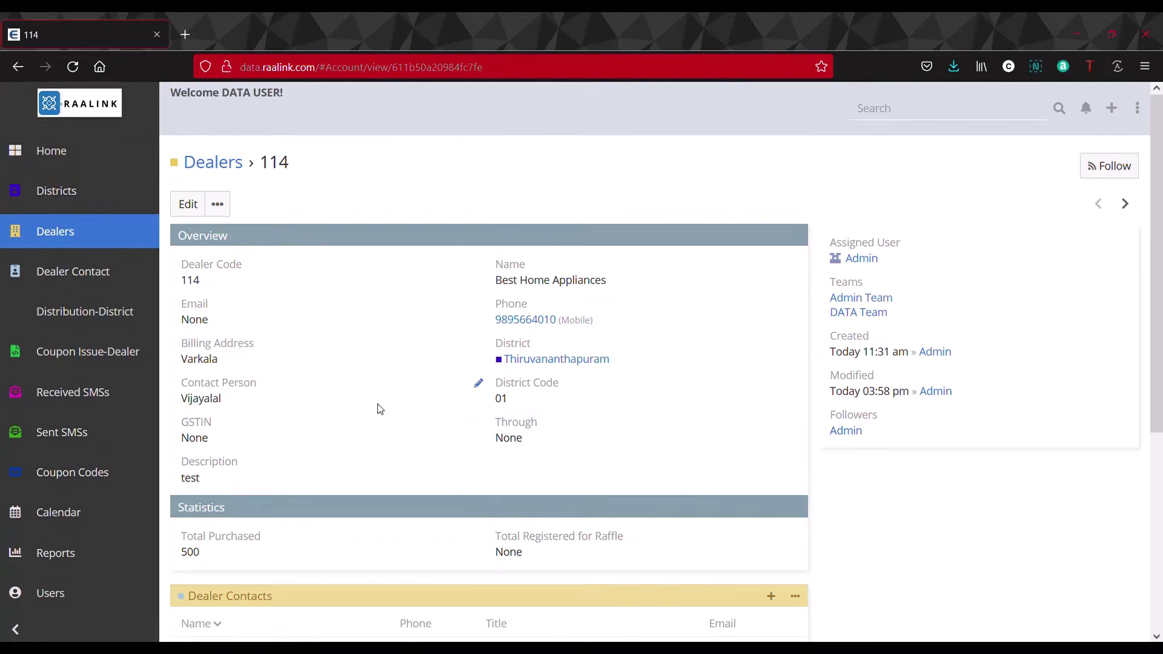
Step: Review dealer 114's record and return through Thiruvananthapuram to the Districts list
{"action": "scroll", "coordinate": [1152, 304], "scroll_direction": "down", "scroll_amount": 4}
{"action": "scroll", "coordinate": [1152, 305], "scroll_direction": "up", "scroll_amount": 5}
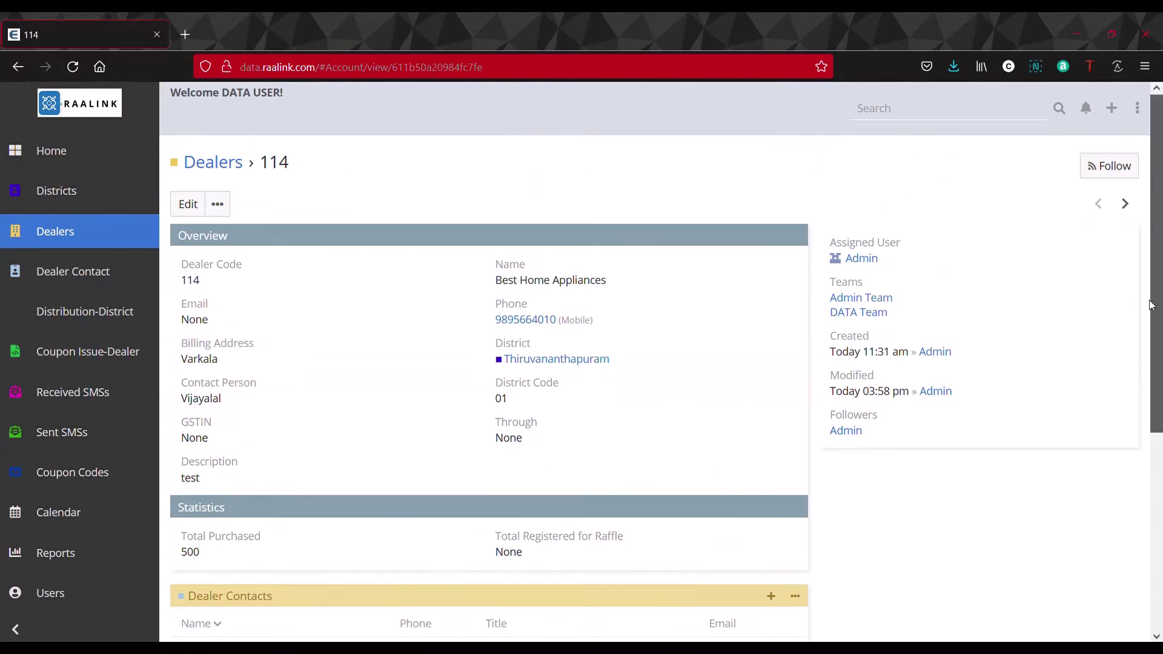
{"action": "left_click", "coordinate": [16, 72]}
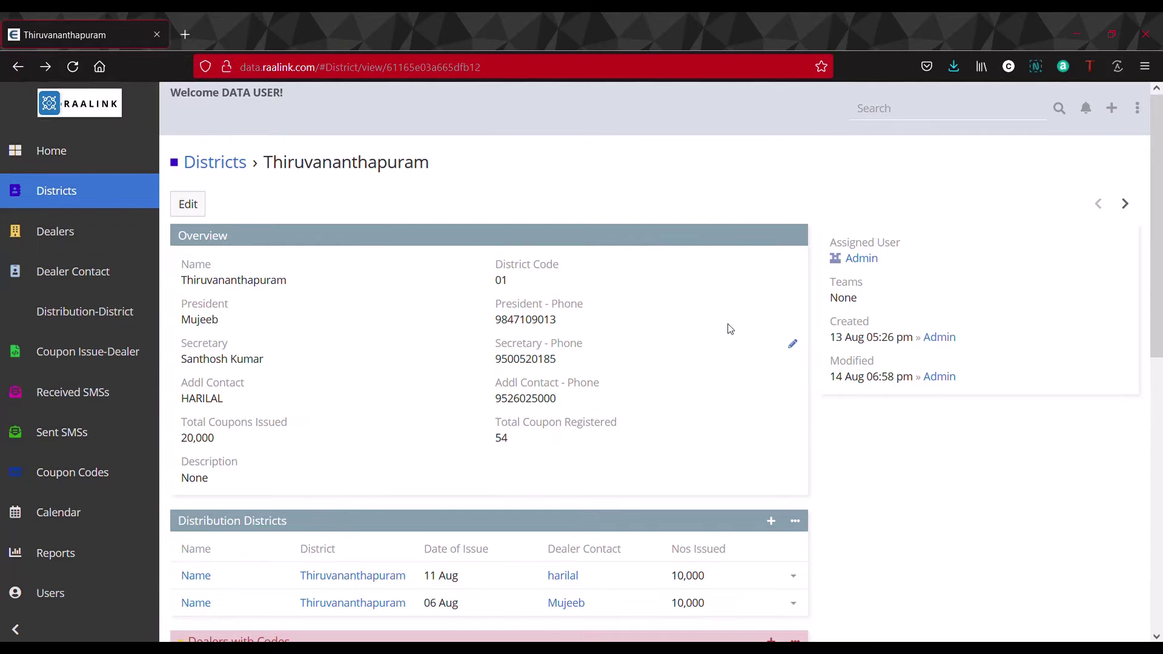
{"action": "scroll", "coordinate": [1141, 538], "scroll_direction": "down", "scroll_amount": 8}
{"action": "scroll", "coordinate": [1141, 538], "scroll_direction": "up", "scroll_amount": 8}
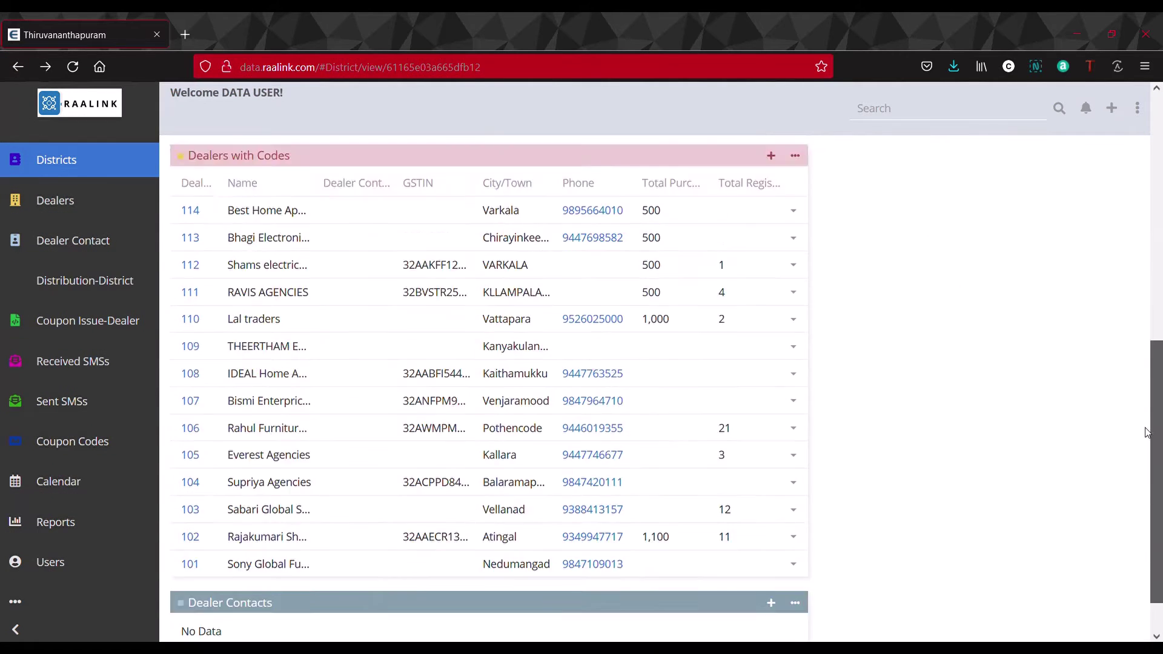
{"action": "left_click", "coordinate": [239, 163]}
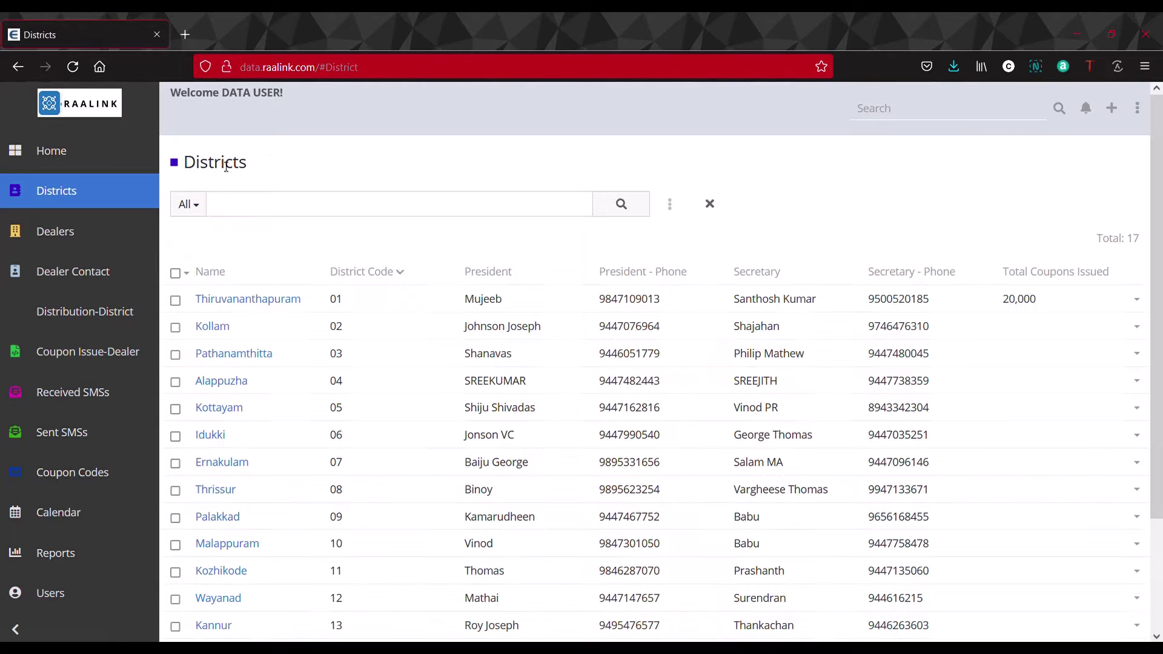
Step: Scroll the Districts list, then switch to the full Dealers list of 107 dealers
{"action": "scroll", "coordinate": [1161, 309], "scroll_direction": "down", "scroll_amount": 1}
{"action": "left_click_drag", "start_coordinate": [1161, 309], "coordinate": [1159, 495]}
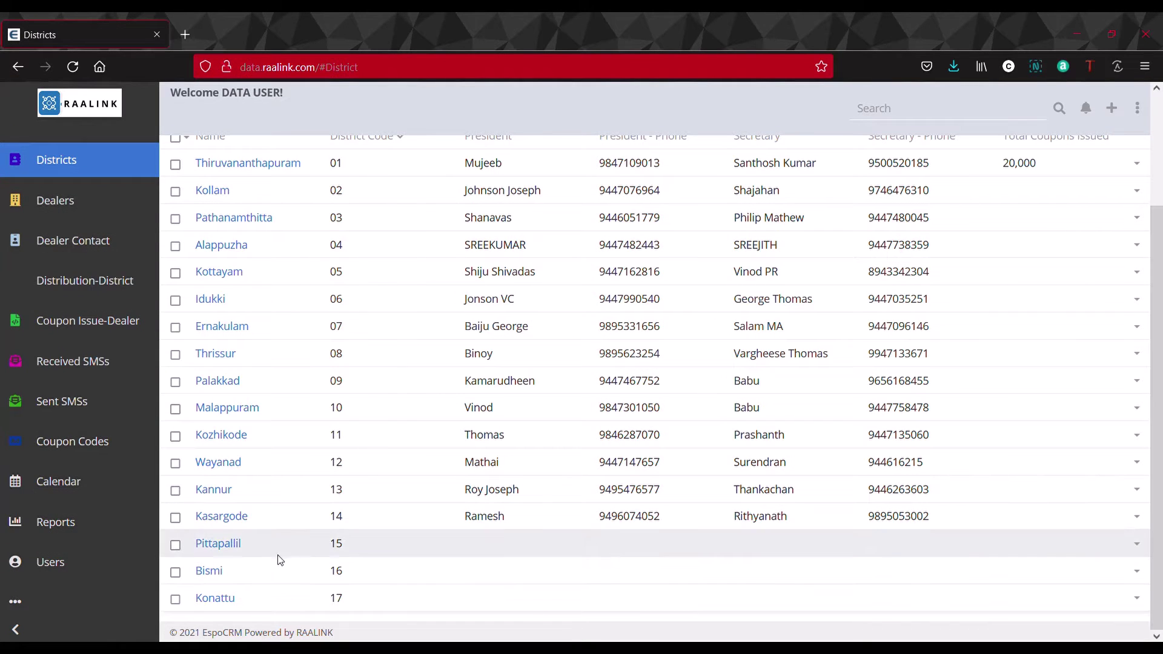
{"action": "left_click_drag", "start_coordinate": [1159, 555], "coordinate": [1159, 441]}
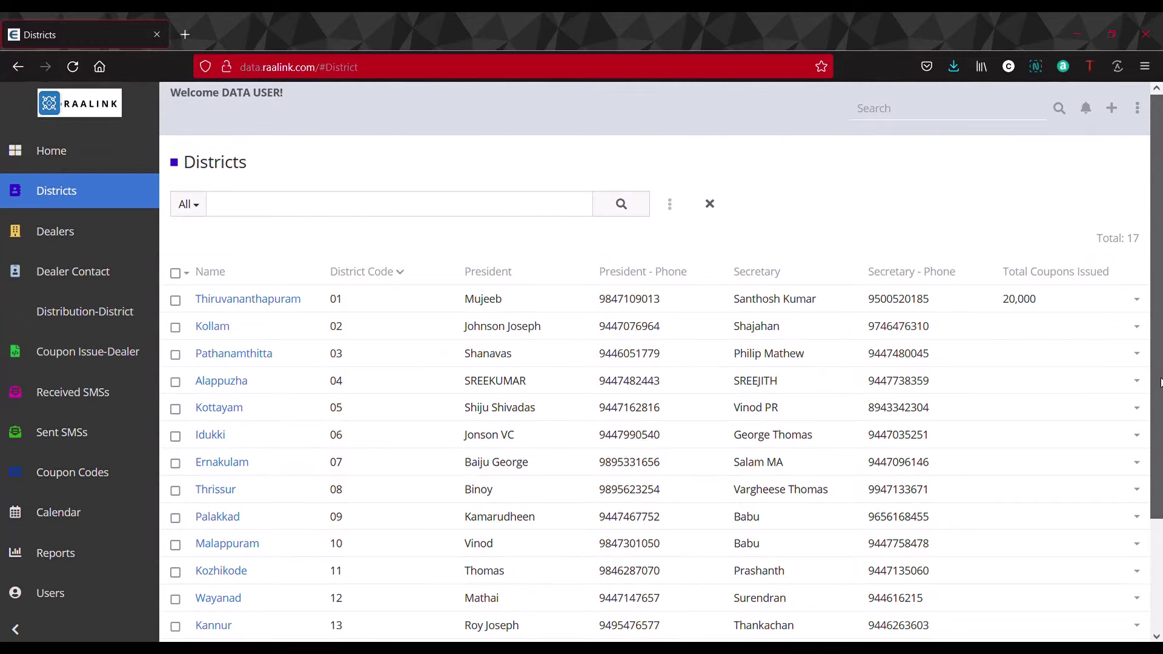
{"action": "left_click", "coordinate": [82, 241]}
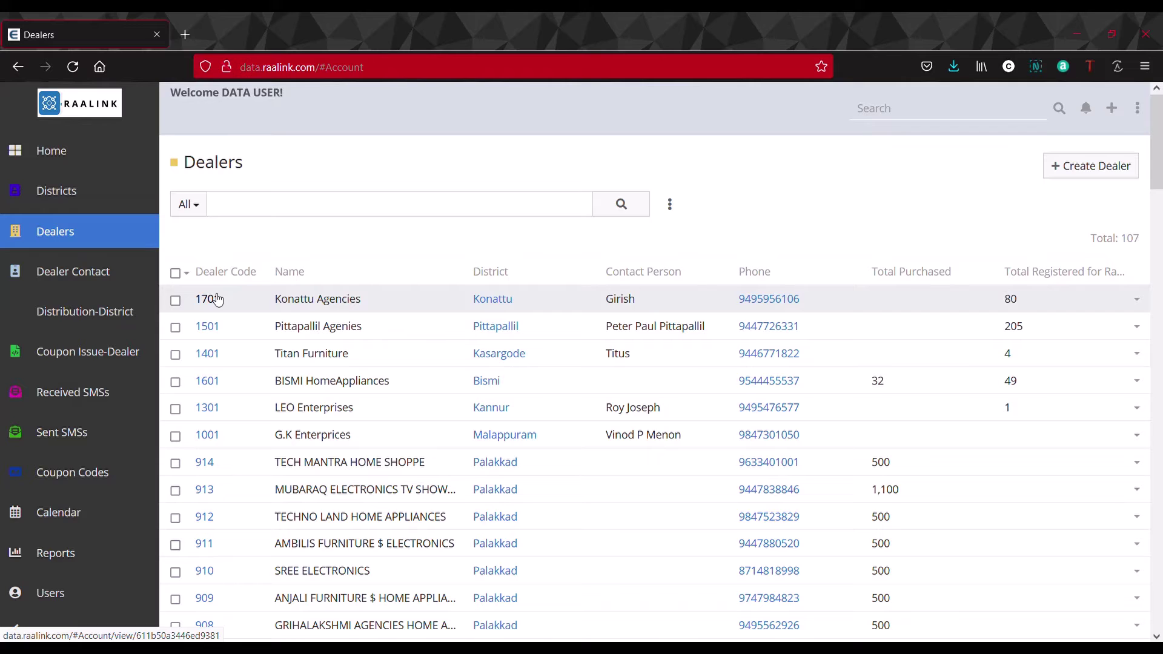
Step: Review dealer 1501, Pittapallil Agenies, and its registrations, then go to Dealer Contact
{"action": "left_click", "coordinate": [213, 330]}
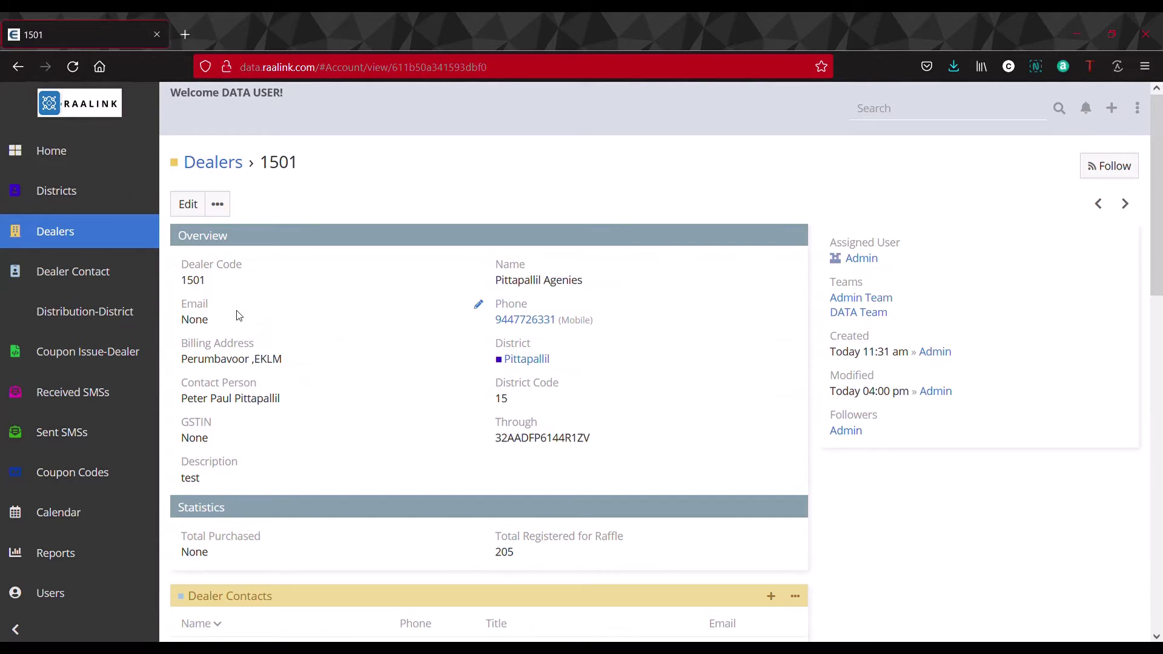
{"action": "left_click_drag", "start_coordinate": [1158, 230], "coordinate": [979, 370]}
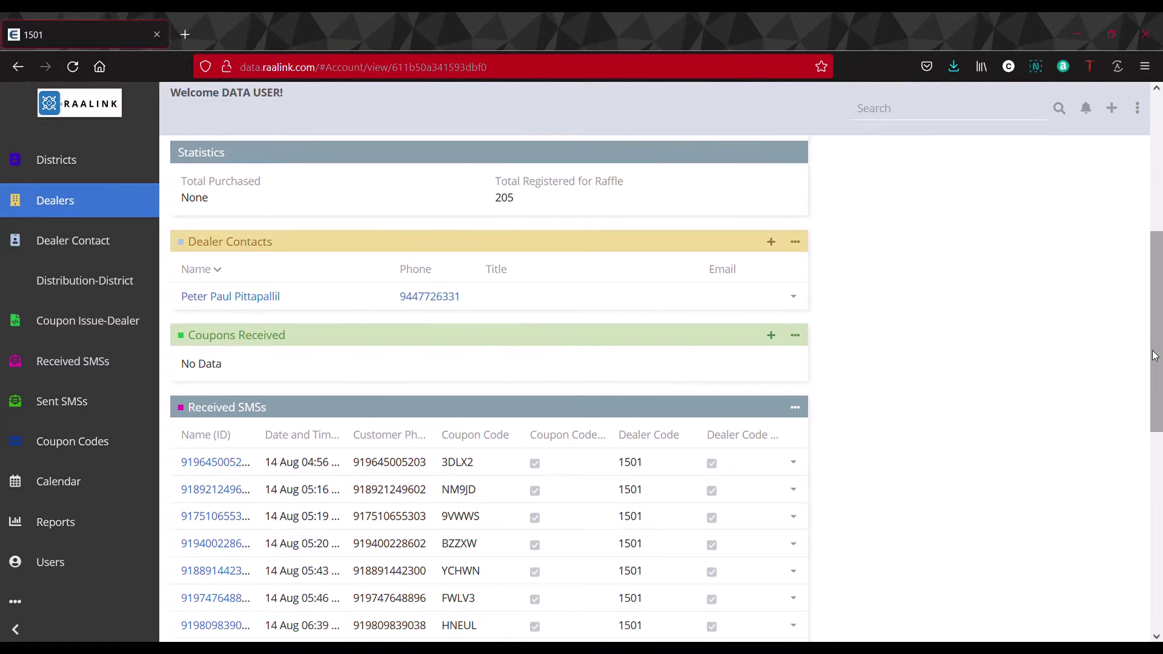
{"action": "left_click_drag", "start_coordinate": [1158, 360], "coordinate": [1154, 200]}
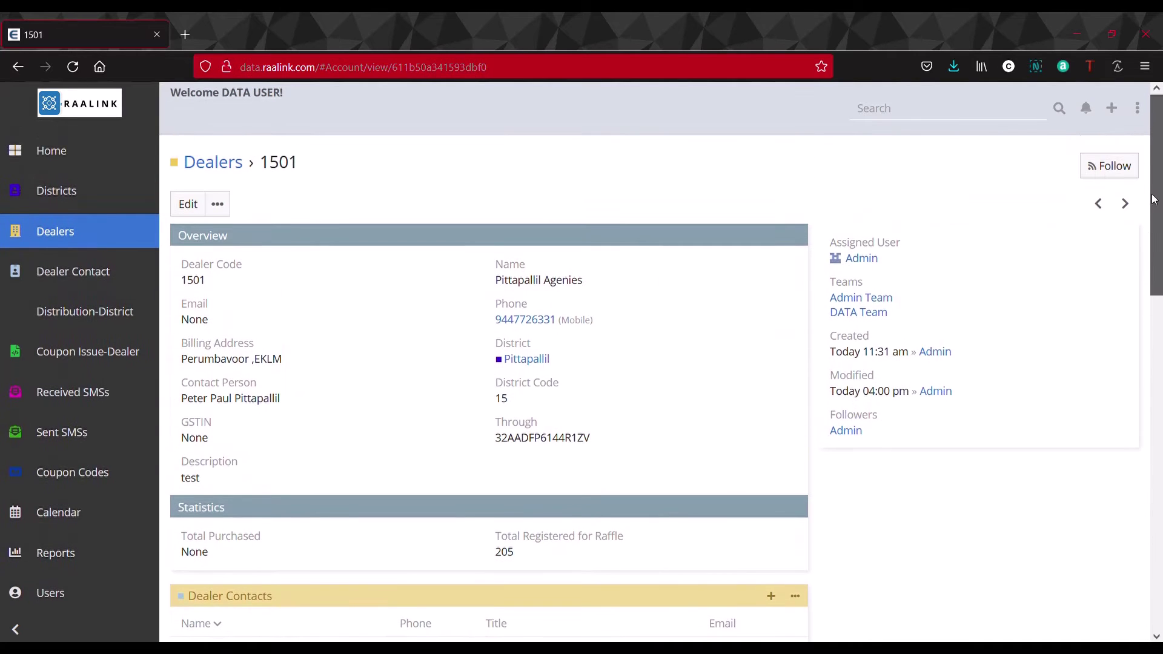
{"action": "left_click", "coordinate": [129, 280]}
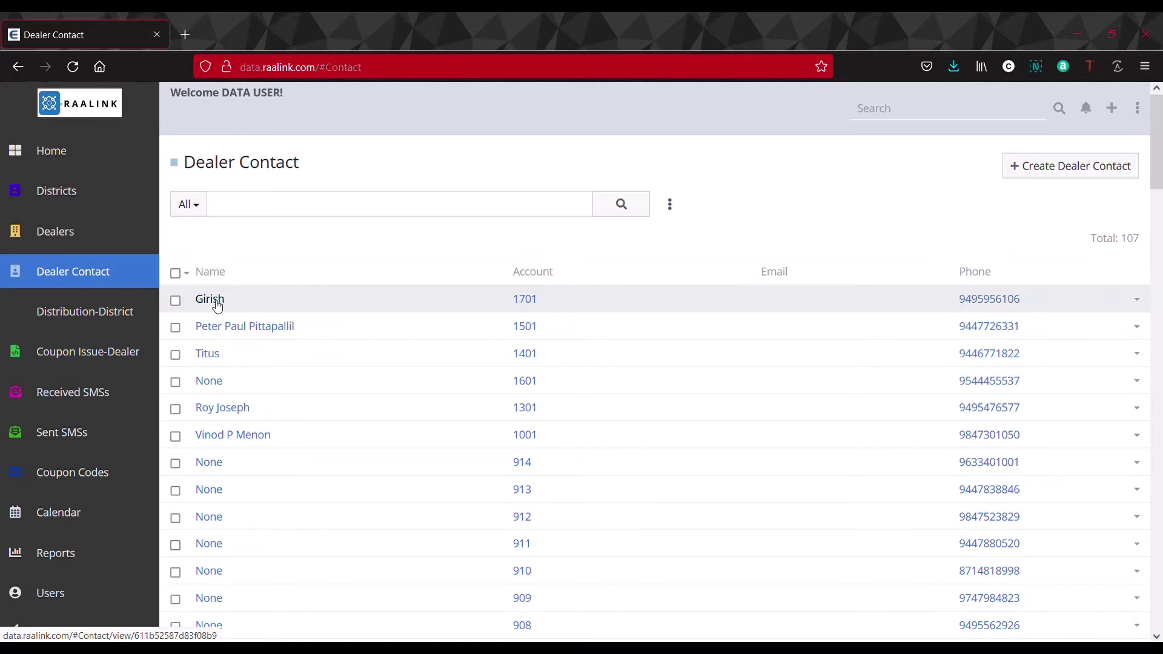
Step: Visit the Distribution-District and empty Coupon Issue-Dealer lists, ending on Received SMSs
{"action": "left_click_drag", "start_coordinate": [1157, 169], "coordinate": [1158, 116]}
{"action": "left_click", "coordinate": [85, 310]}
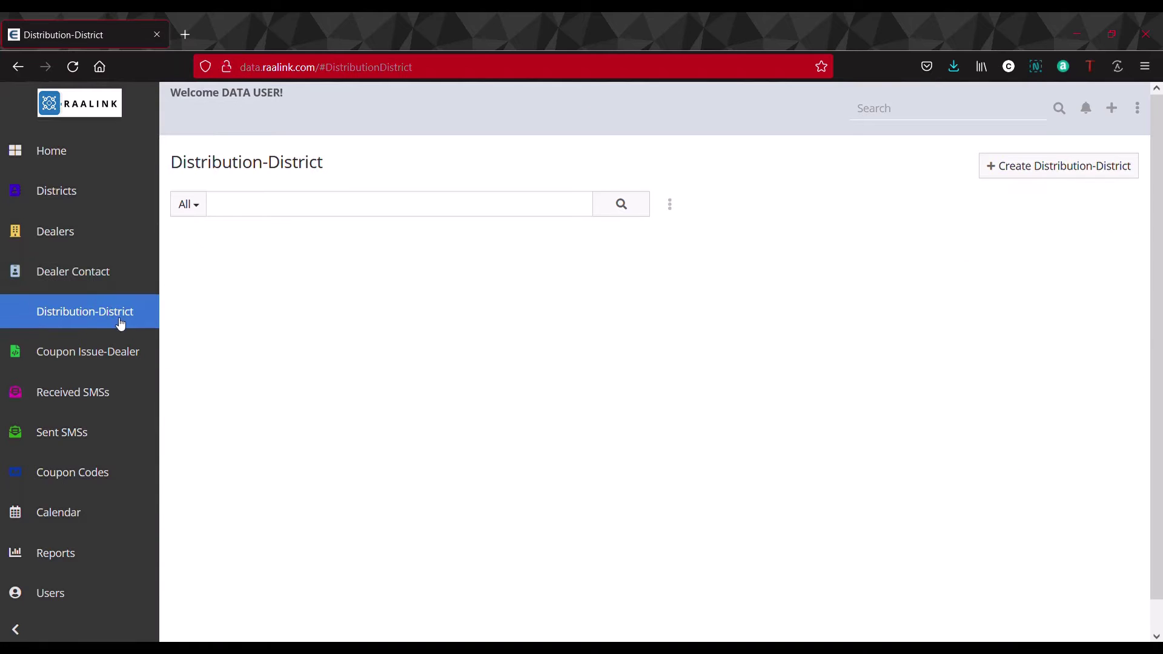
{"action": "left_click", "coordinate": [103, 361]}
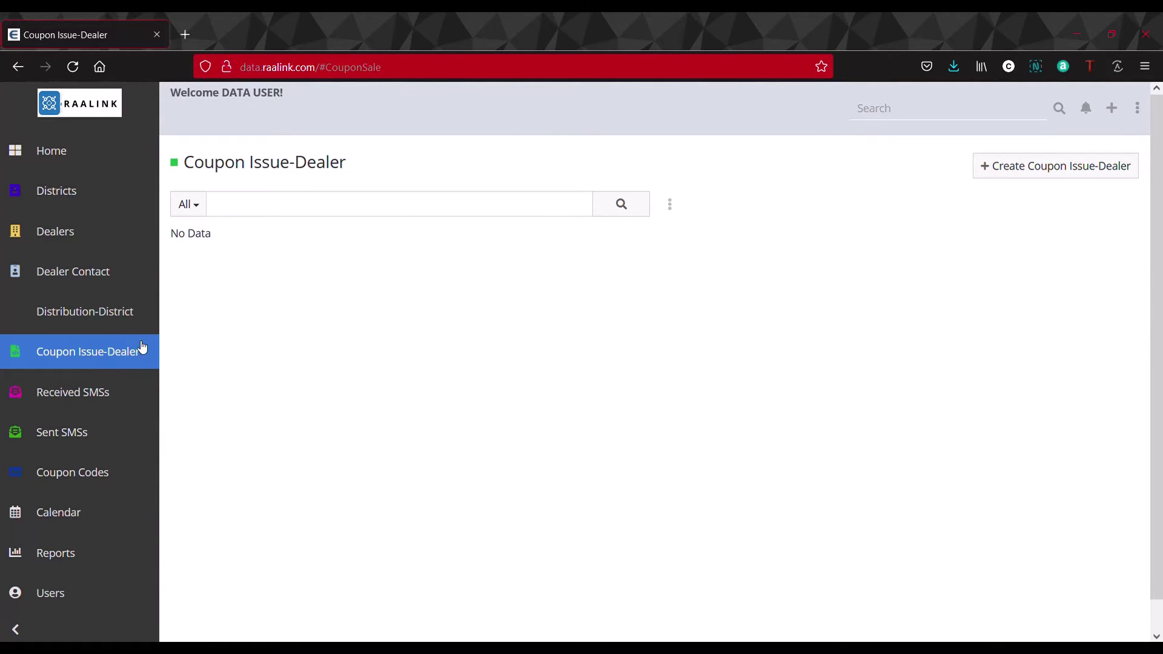
{"action": "left_click", "coordinate": [104, 391]}
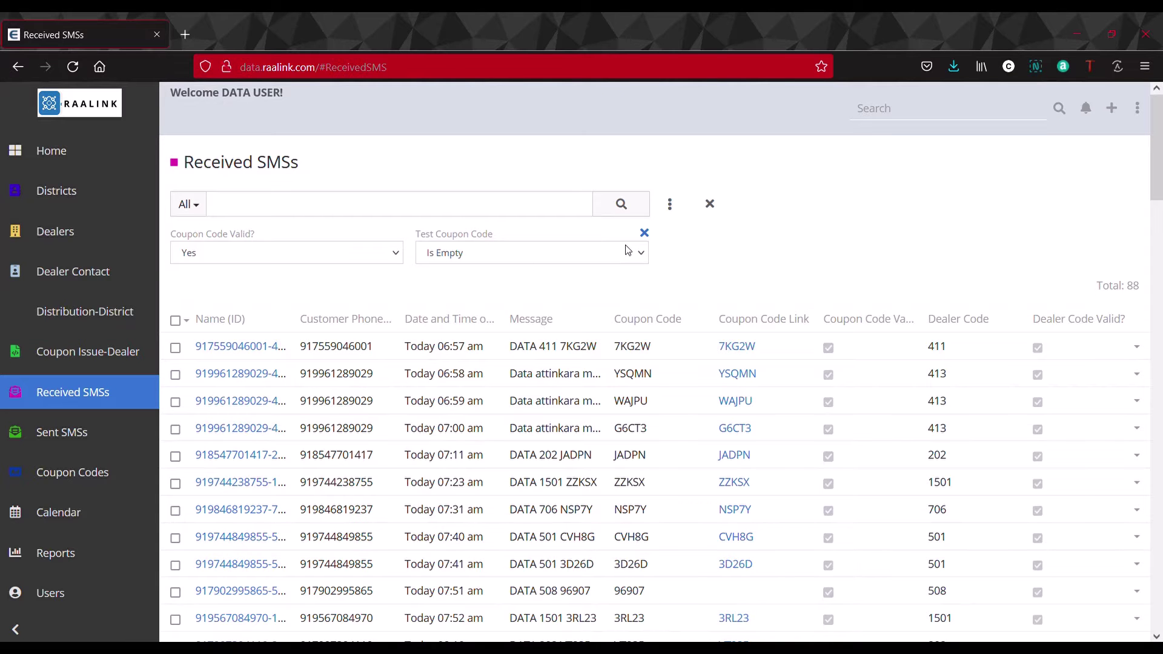
Step: Remove the Test Coupon Code and Coupon Code Valid filters, showing all 1,249 messages
{"action": "left_click", "coordinate": [644, 235]}
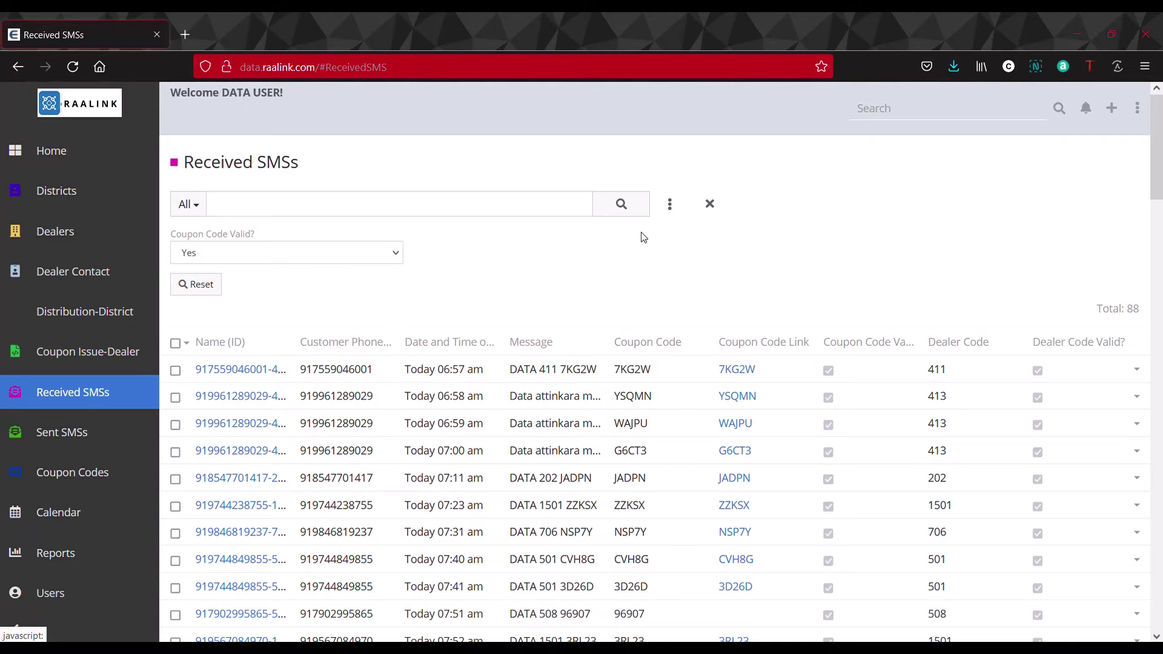
{"action": "left_click", "coordinate": [399, 233]}
{"action": "left_click", "coordinate": [619, 205]}
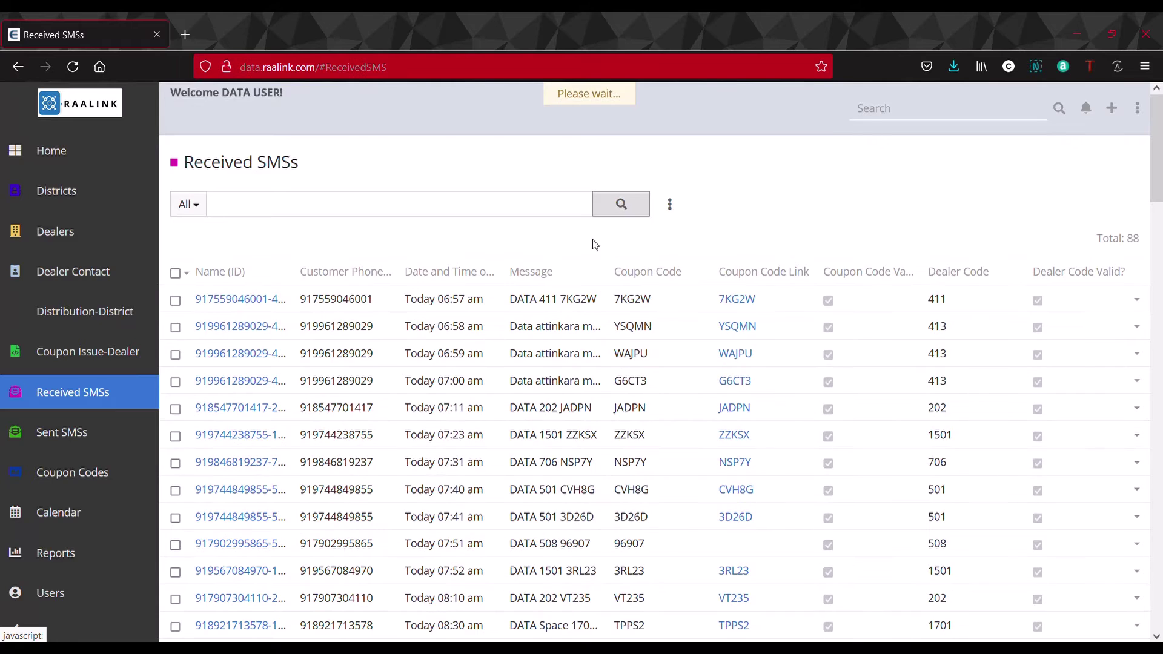
{"action": "triple_click", "coordinate": [1104, 250]}
{"action": "scroll", "coordinate": [1159, 165], "scroll_direction": "down", "scroll_amount": 1}
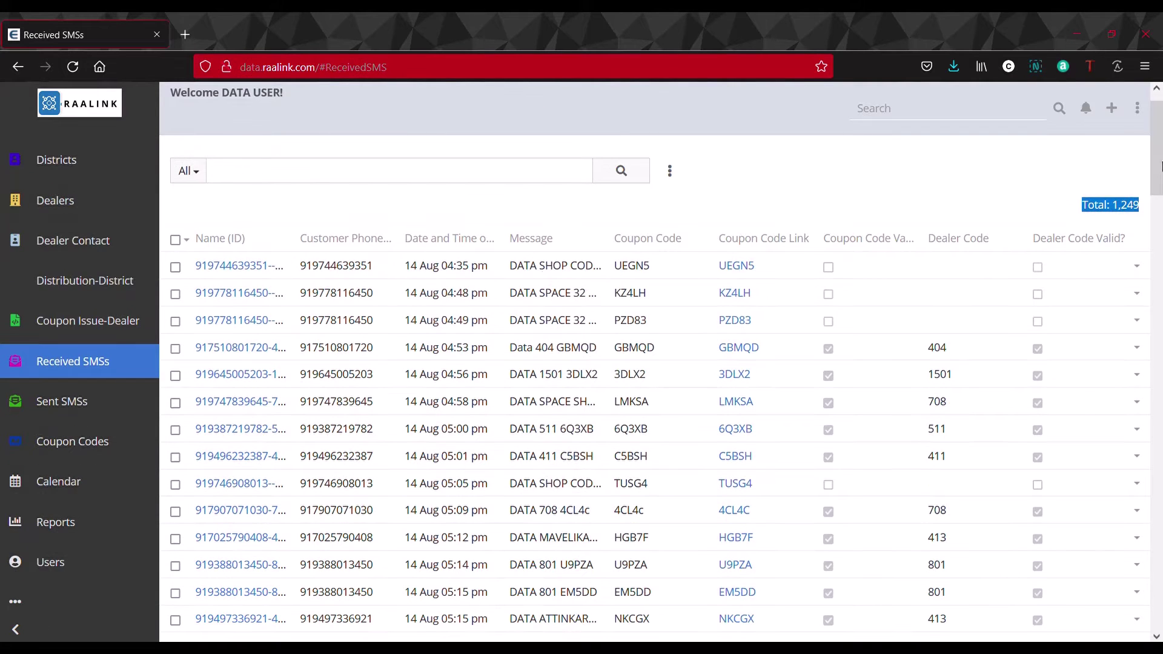
Step: Filter received SMSs by Date and Time of Receipt on 15/08/2021
{"action": "left_click", "coordinate": [673, 176]}
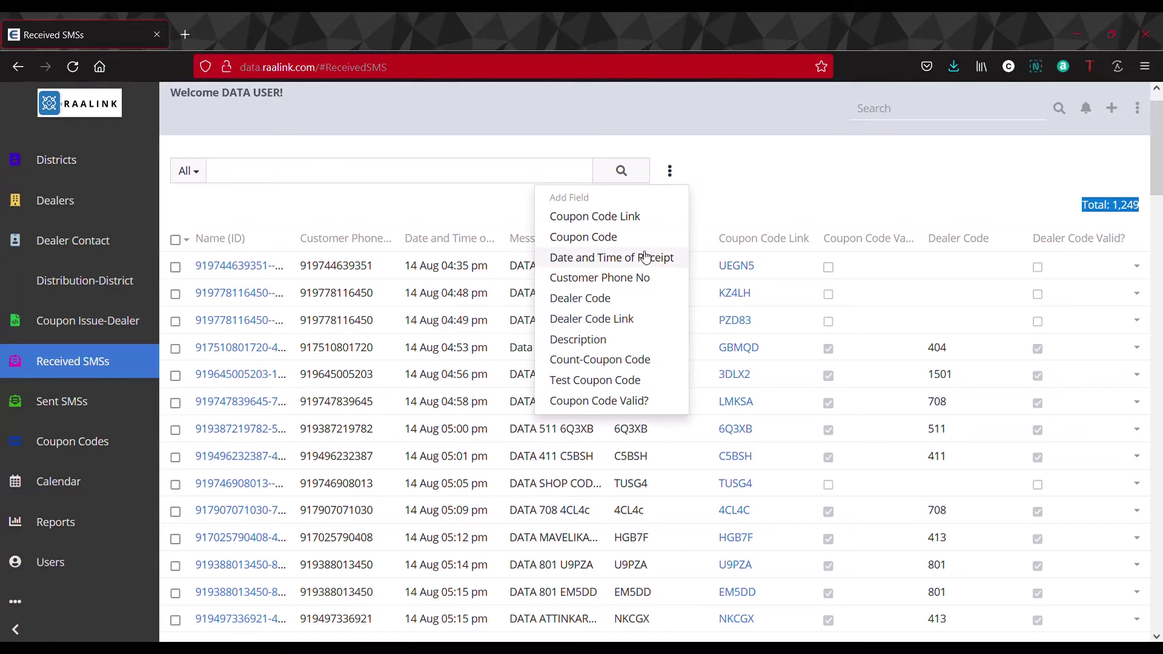
{"action": "left_click", "coordinate": [582, 183]}
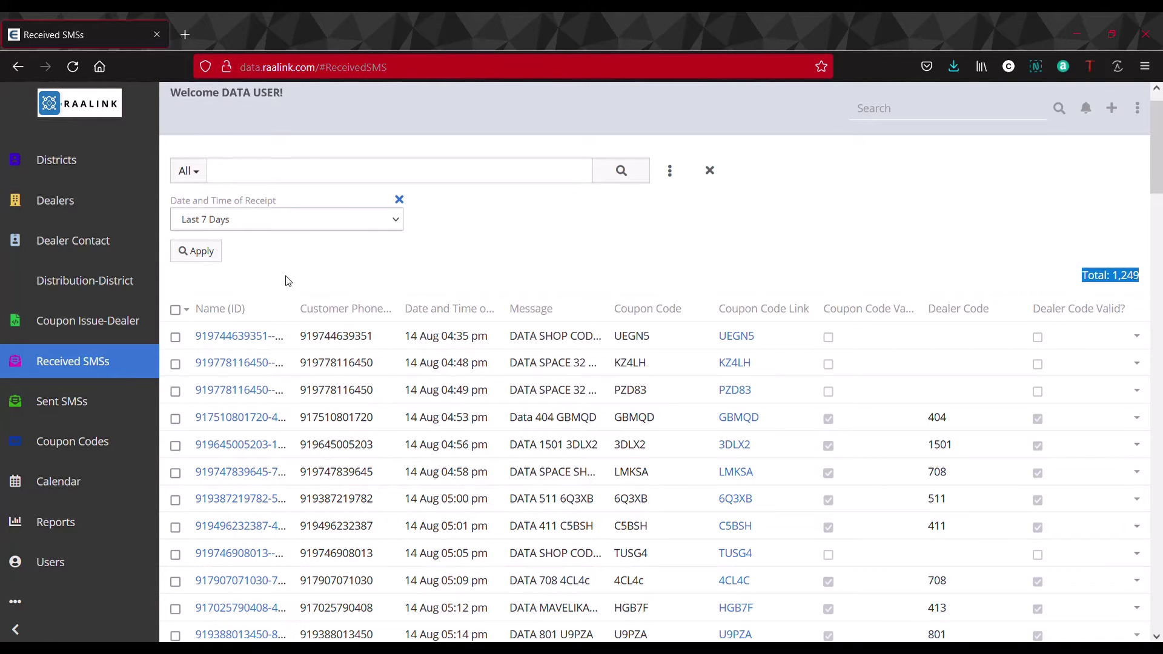
{"action": "left_click", "coordinate": [203, 519]}
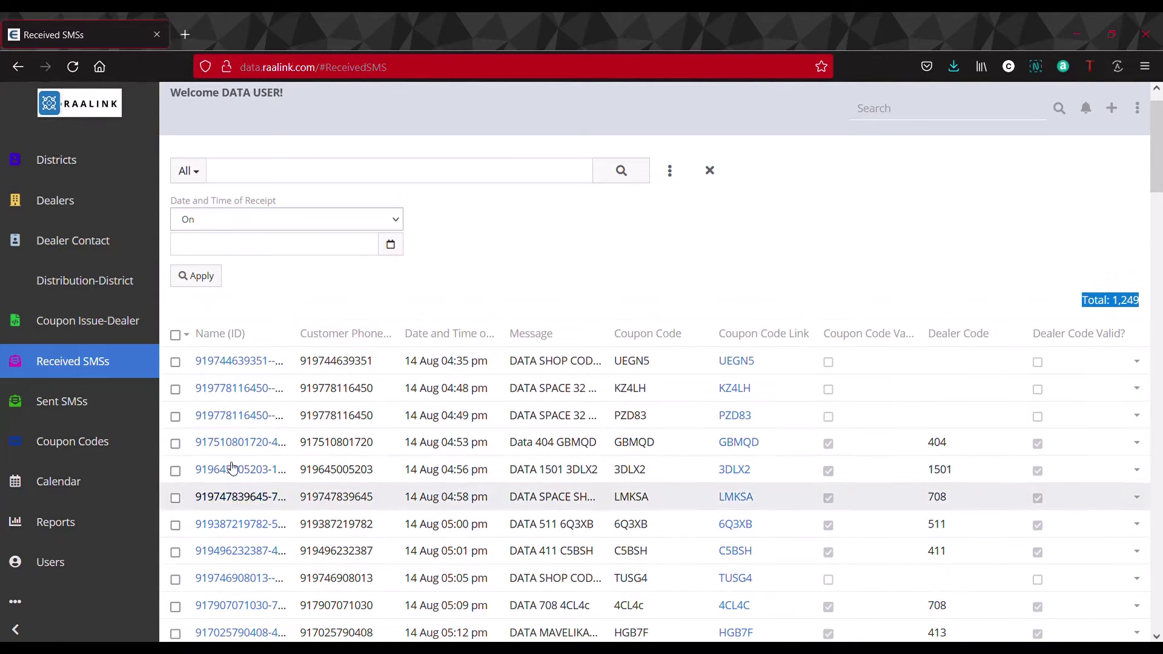
{"action": "left_click", "coordinate": [242, 257]}
{"action": "left_click", "coordinate": [187, 386]}
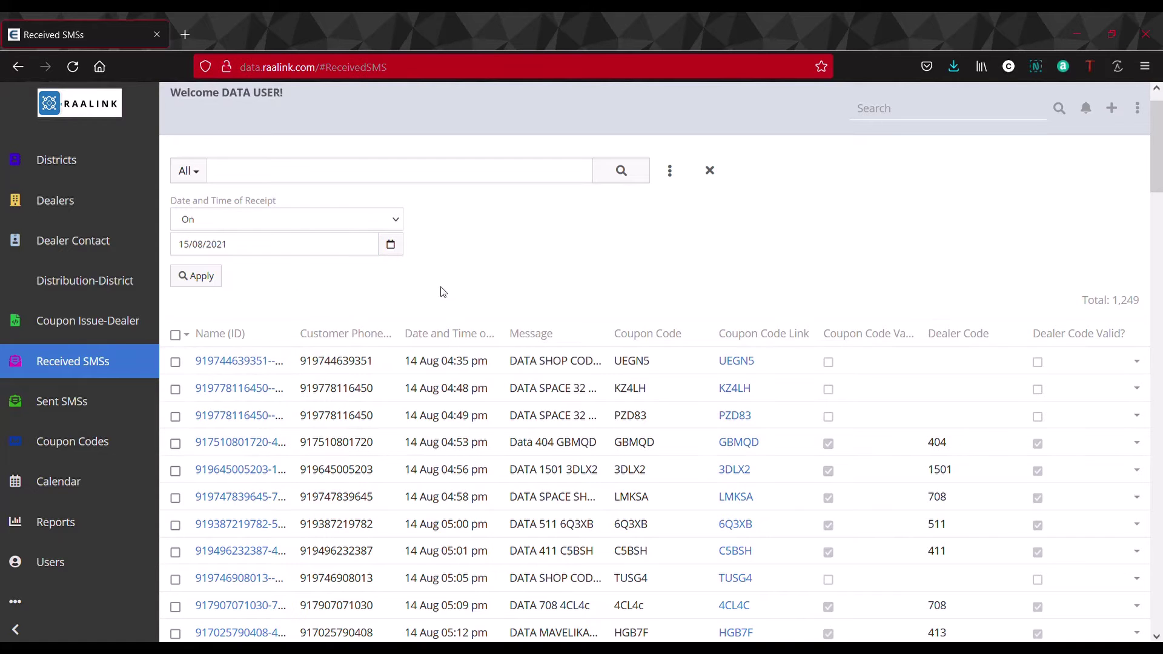
{"action": "left_click", "coordinate": [621, 170]}
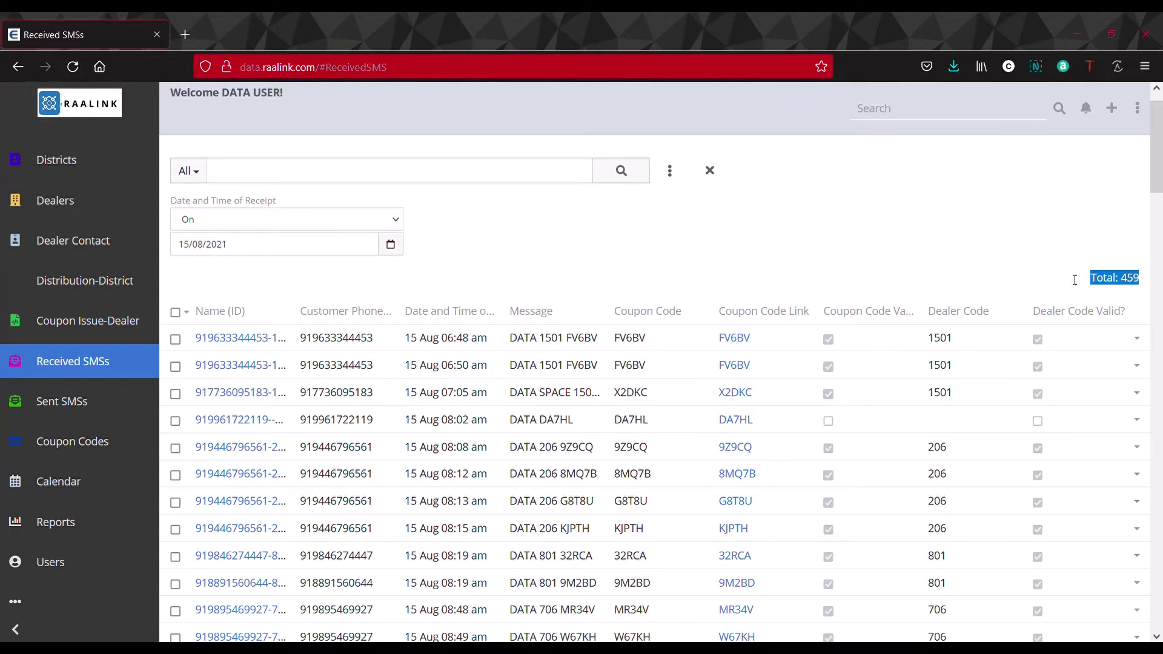
Step: Add a Coupon Code Valid? = Yes filter and apply it
{"action": "left_click", "coordinate": [670, 176]}
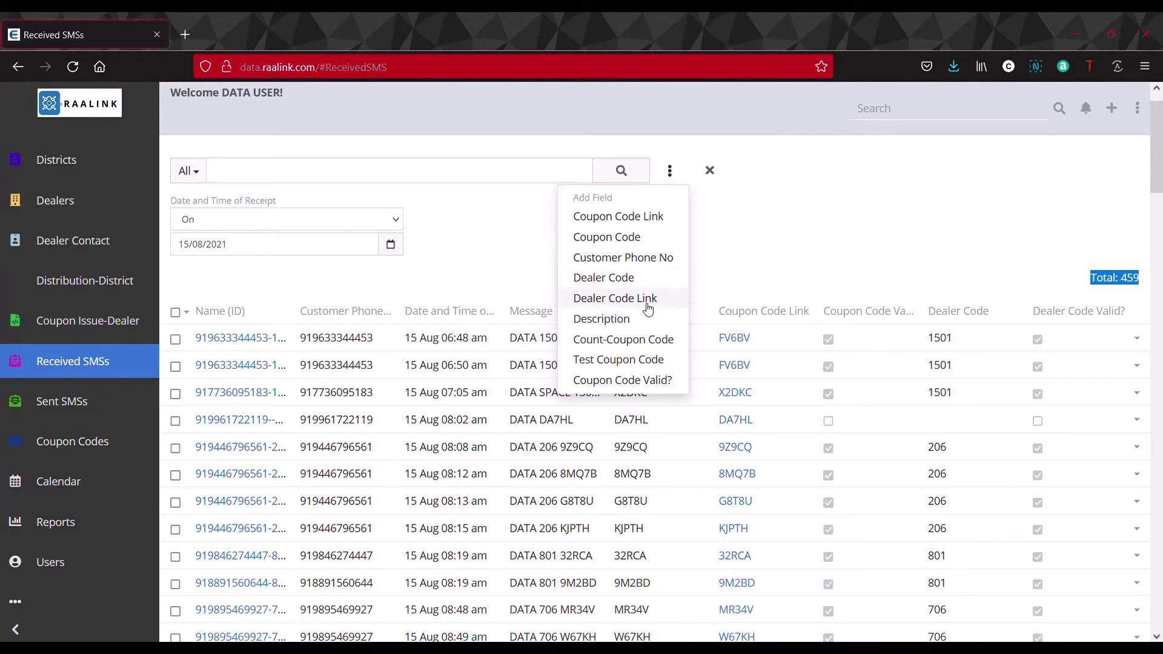
{"action": "left_click", "coordinate": [624, 380]}
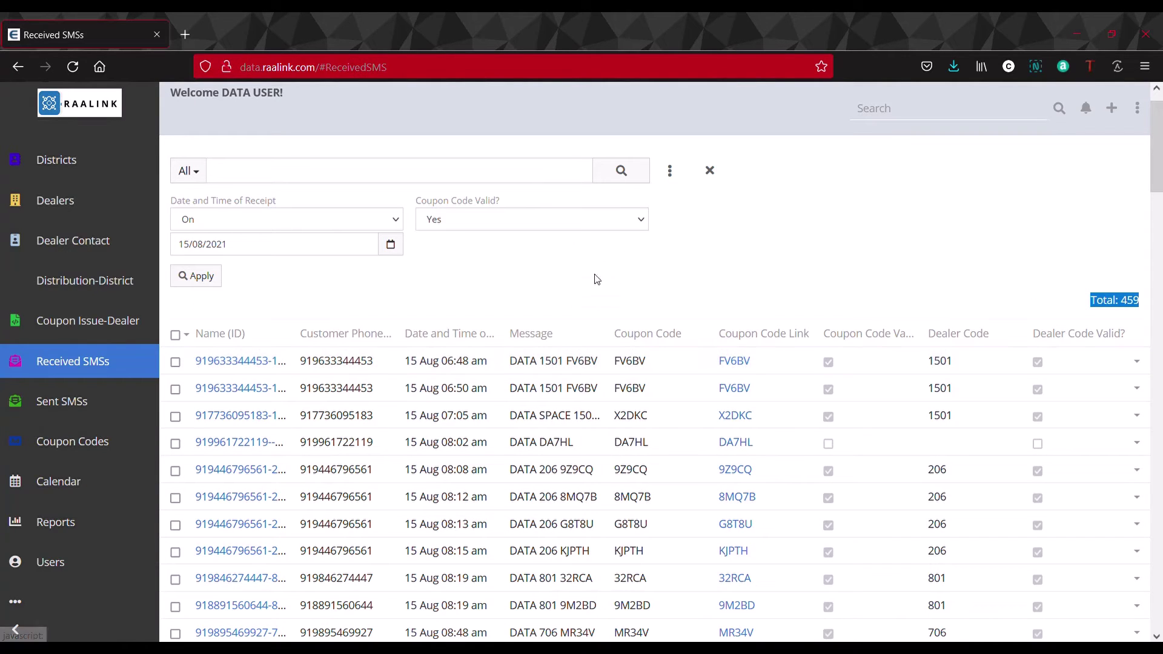
{"action": "left_click", "coordinate": [669, 171]}
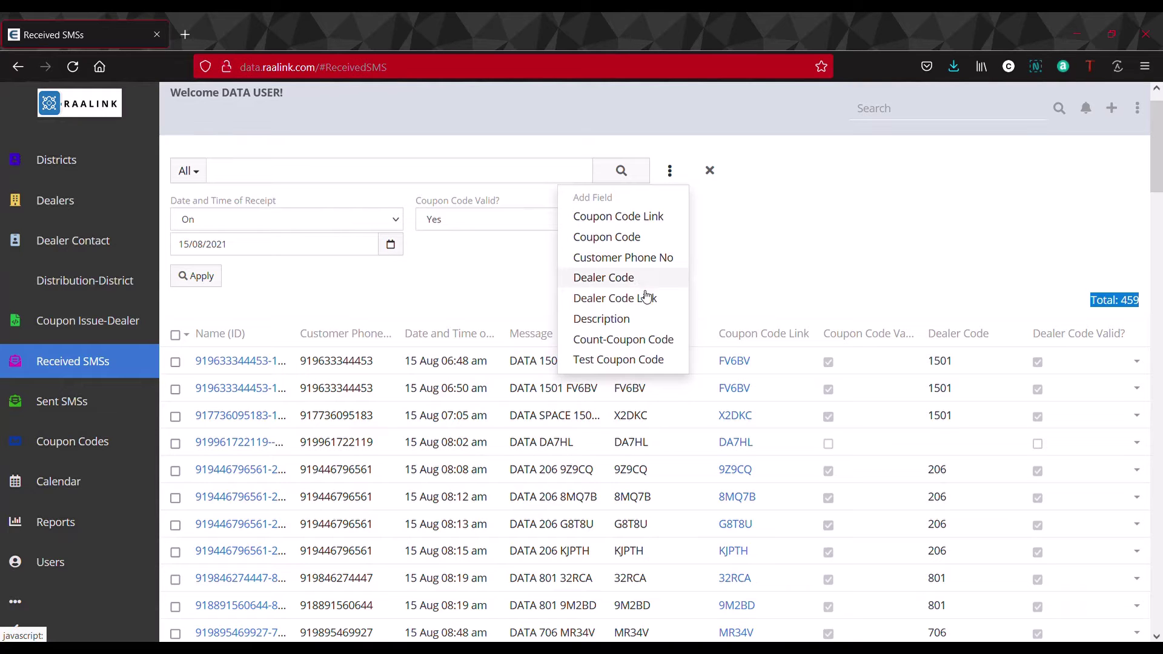
{"action": "left_click", "coordinate": [502, 282]}
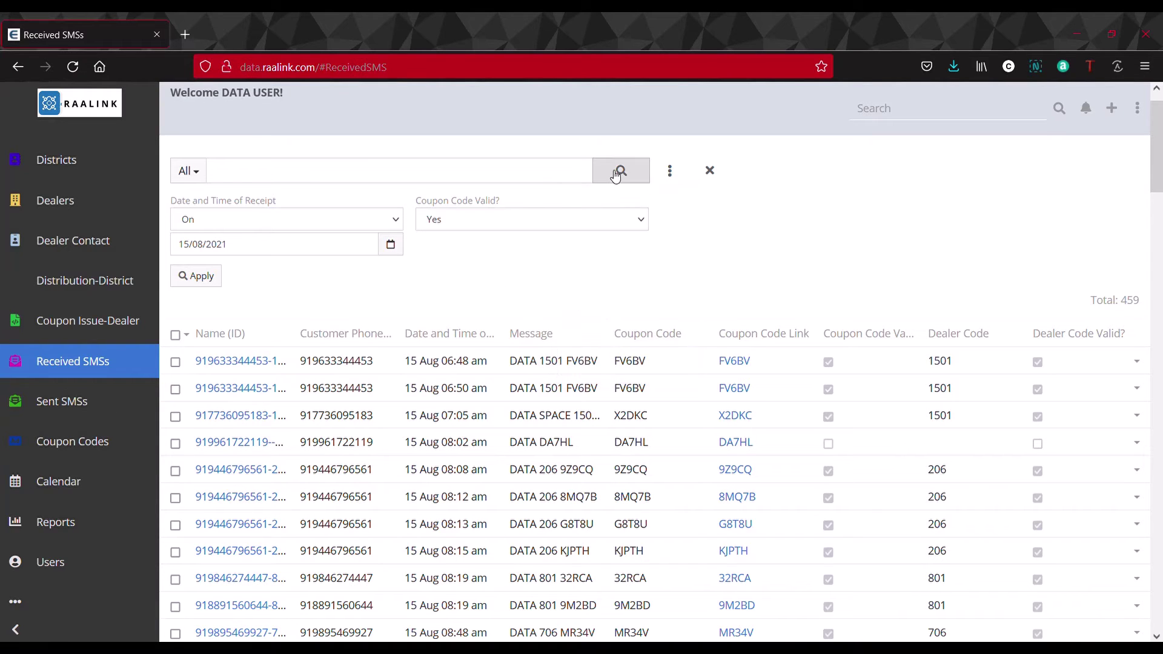
{"action": "left_click", "coordinate": [203, 277]}
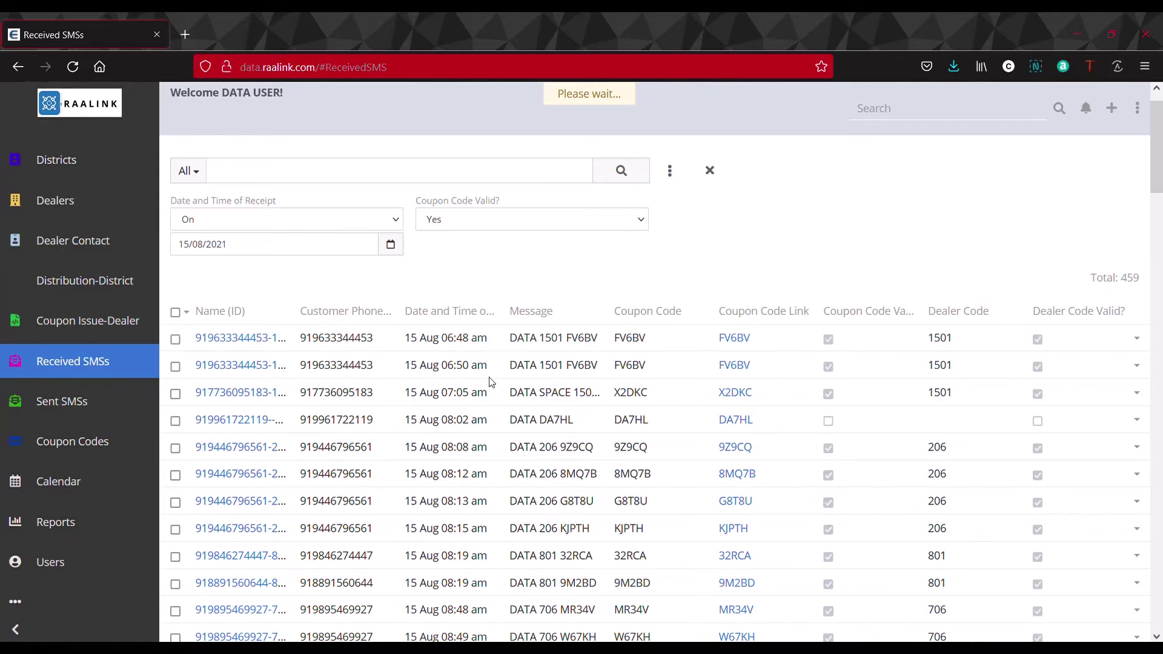
Step: Change the receipt-date filter to 16/08/2021 and search again
{"action": "triple_click", "coordinate": [1115, 282]}
{"action": "left_click", "coordinate": [283, 243]}
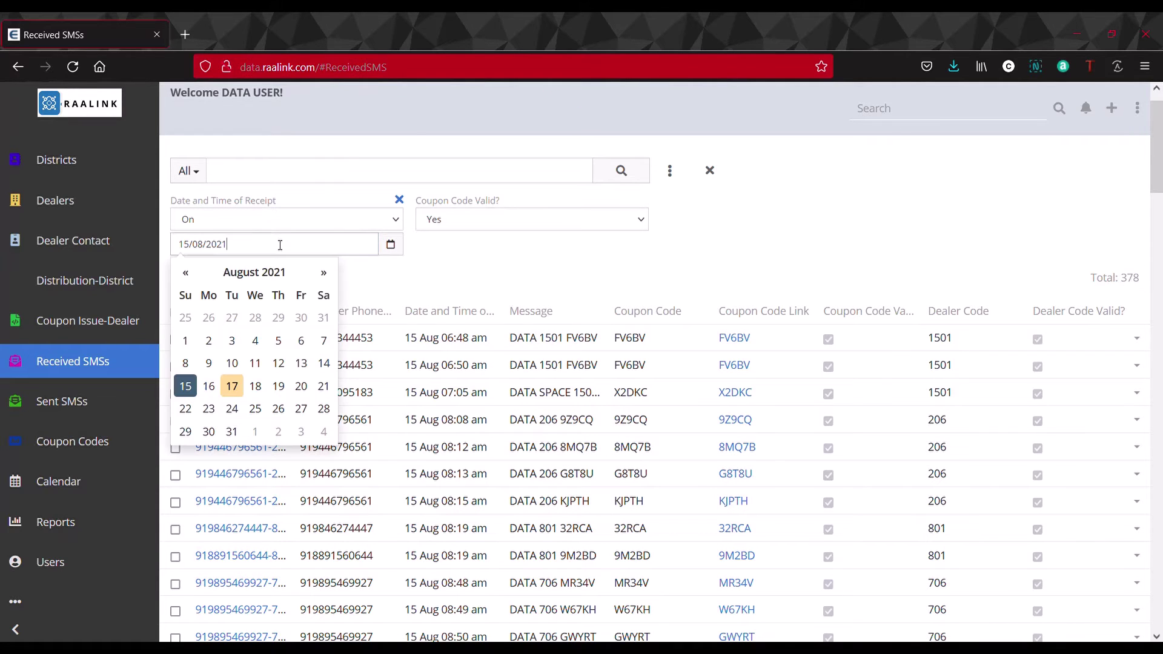
{"action": "left_click", "coordinate": [208, 386]}
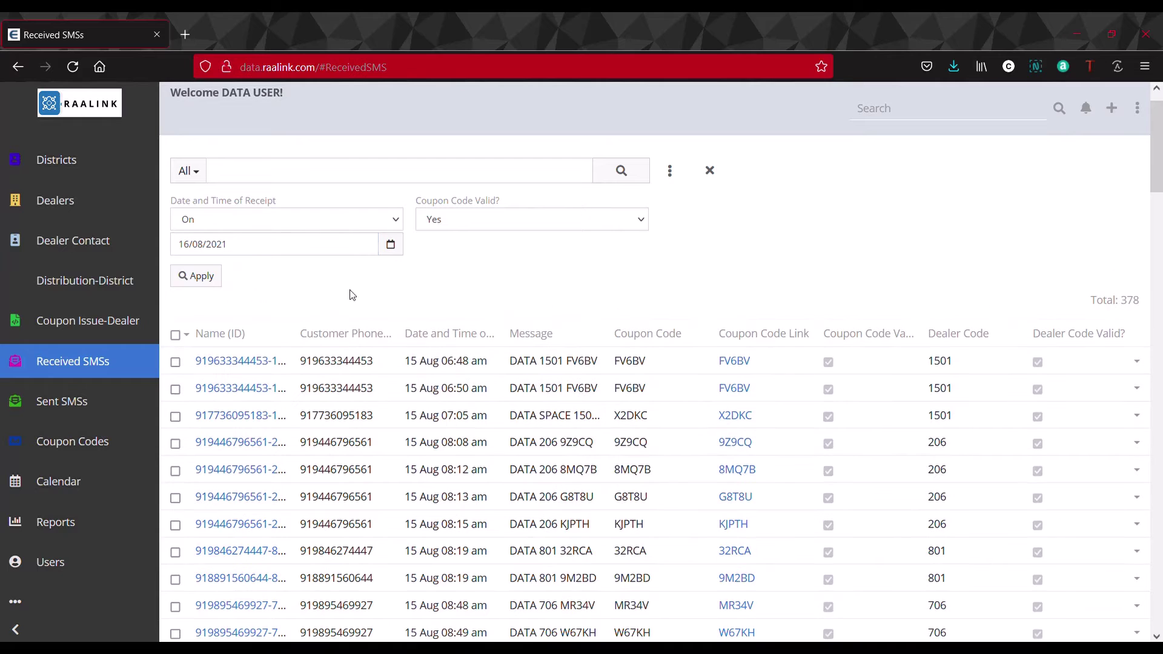
{"action": "left_click", "coordinate": [639, 177]}
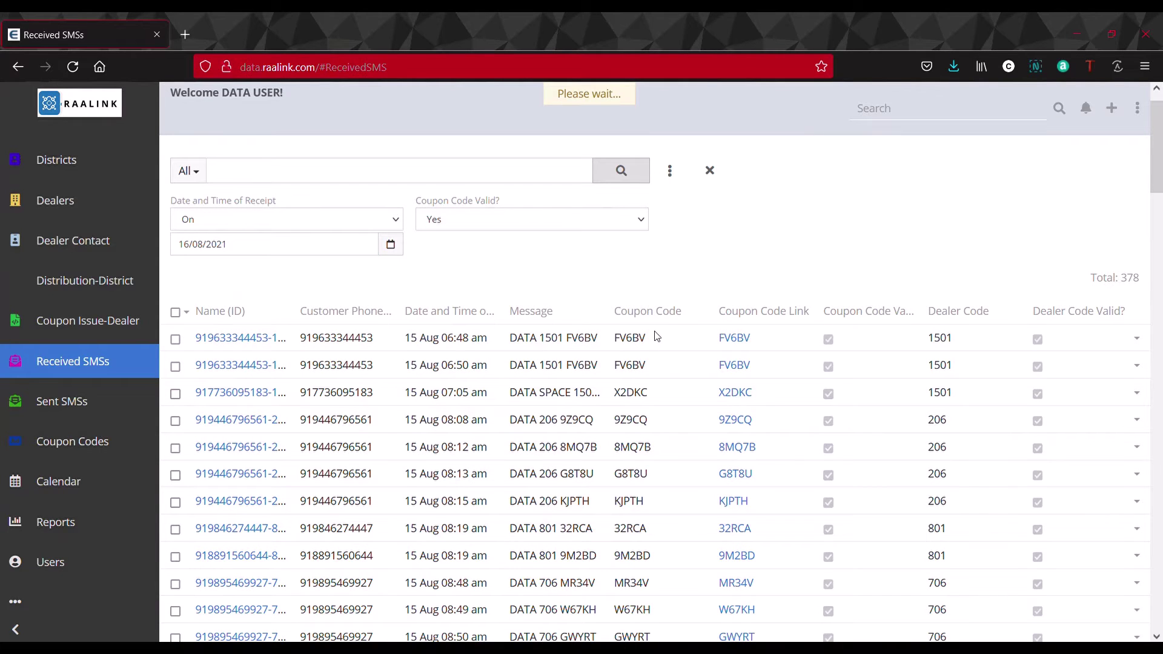
Step: Drop the Coupon Code Valid? filter and rerun the search with only the date
{"action": "triple_click", "coordinate": [1112, 282]}
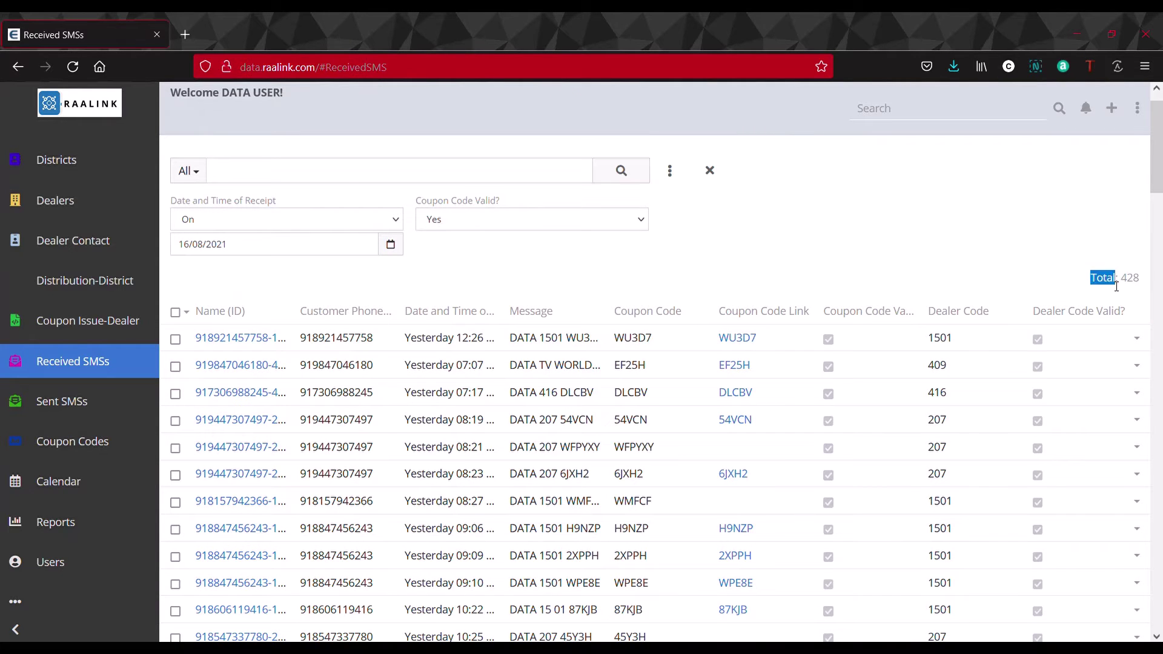
{"action": "left_click", "coordinate": [646, 201]}
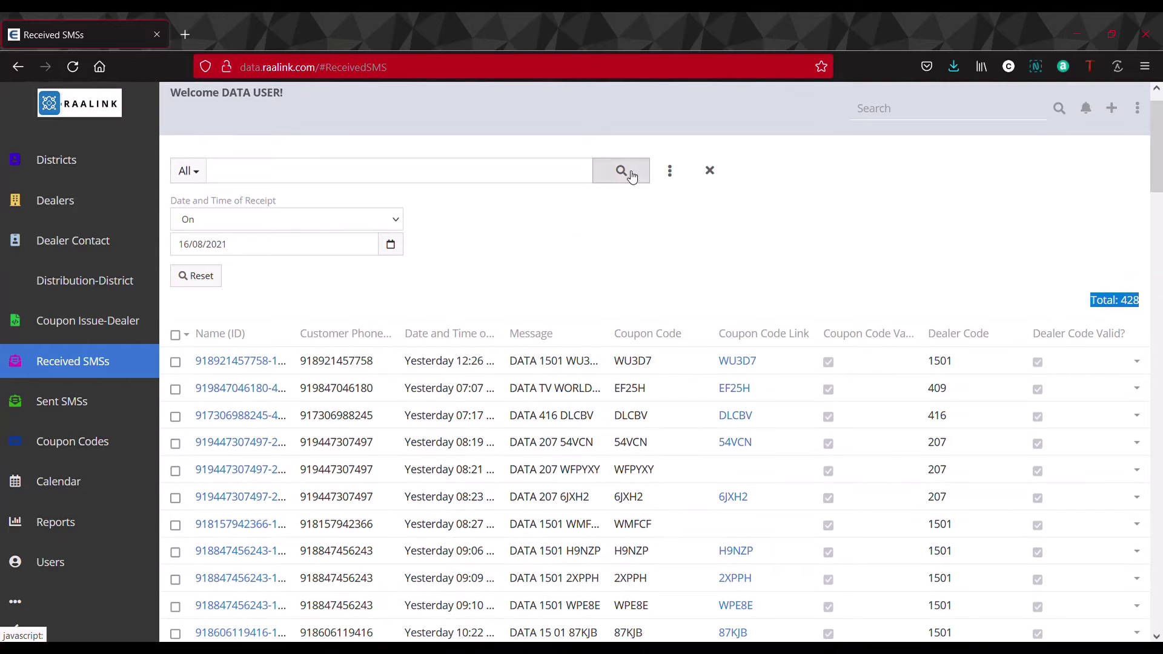
{"action": "left_click", "coordinate": [621, 170]}
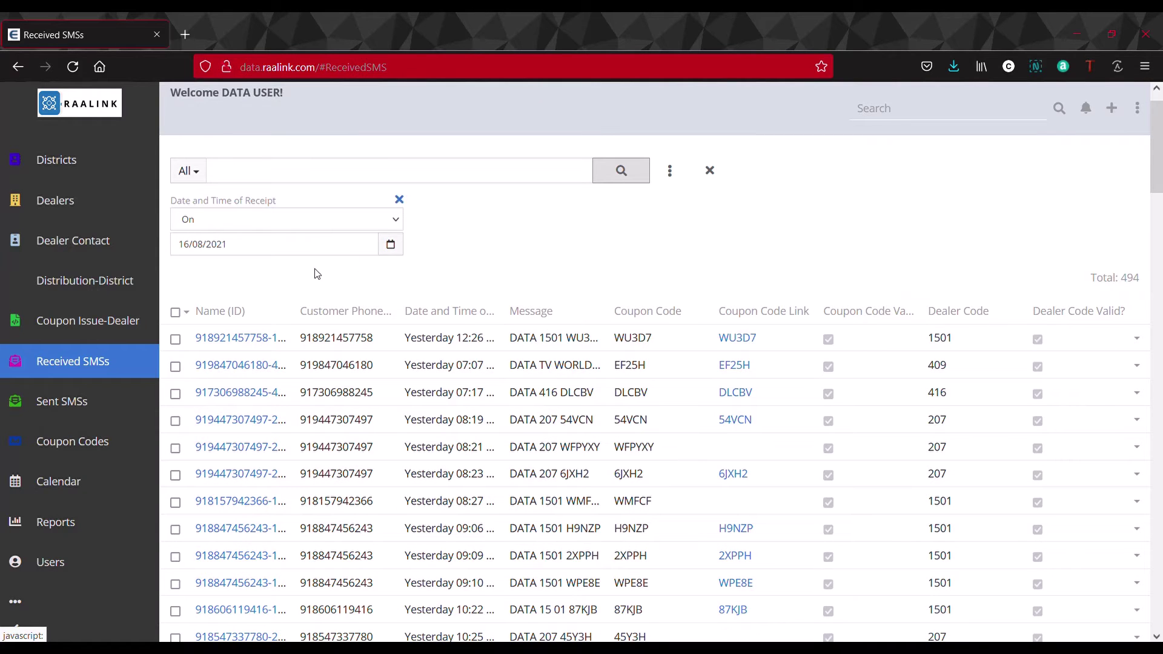
{"action": "left_click", "coordinate": [635, 183]}
Step: Open the WU3D7 received SMS and review its receipt time, message, coupon and dealer code 1501
{"action": "left_click", "coordinate": [256, 343]}
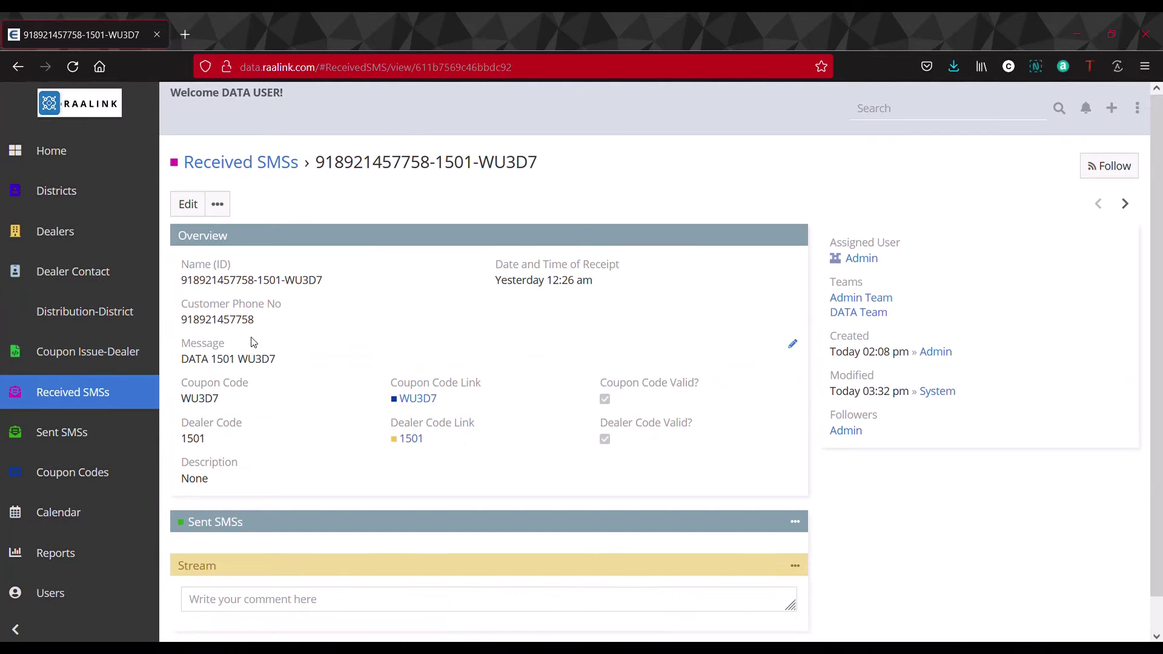
{"action": "triple_click", "coordinate": [248, 284]}
{"action": "triple_click", "coordinate": [530, 280]}
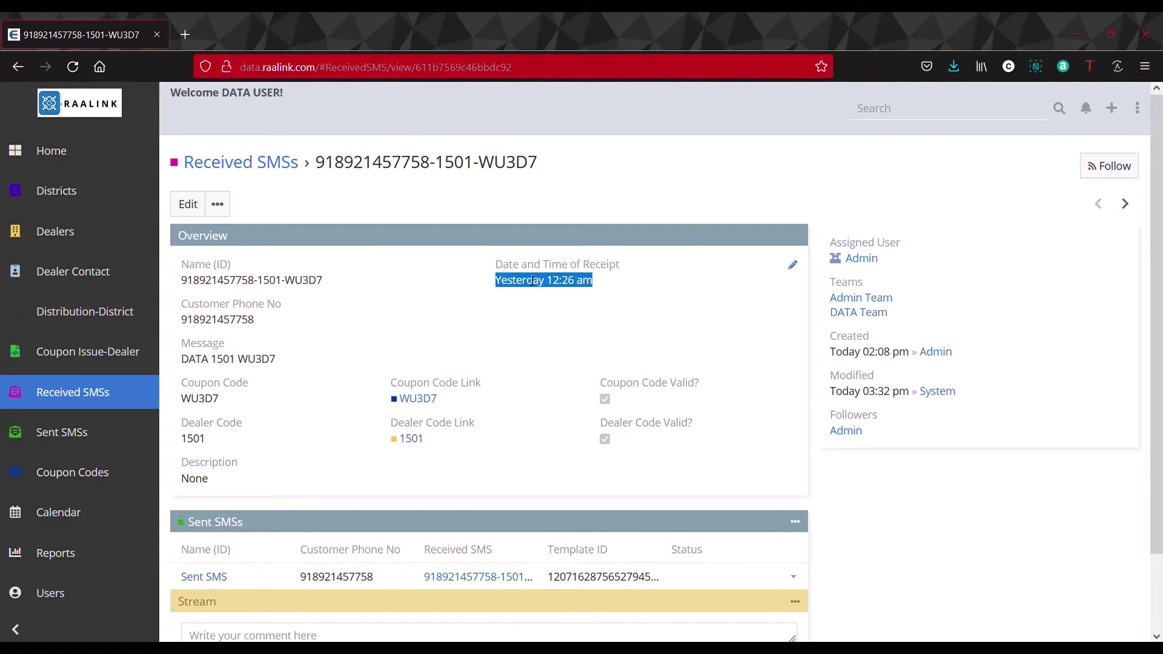
{"action": "triple_click", "coordinate": [235, 320]}
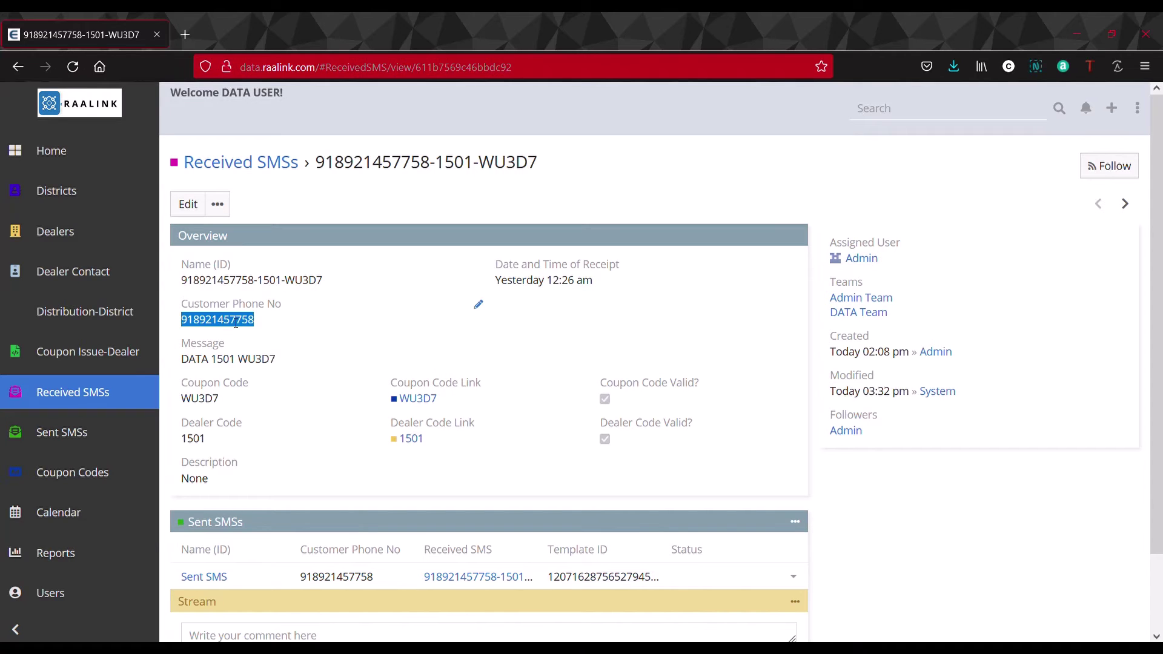
{"action": "triple_click", "coordinate": [224, 359]}
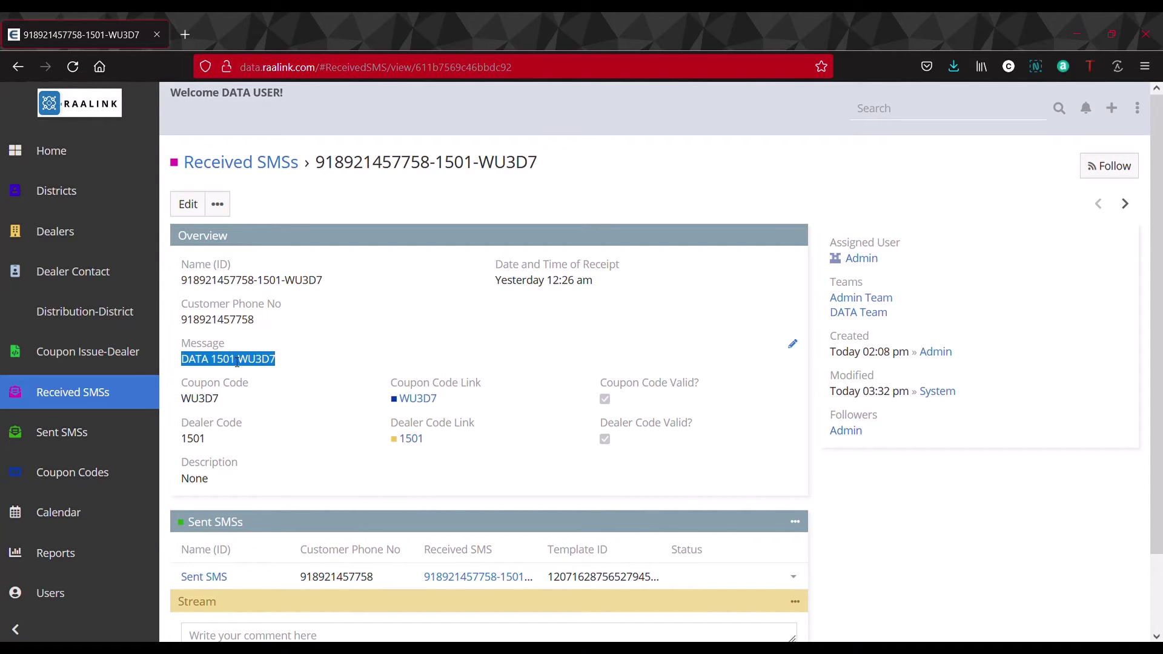
{"action": "triple_click", "coordinate": [212, 399]}
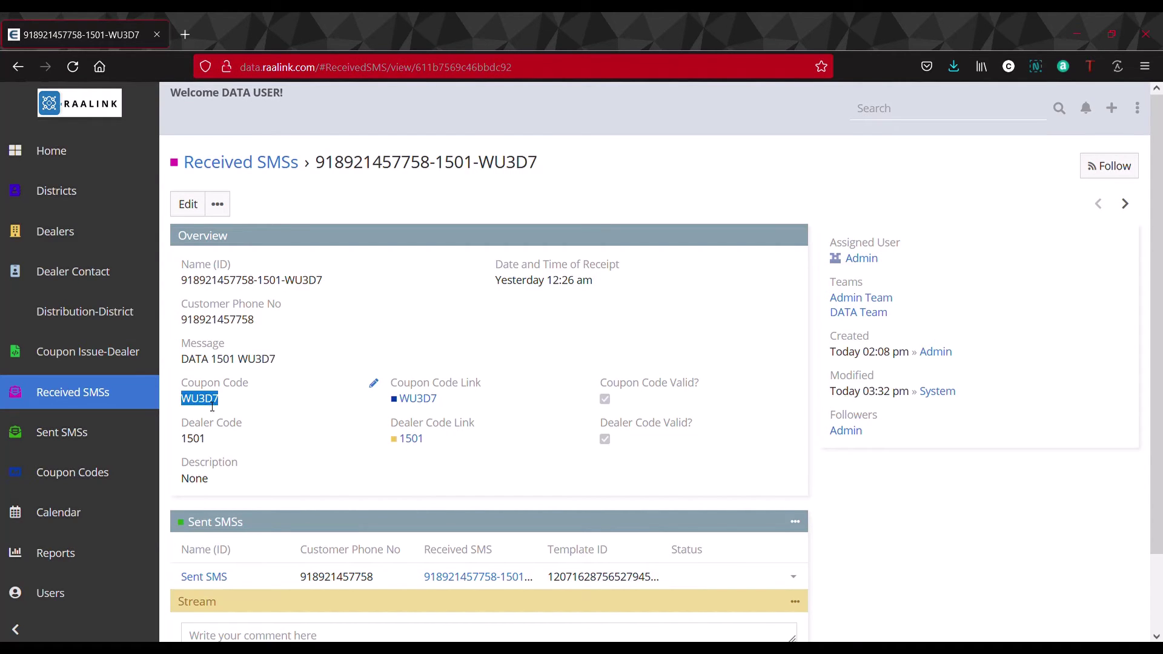
{"action": "left_click", "coordinate": [207, 443]}
{"action": "triple_click", "coordinate": [206, 443]}
{"action": "scroll", "coordinate": [283, 448], "scroll_direction": "down", "scroll_amount": 2}
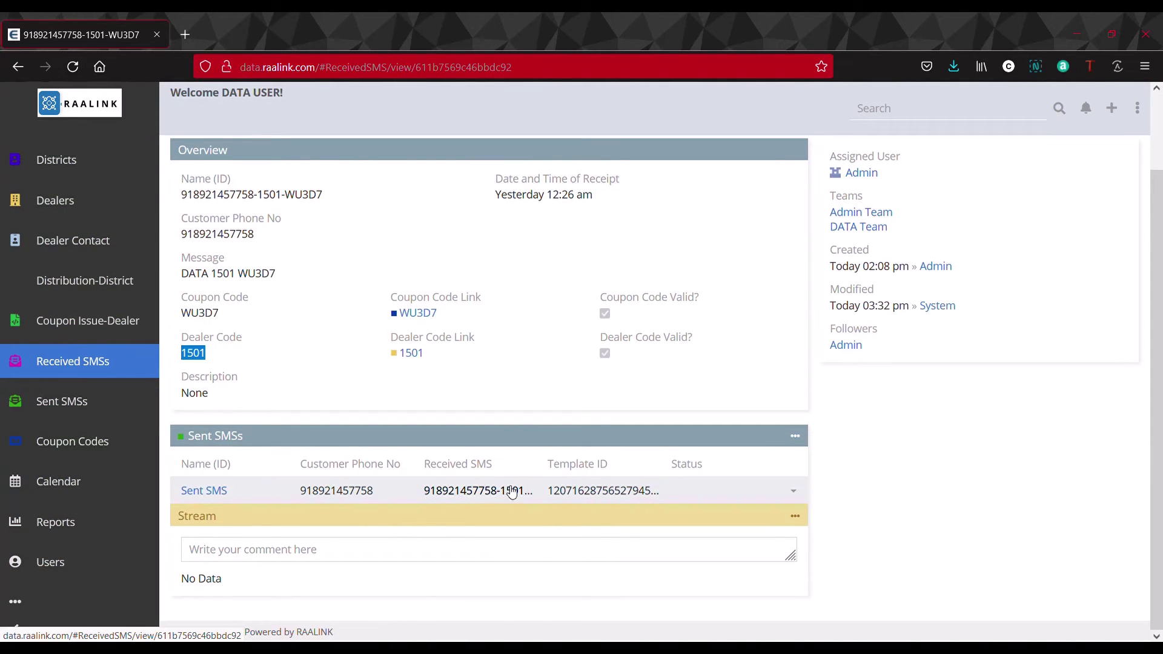
Step: View the linked sent thank-you SMS, return, then open the Sent SMSs list
{"action": "left_click", "coordinate": [201, 493]}
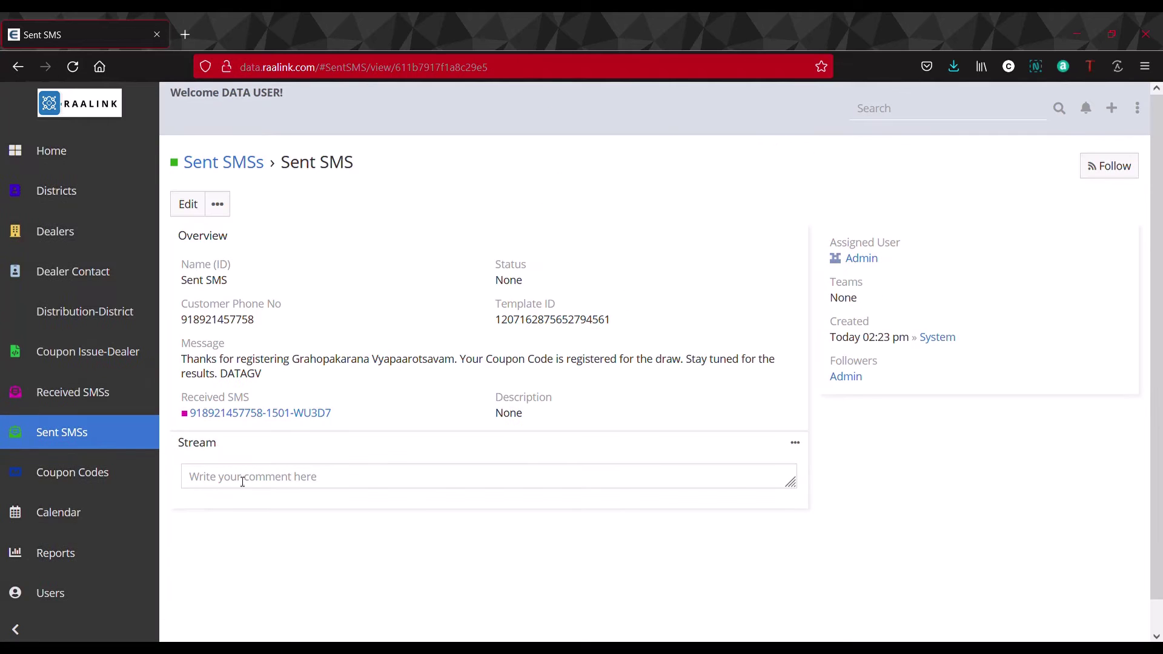
{"action": "triple_click", "coordinate": [312, 362]}
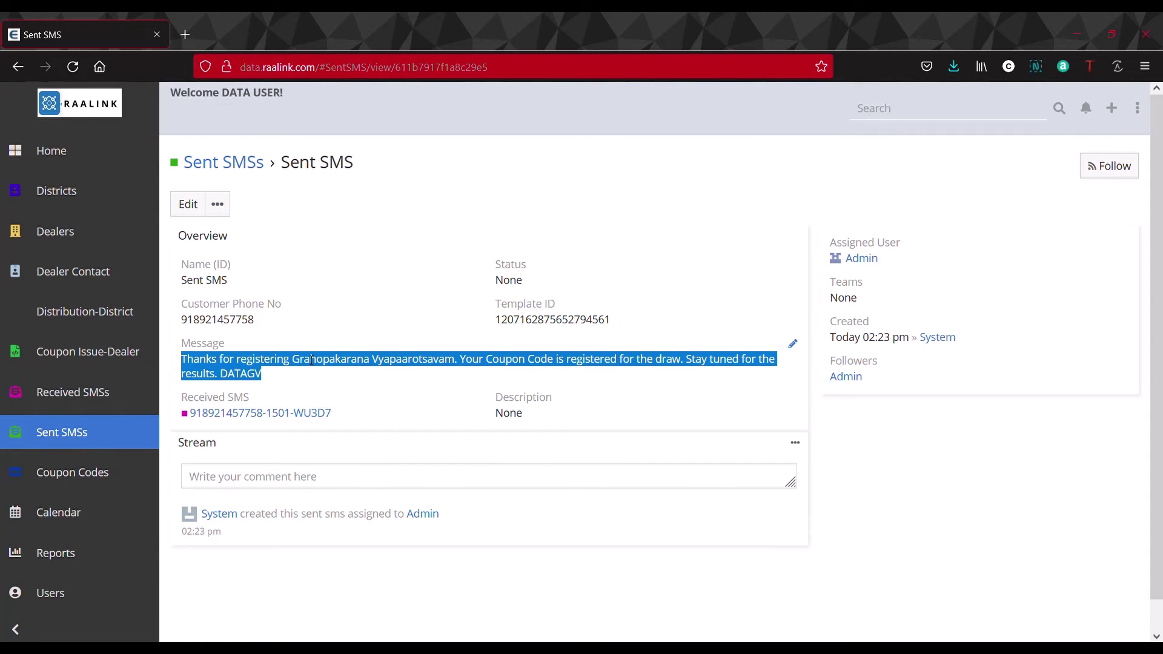
{"action": "left_click", "coordinate": [26, 69]}
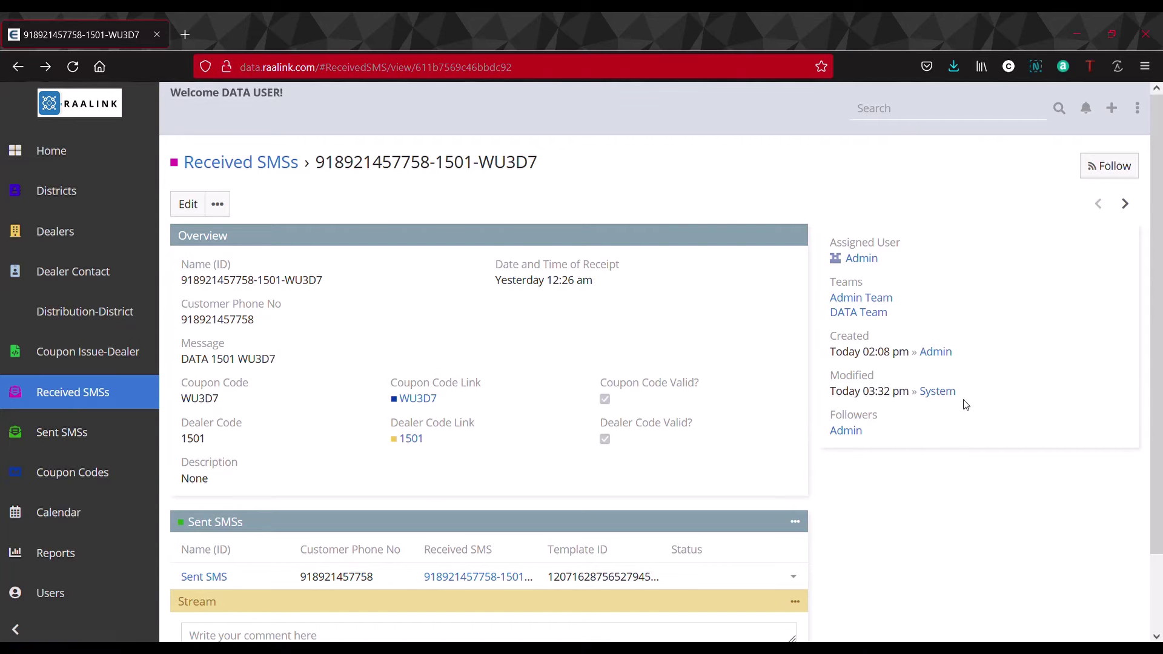
{"action": "scroll", "coordinate": [735, 556], "scroll_direction": "down", "scroll_amount": 2}
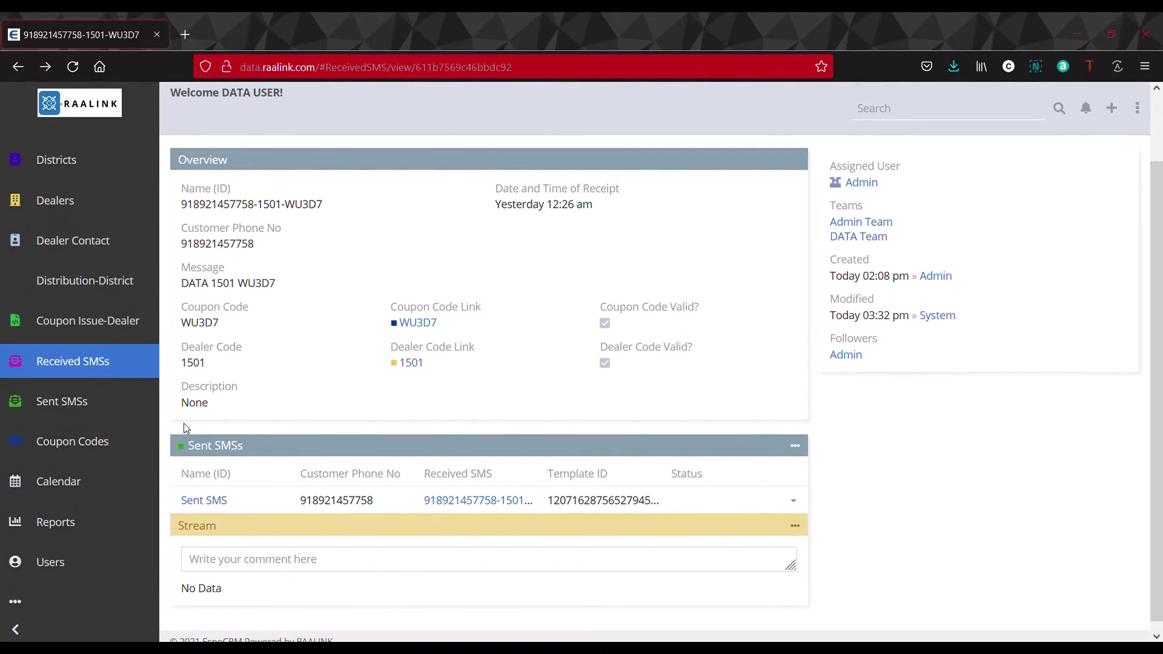
{"action": "left_click", "coordinate": [87, 402]}
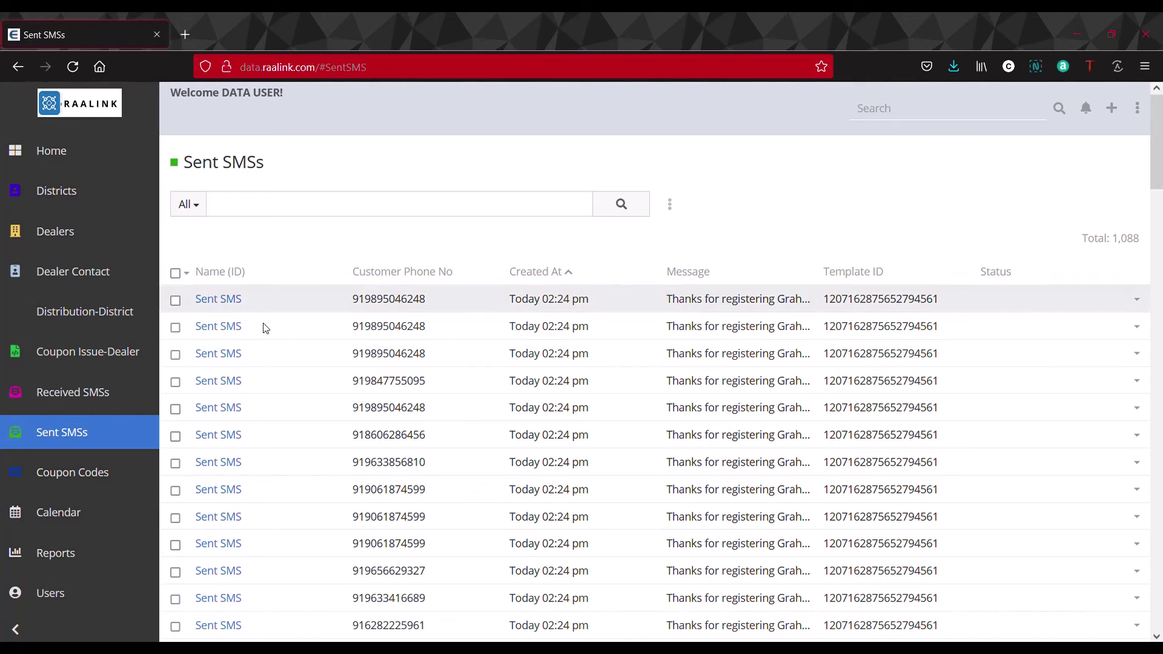
Step: Open Coupon Codes, clear the leftover 9TKNF search and list all 209,379 codes
{"action": "left_click_drag", "start_coordinate": [1159, 172], "coordinate": [1157, 203]}
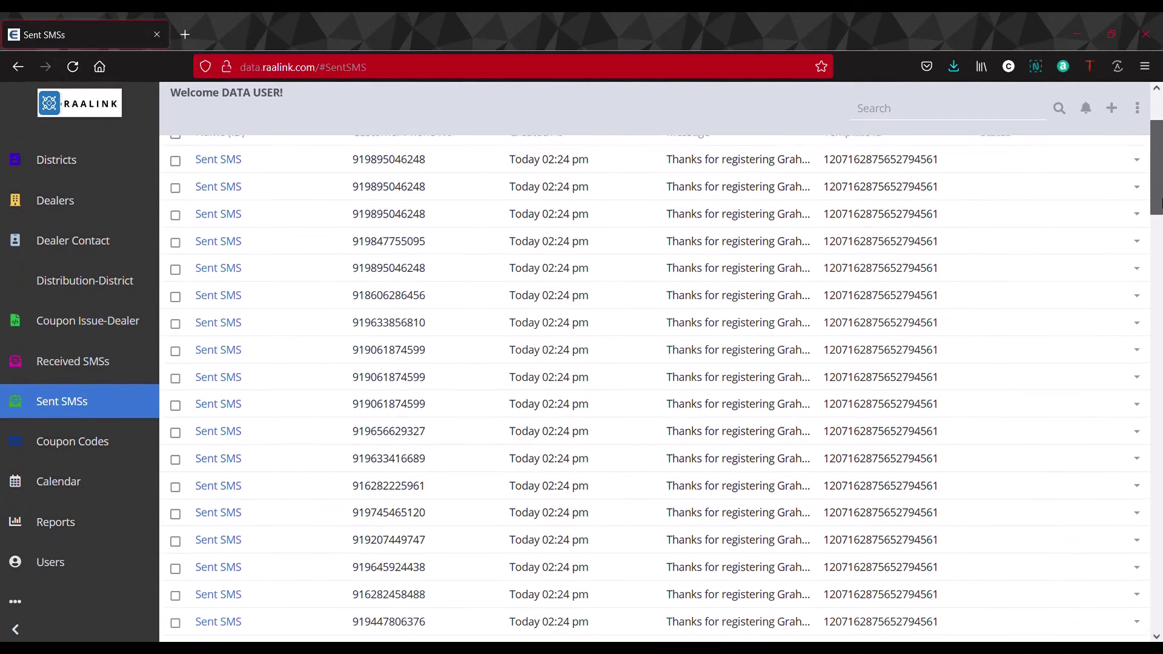
{"action": "scroll", "coordinate": [1159, 203], "scroll_direction": "down", "scroll_amount": 2}
{"action": "scroll", "coordinate": [606, 394], "scroll_direction": "up", "scroll_amount": 5}
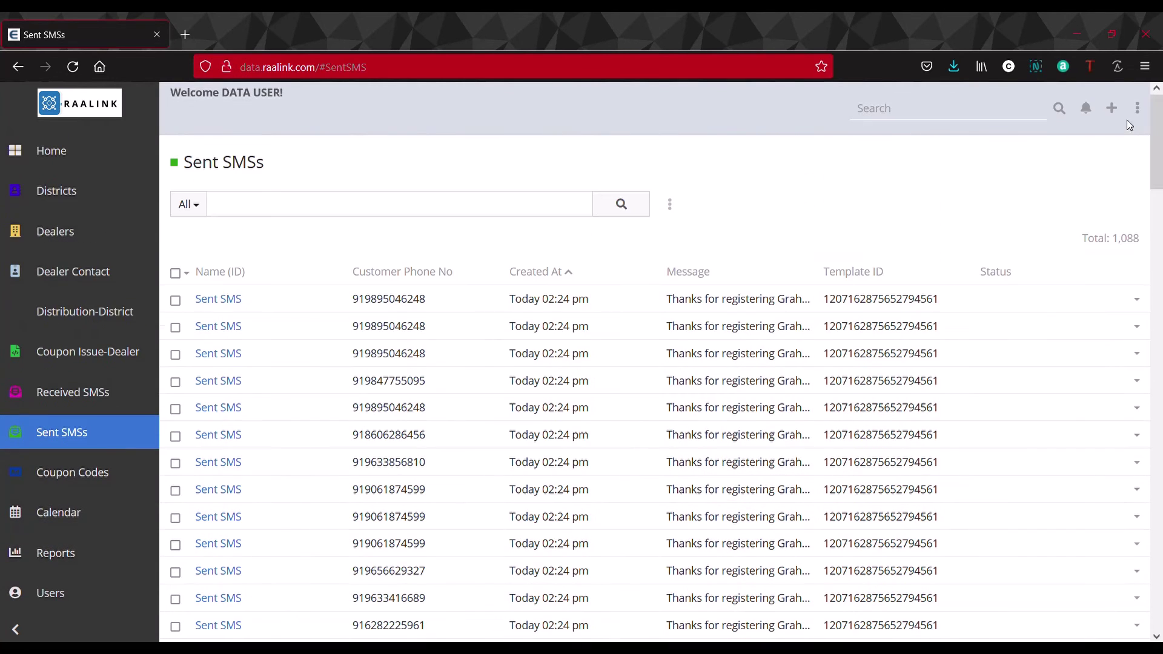
{"action": "left_click", "coordinate": [84, 471]}
{"action": "double_click", "coordinate": [262, 208]}
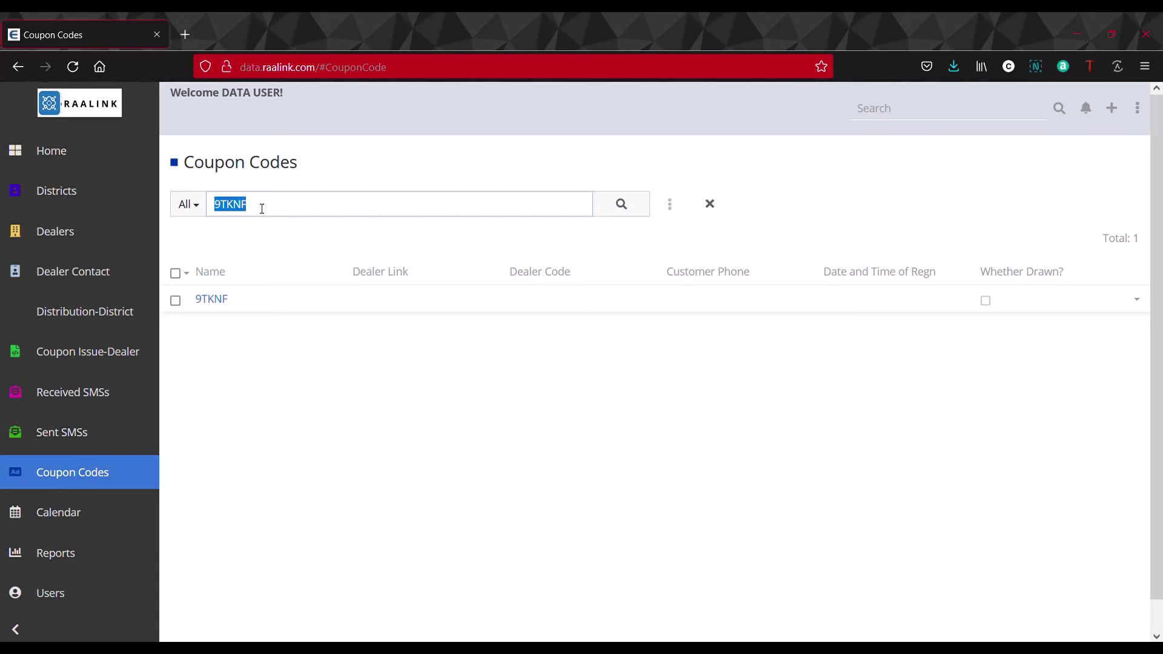
{"action": "key", "text": "BackSpace"}
{"action": "left_click", "coordinate": [632, 212]}
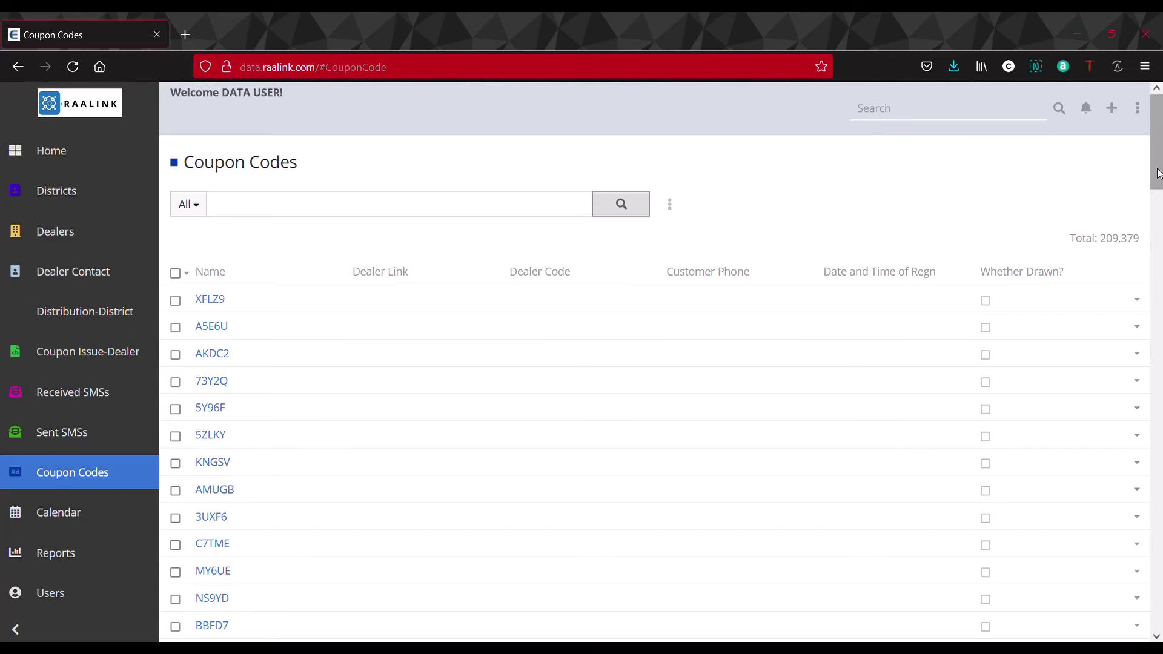
{"action": "left_click_drag", "start_coordinate": [1156, 176], "coordinate": [1115, 169]}
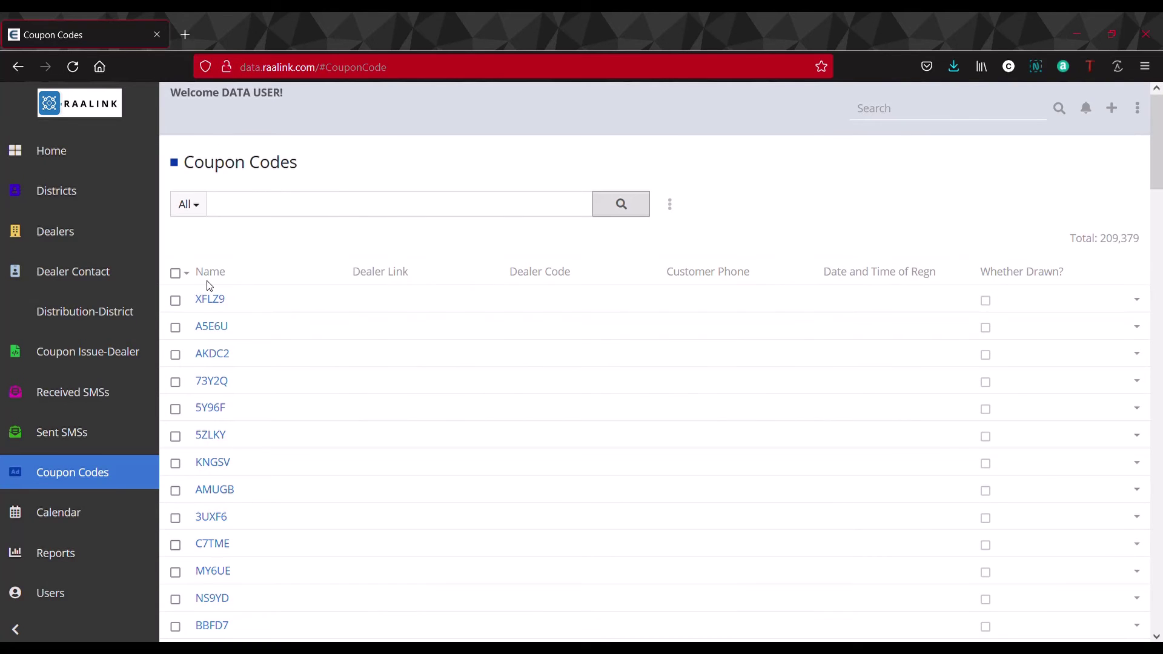
{"action": "left_click", "coordinate": [82, 394]}
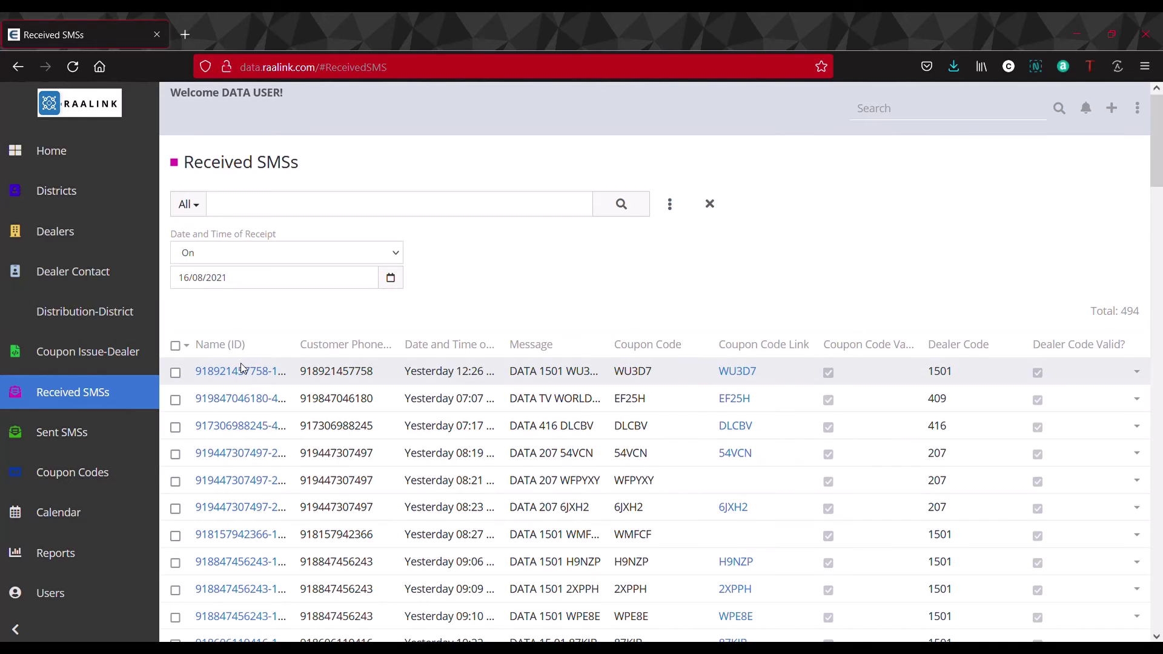
{"action": "left_click", "coordinate": [241, 376]}
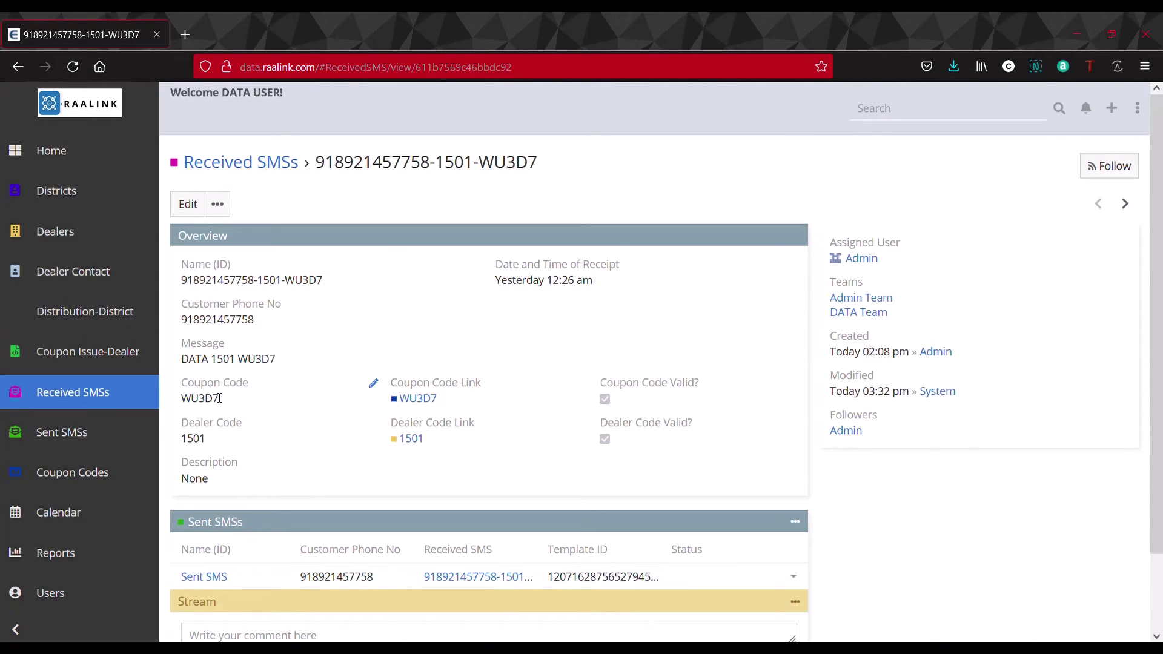
{"action": "double_click", "coordinate": [194, 402]}
{"action": "key", "text": "ctrl+c"}
{"action": "left_click", "coordinate": [76, 485]}
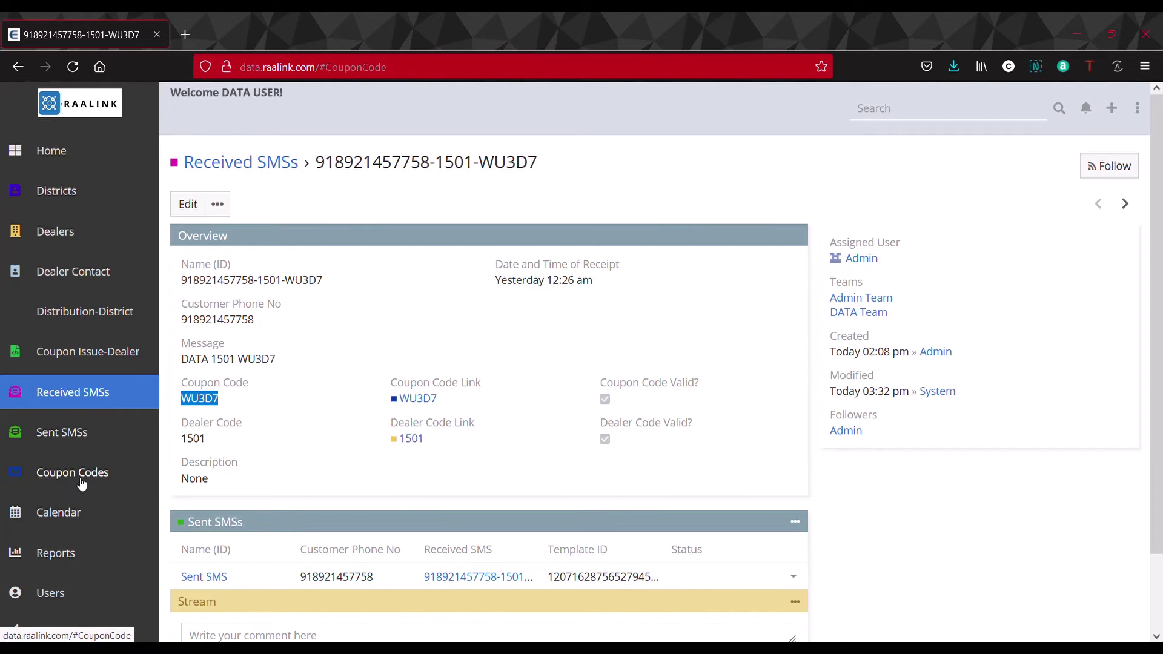
{"action": "left_click", "coordinate": [285, 213]}
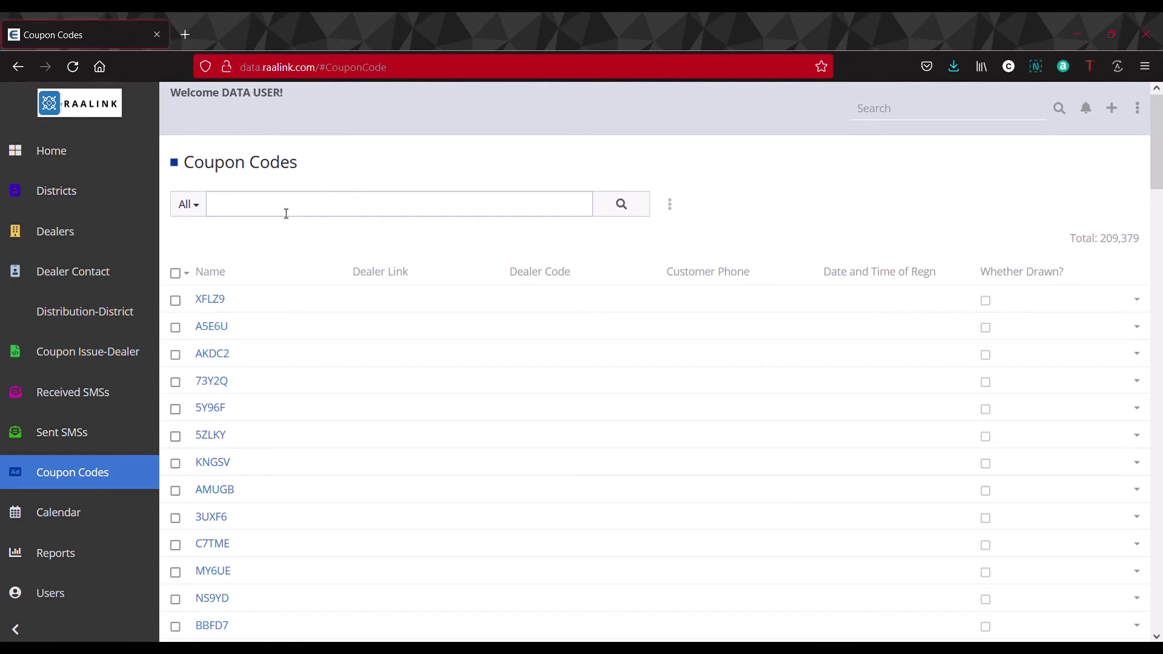
{"action": "key", "text": "ctrl+v"}
Step: Search Coupon Codes for WU3D7 and open its coupon code record
{"action": "left_click", "coordinate": [621, 203]}
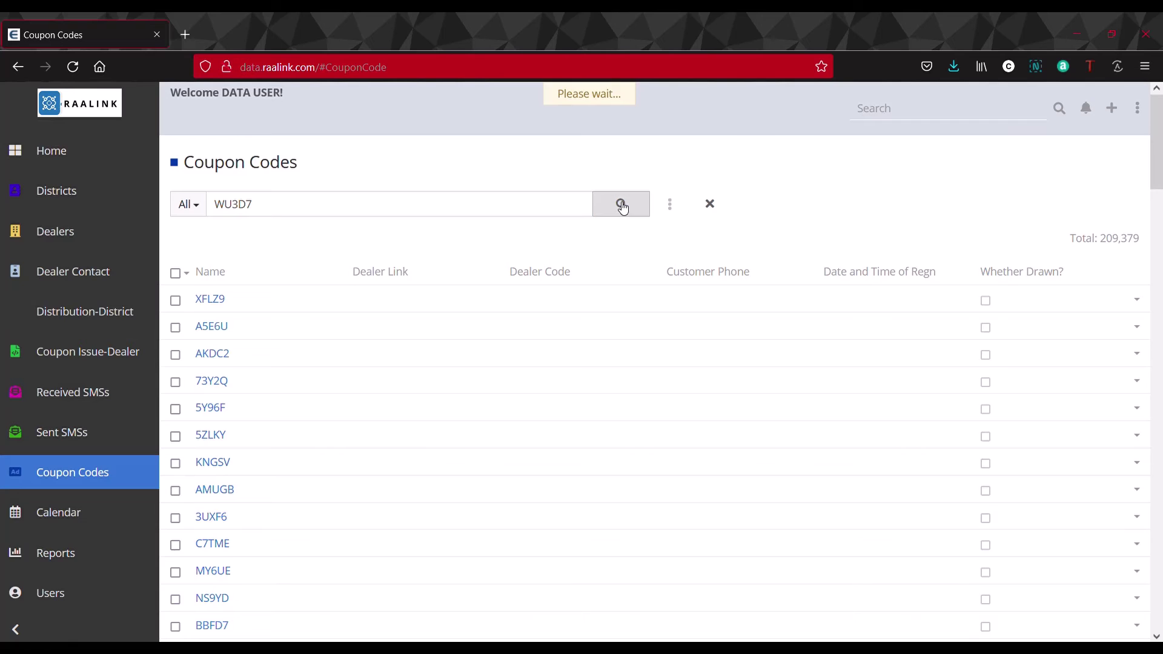
{"action": "left_click", "coordinate": [215, 300]}
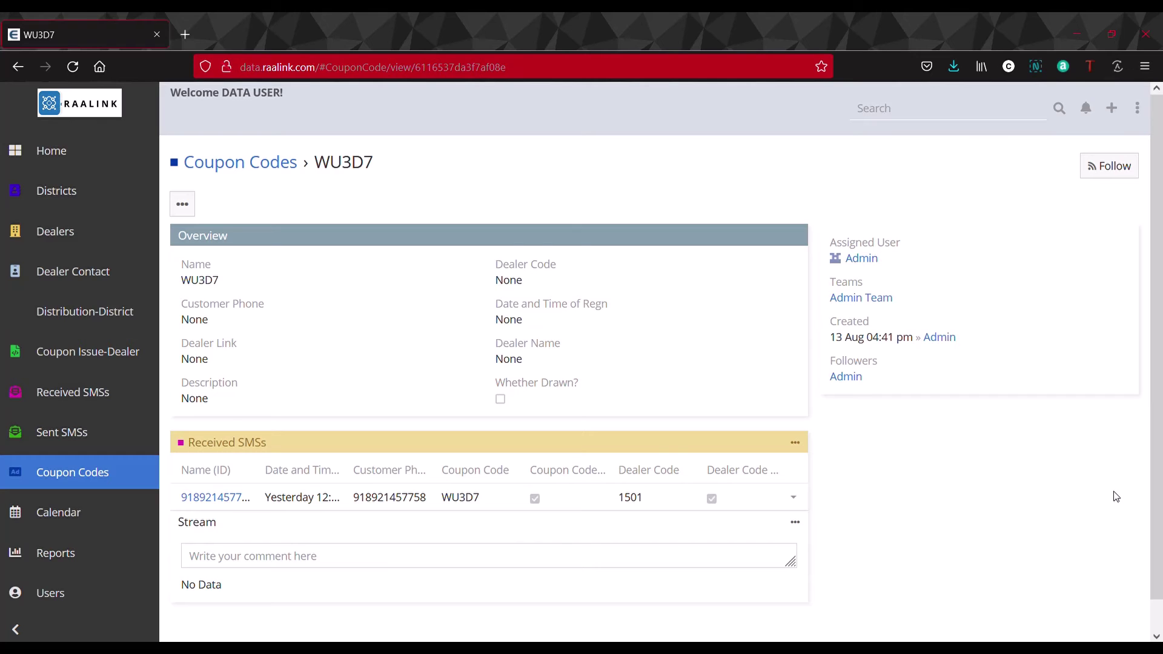
{"action": "left_click", "coordinate": [72, 159]}
Step: Open the Kollam district record and start a new Distribution Districts entry
{"action": "left_click", "coordinate": [73, 191]}
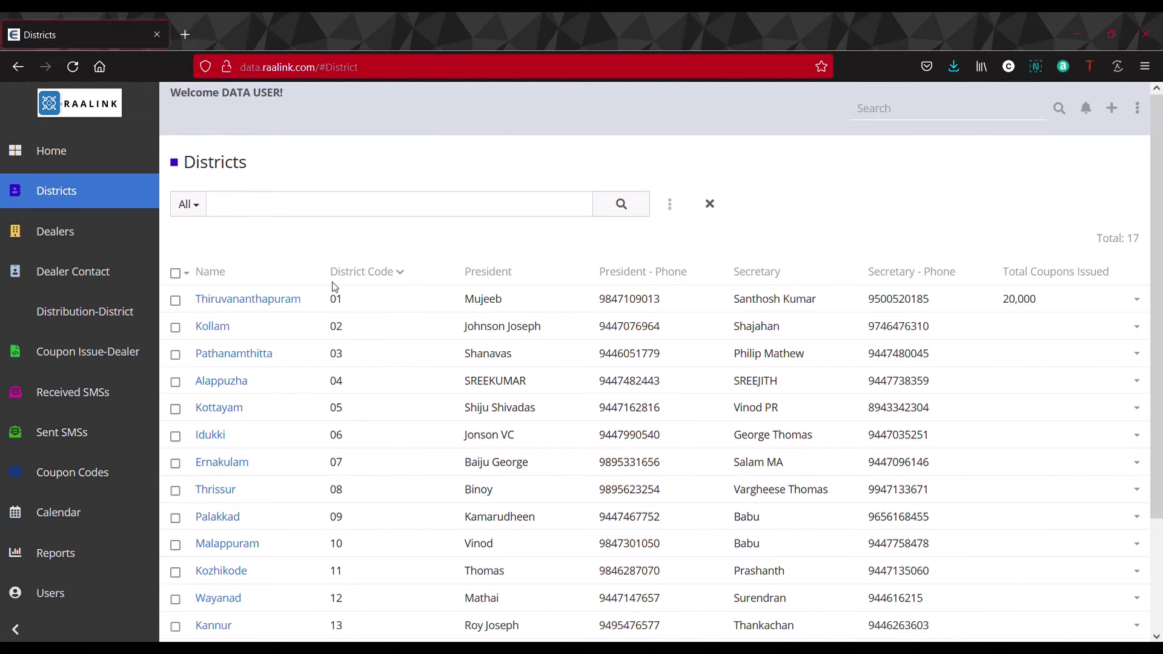
{"action": "left_click", "coordinate": [217, 327]}
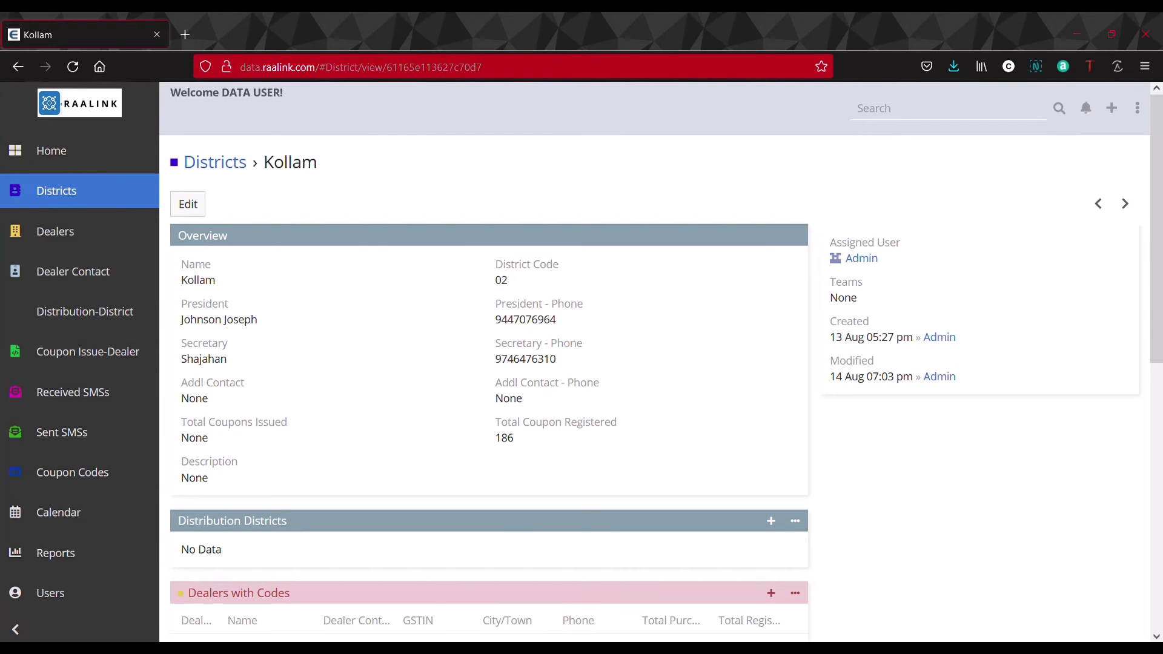
{"action": "left_click", "coordinate": [771, 522]}
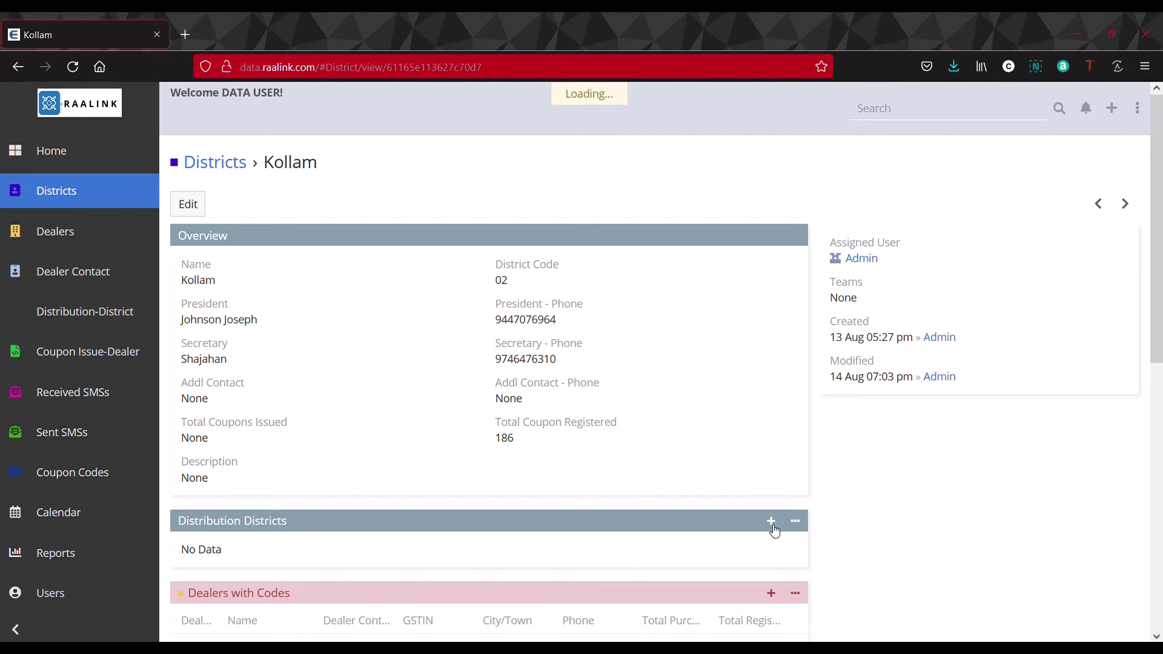
Step: Save a Kollam distribution entry dated 06/08/2021 with 10,000 issued and a dealer contact, then open it
{"action": "left_click", "coordinate": [594, 267]}
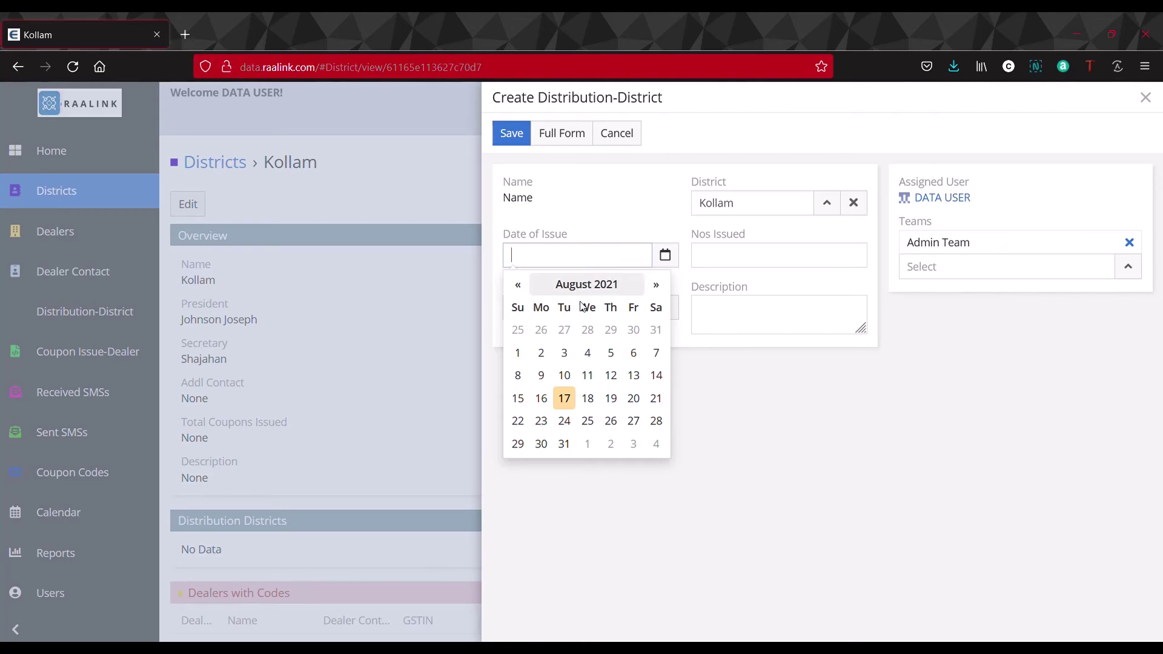
{"action": "left_click", "coordinate": [632, 353]}
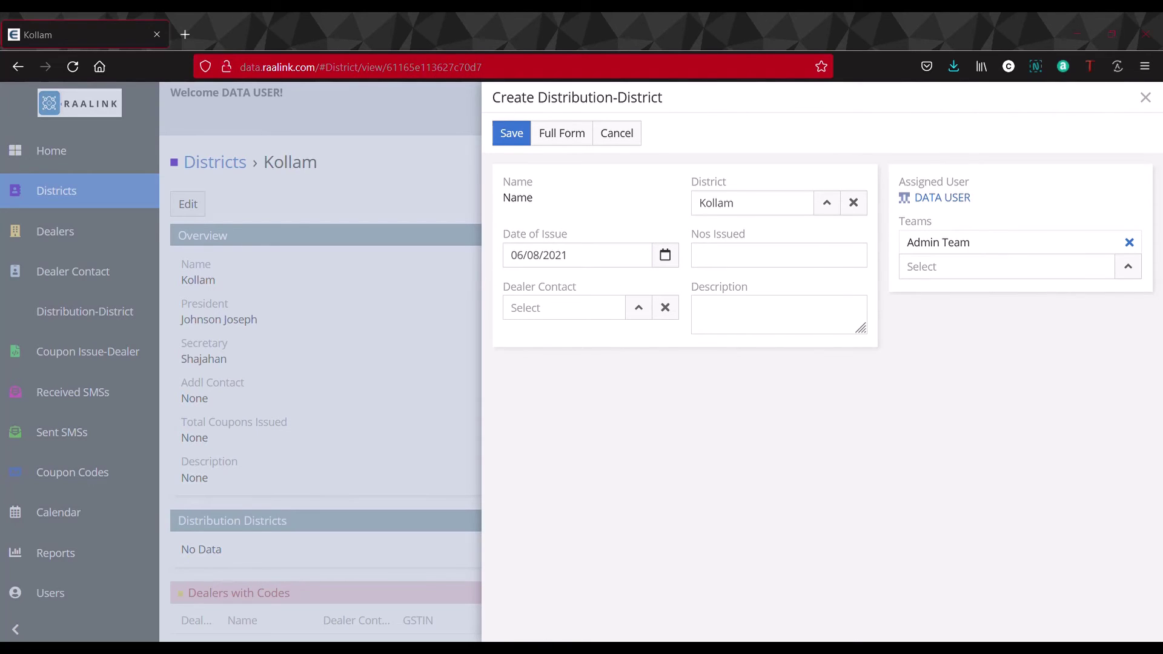
{"action": "left_click", "coordinate": [728, 261]}
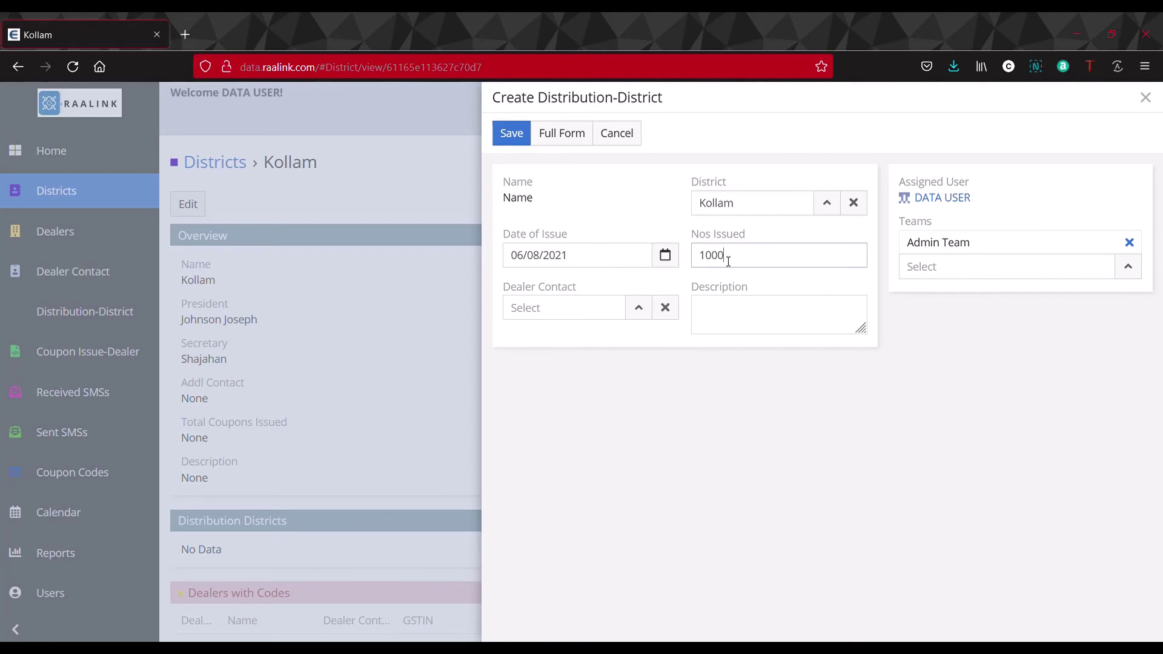
{"action": "key", "text": "Tab"}
{"action": "type", "text": "joh"}
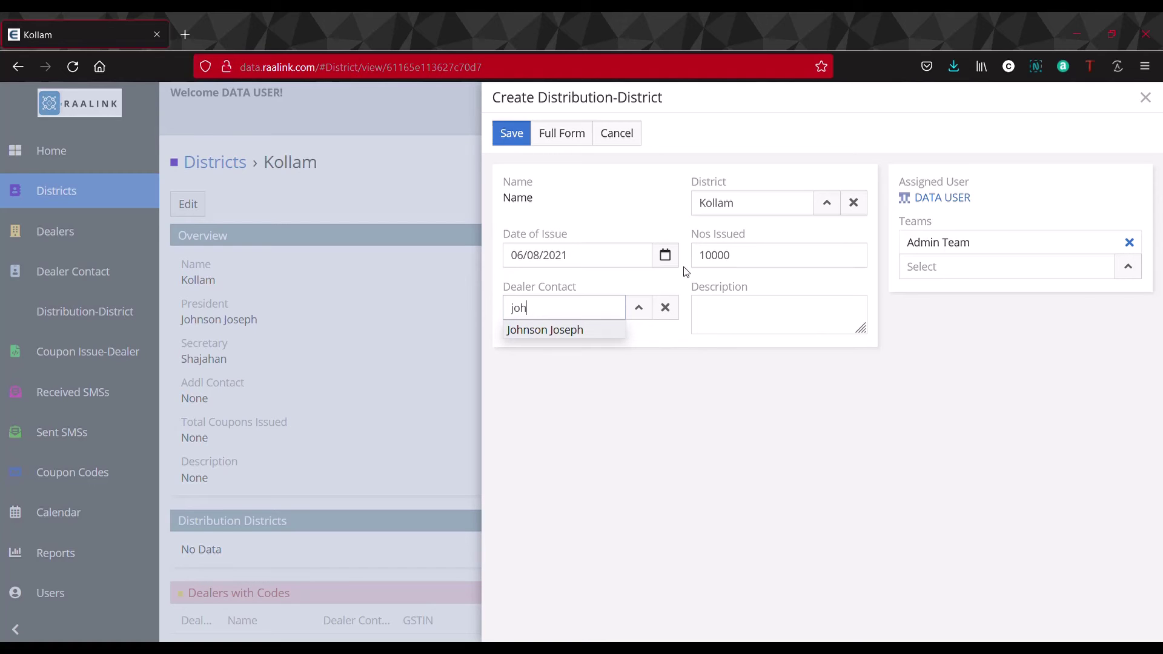
{"action": "left_click", "coordinate": [564, 333]}
{"action": "left_click", "coordinate": [511, 134]}
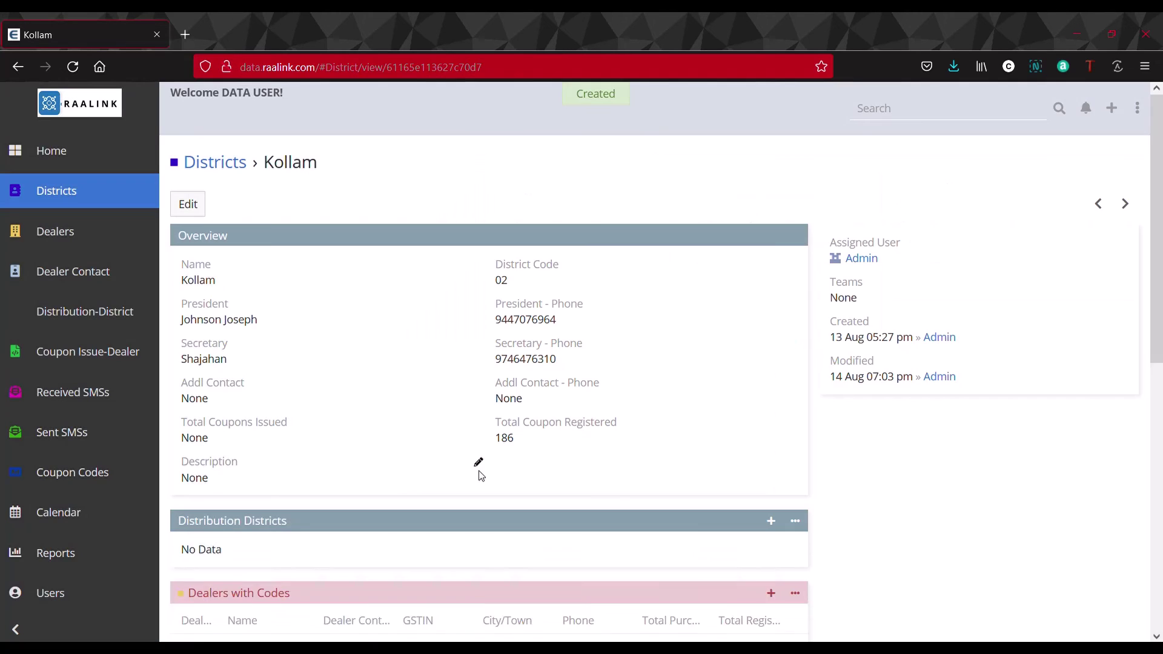
{"action": "left_click", "coordinate": [196, 575]}
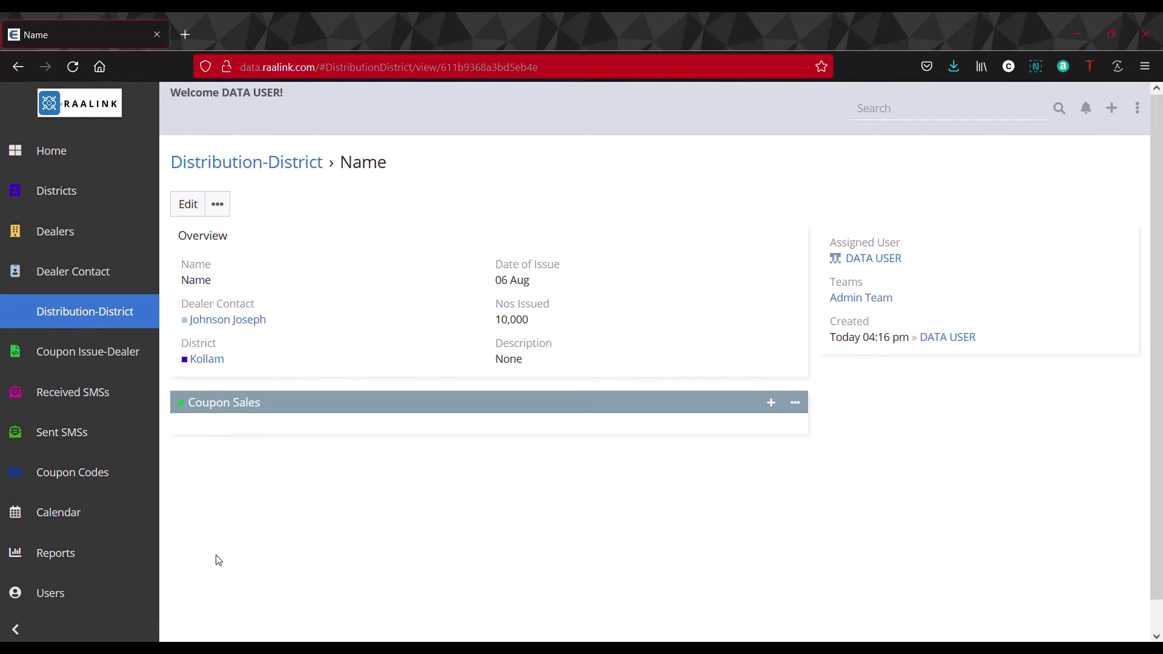
Step: View the entry's dealer contact, then return to the Kollam district page showing 10,000 issued
{"action": "left_click", "coordinate": [245, 320]}
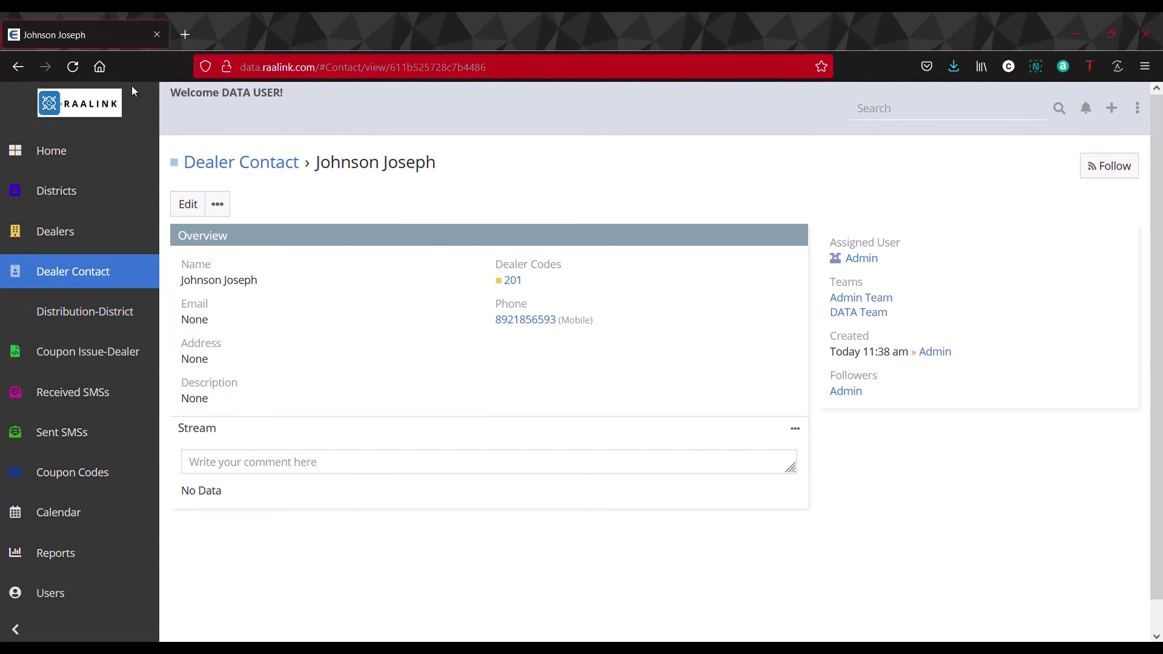
{"action": "left_click", "coordinate": [25, 75]}
{"action": "left_click", "coordinate": [26, 75]}
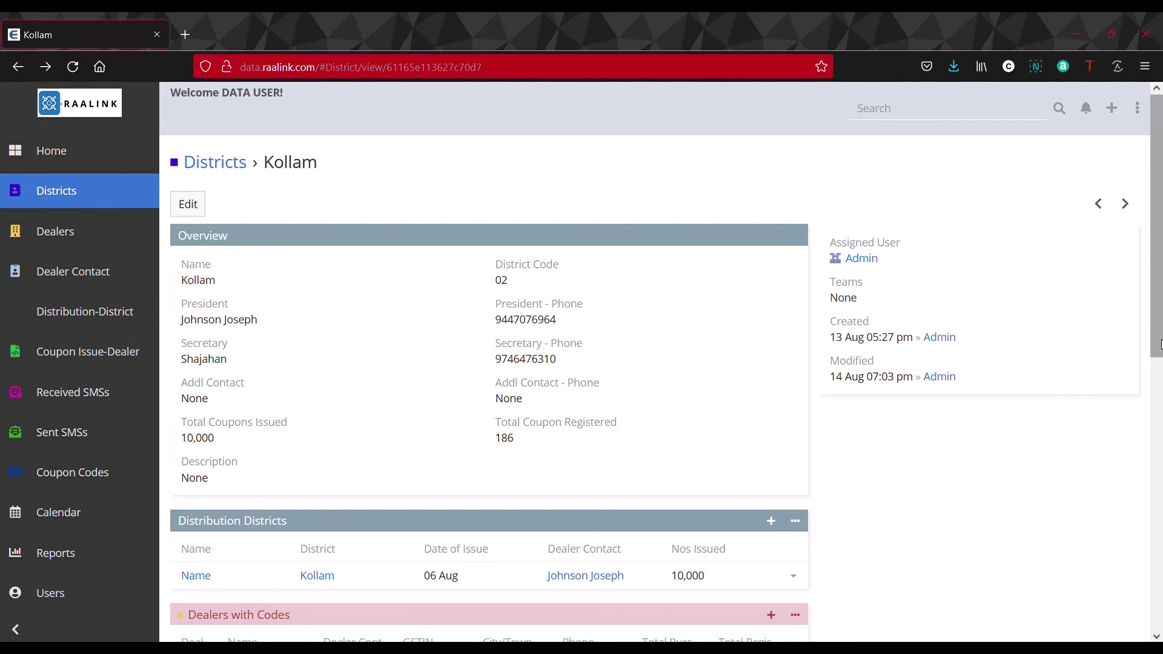
{"action": "scroll", "coordinate": [842, 545], "scroll_direction": "down", "scroll_amount": 3}
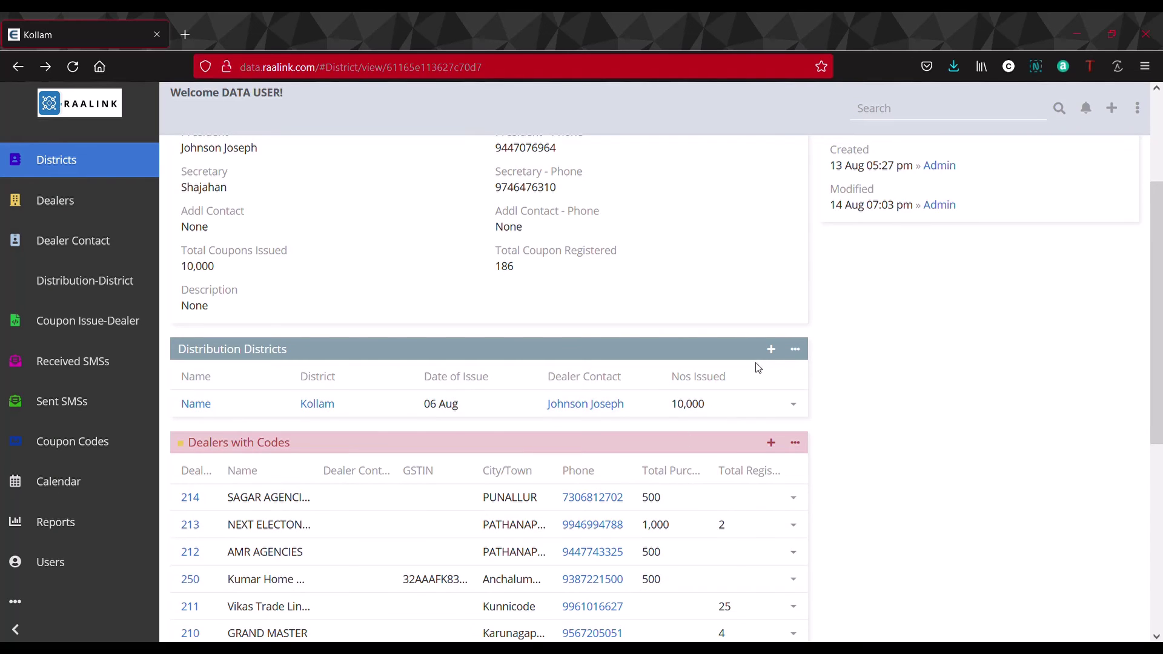
{"action": "left_click", "coordinate": [771, 350]}
Step: Save a second Kollam entry dated 07/08/2021 with 1,800 issued and the matching dealer contact
{"action": "left_click", "coordinate": [612, 265]}
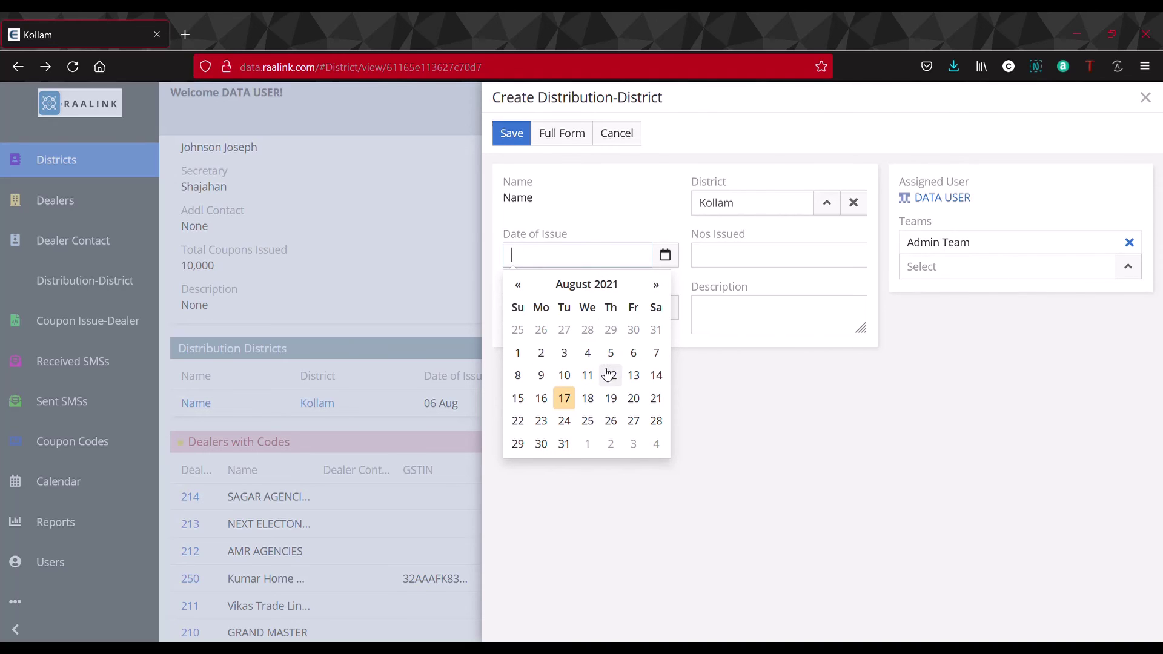
{"action": "left_click", "coordinate": [656, 352]}
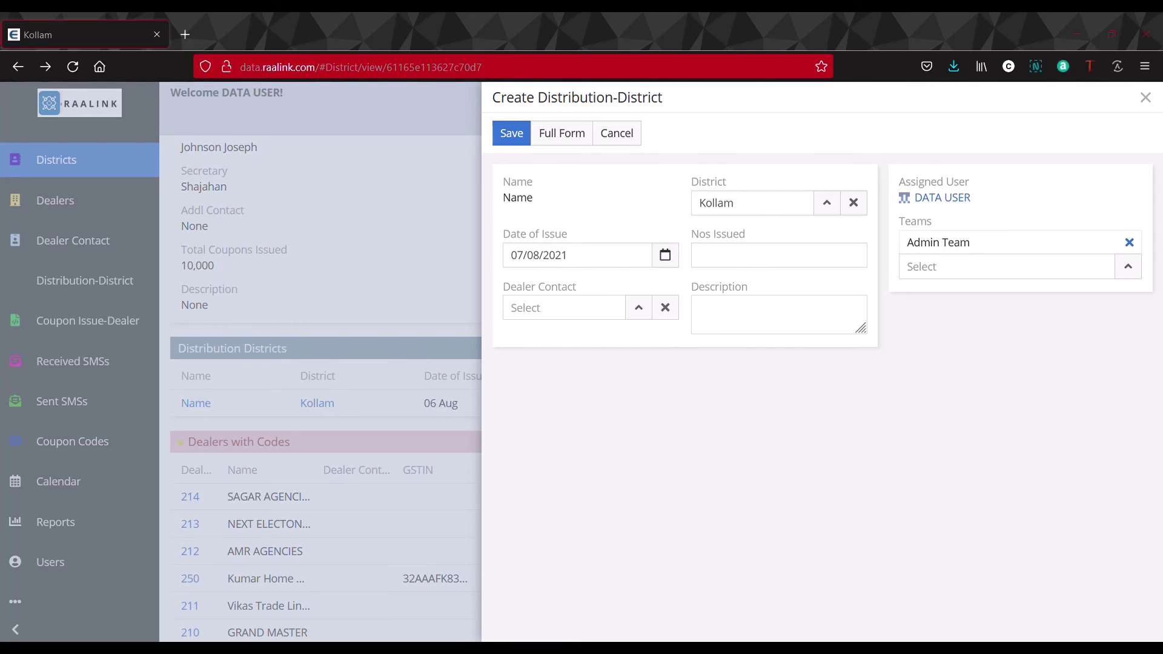
{"action": "left_click", "coordinate": [735, 262]}
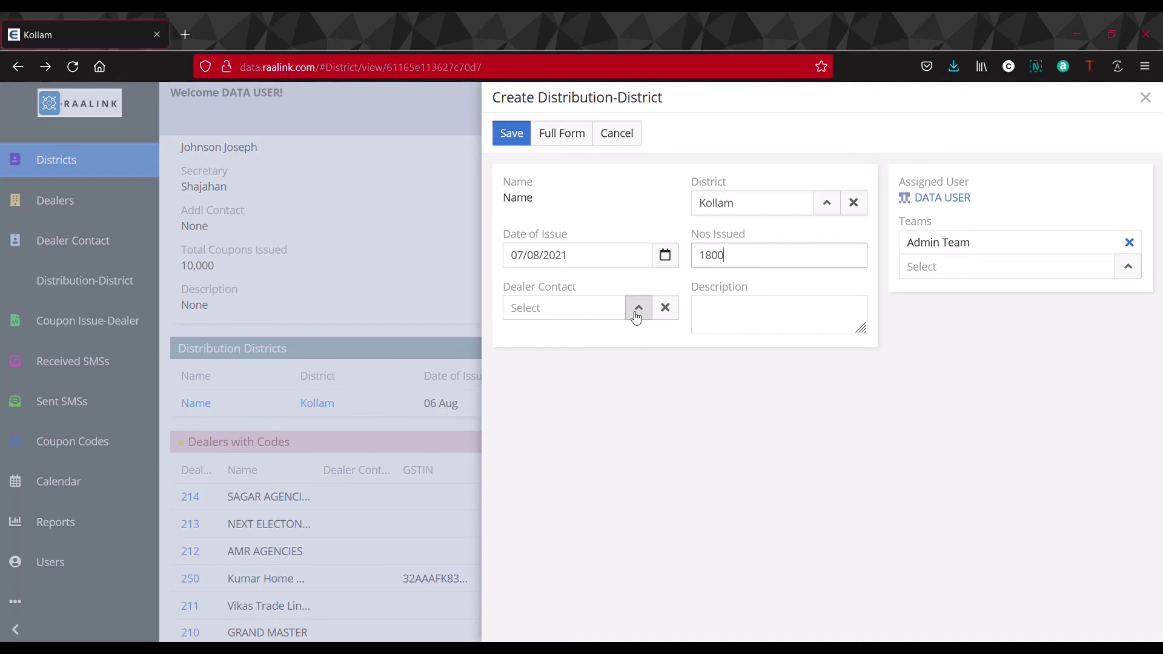
{"action": "left_click", "coordinate": [594, 312]}
{"action": "type", "text": "raja"}
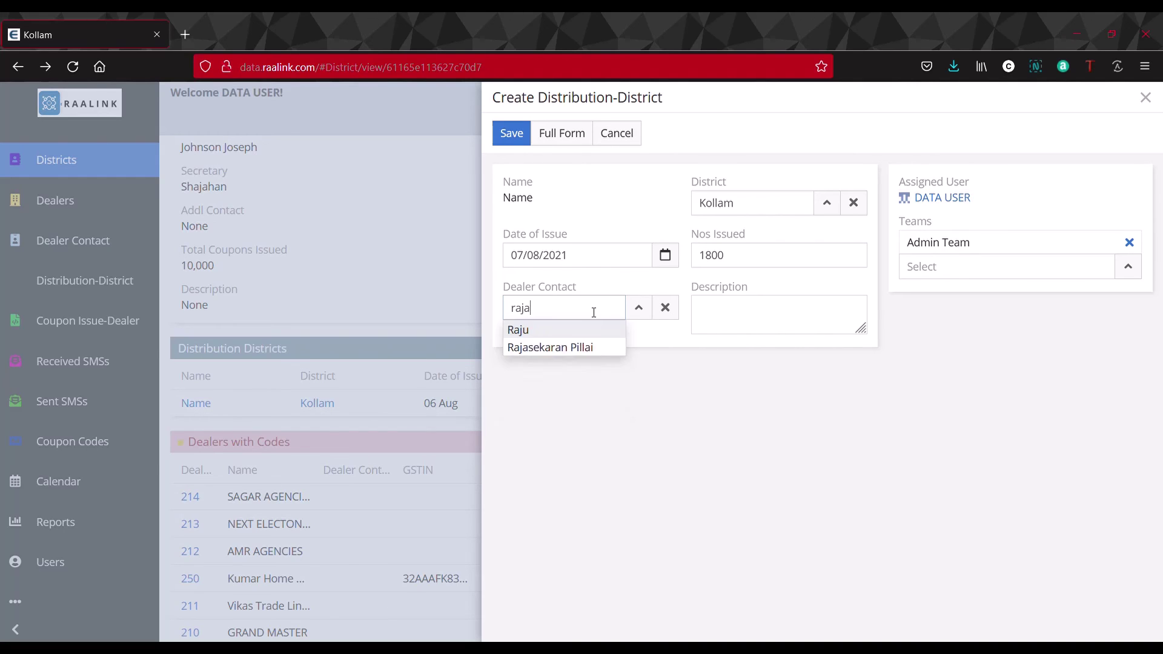
{"action": "left_click", "coordinate": [588, 327]}
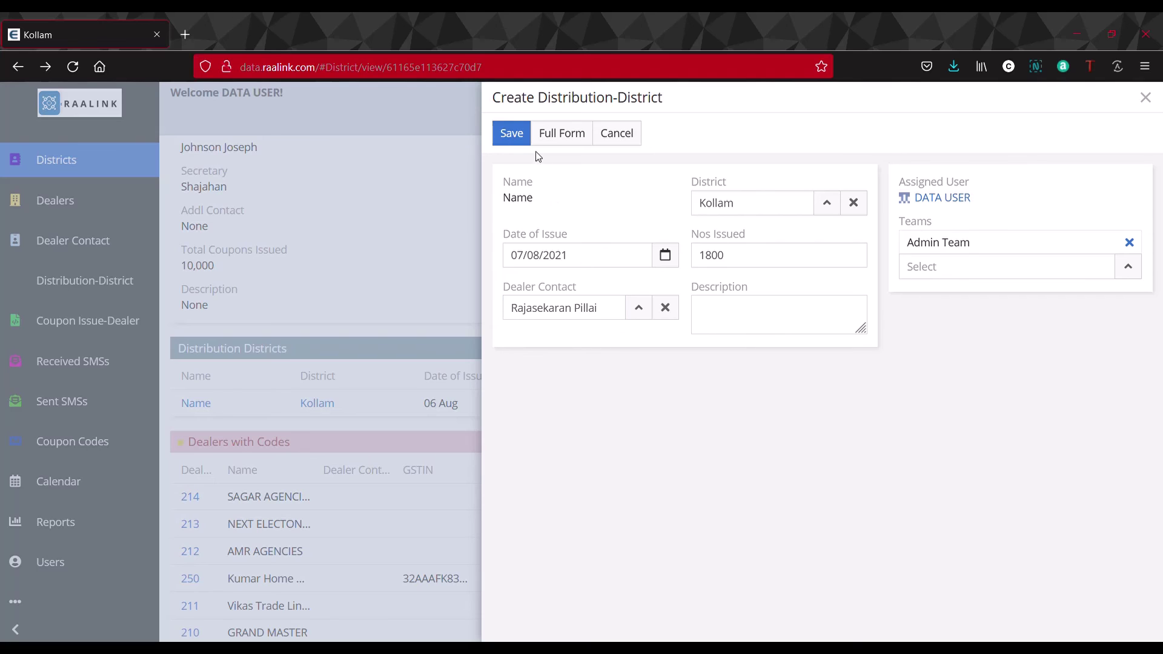
{"action": "left_click", "coordinate": [513, 135]}
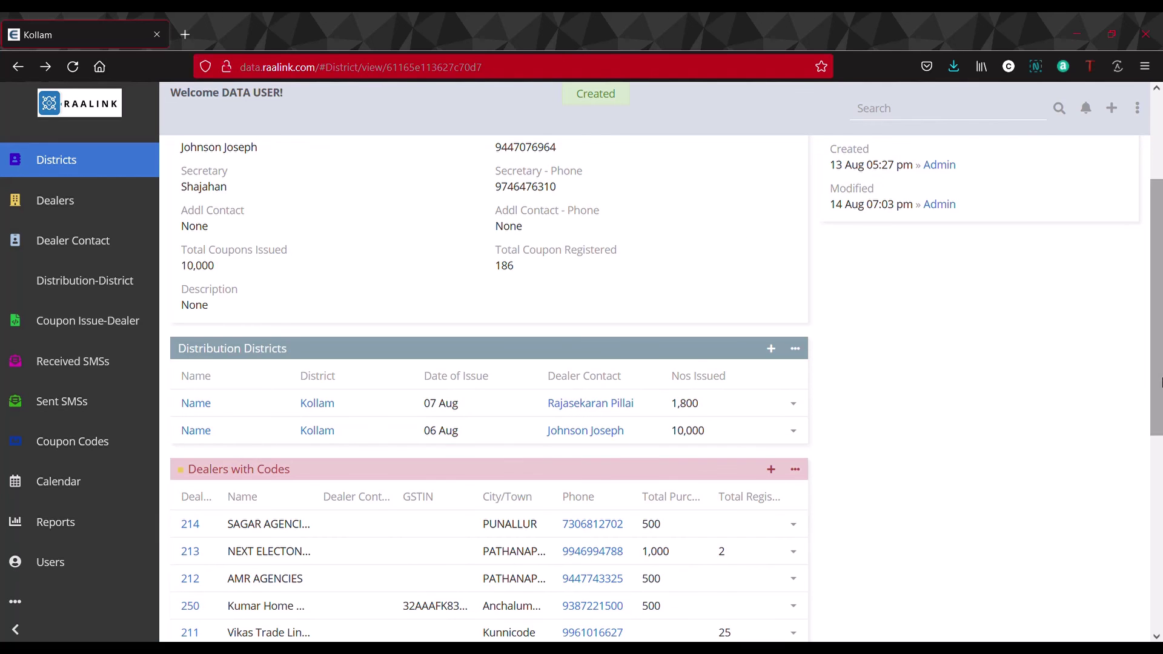
{"action": "scroll", "coordinate": [1121, 333], "scroll_direction": "up", "scroll_amount": 2}
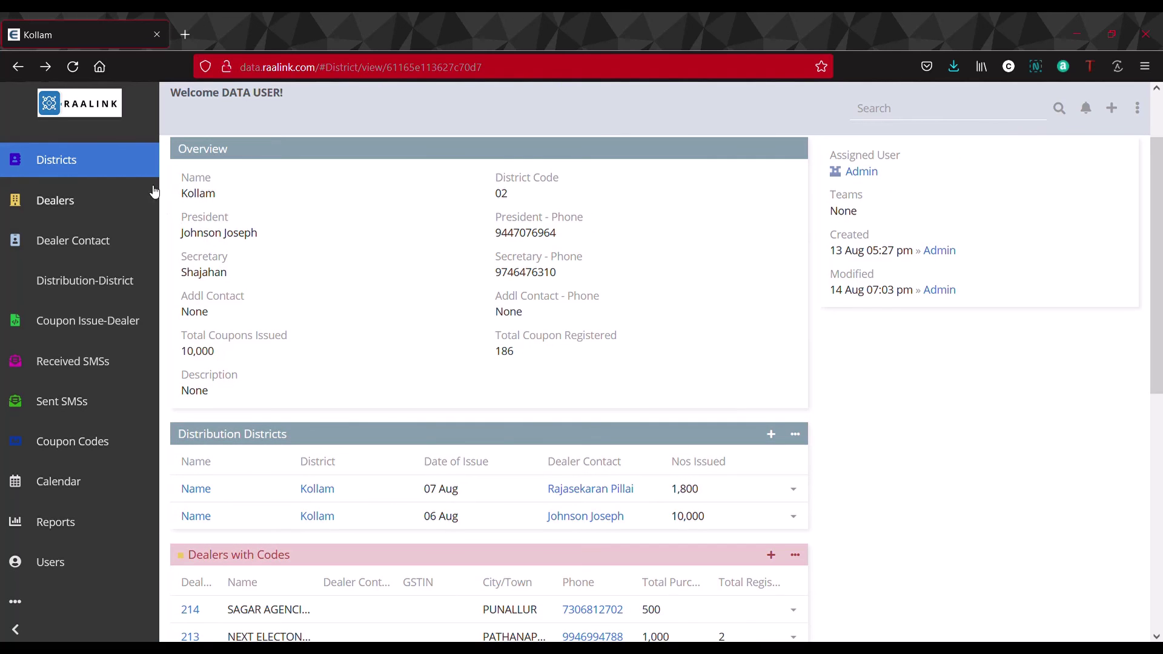
Step: Reload the Kollam district page to confirm Total Coupons Issued reads 11,800
{"action": "left_click", "coordinate": [73, 66]}
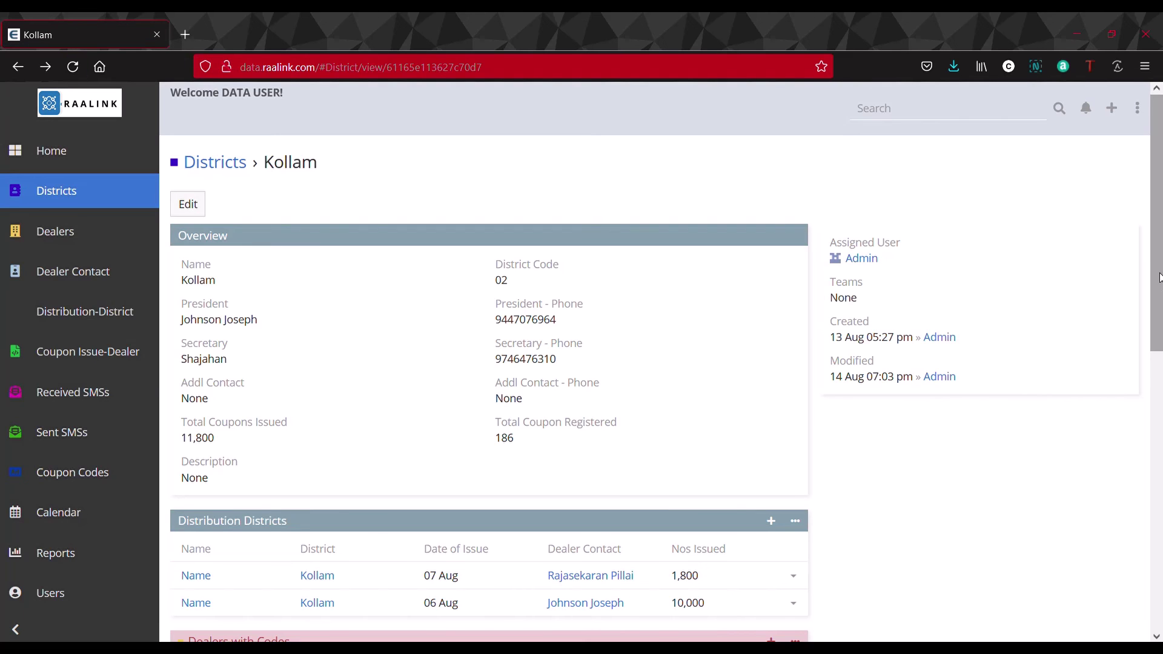
{"action": "scroll", "coordinate": [818, 363], "scroll_direction": "down", "scroll_amount": 4}
{"action": "scroll", "coordinate": [851, 399], "scroll_direction": "up", "scroll_amount": 2}
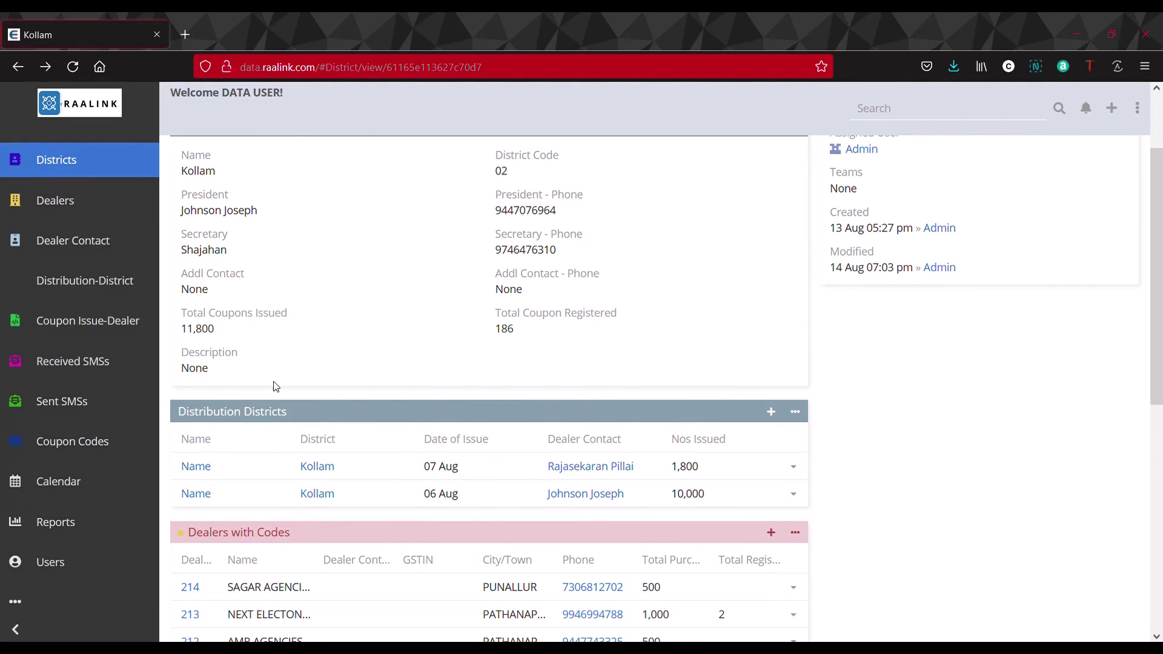
{"action": "scroll", "coordinate": [1151, 409], "scroll_direction": "down", "scroll_amount": 4}
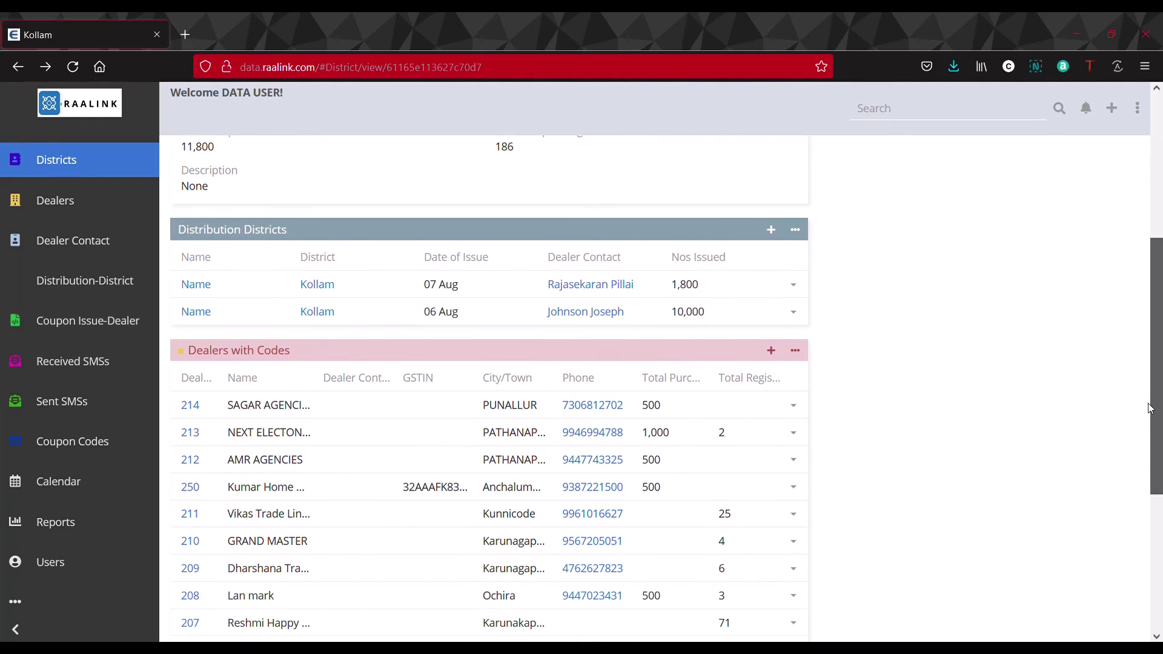
{"action": "scroll", "coordinate": [1151, 300], "scroll_direction": "up", "scroll_amount": 1}
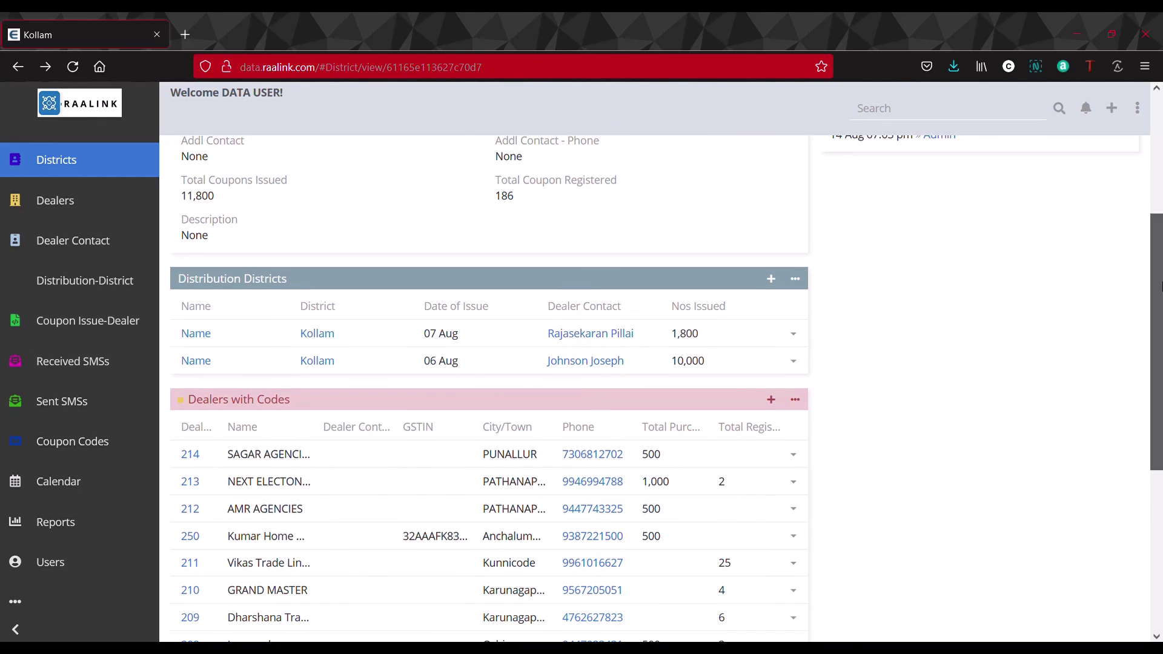
{"action": "scroll", "coordinate": [1160, 285], "scroll_direction": "up", "scroll_amount": 4}
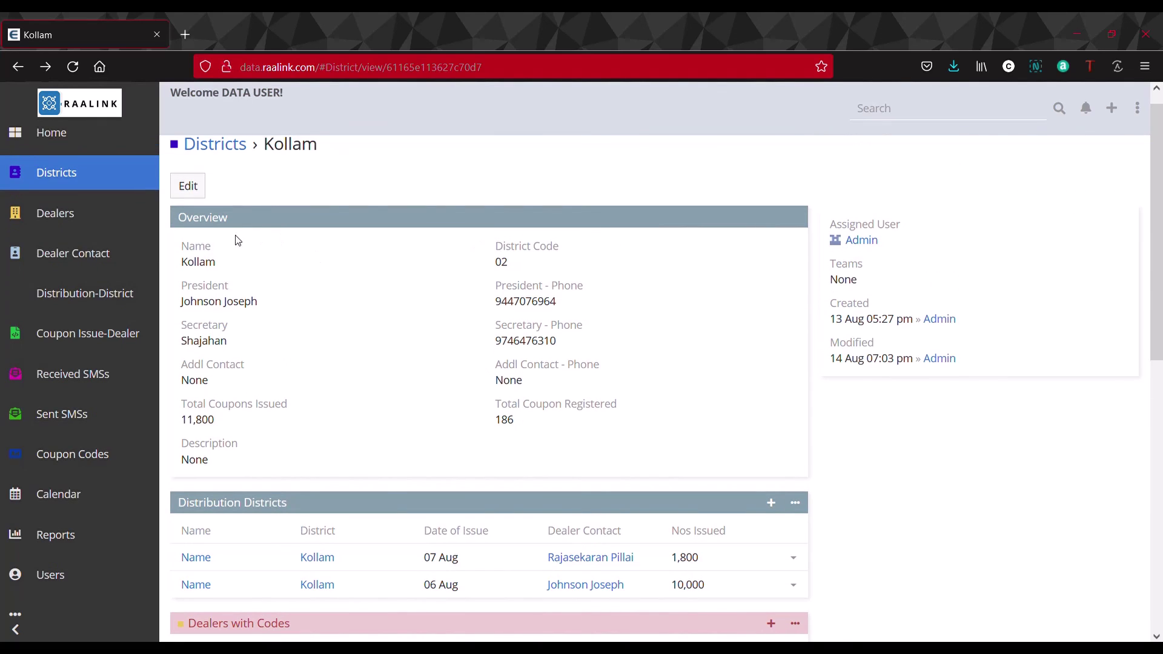
Step: Open dealer 914, TECH MANTRA HOME SHOPPE of Palakkad, from the Dealers list
{"action": "left_click", "coordinate": [68, 218]}
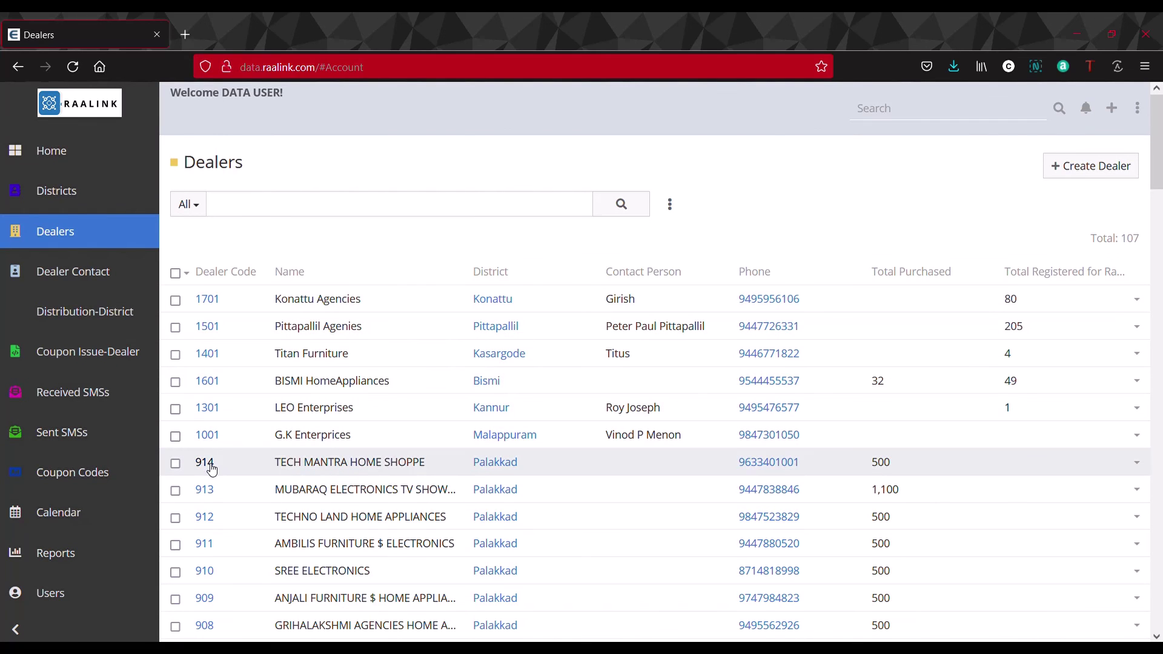
{"action": "left_click", "coordinate": [206, 463]}
{"action": "scroll", "coordinate": [1160, 400], "scroll_direction": "down", "scroll_amount": 2}
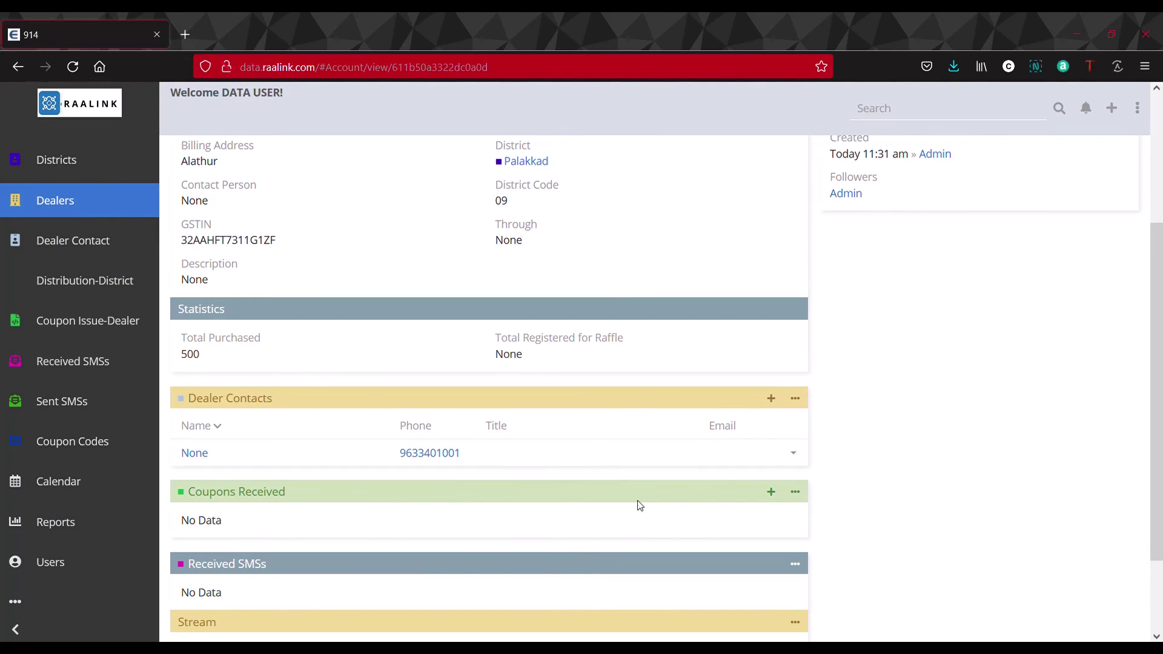
Step: Start a Coupons Received entry for dealer 914, then cancel it without saving
{"action": "left_click", "coordinate": [771, 492]}
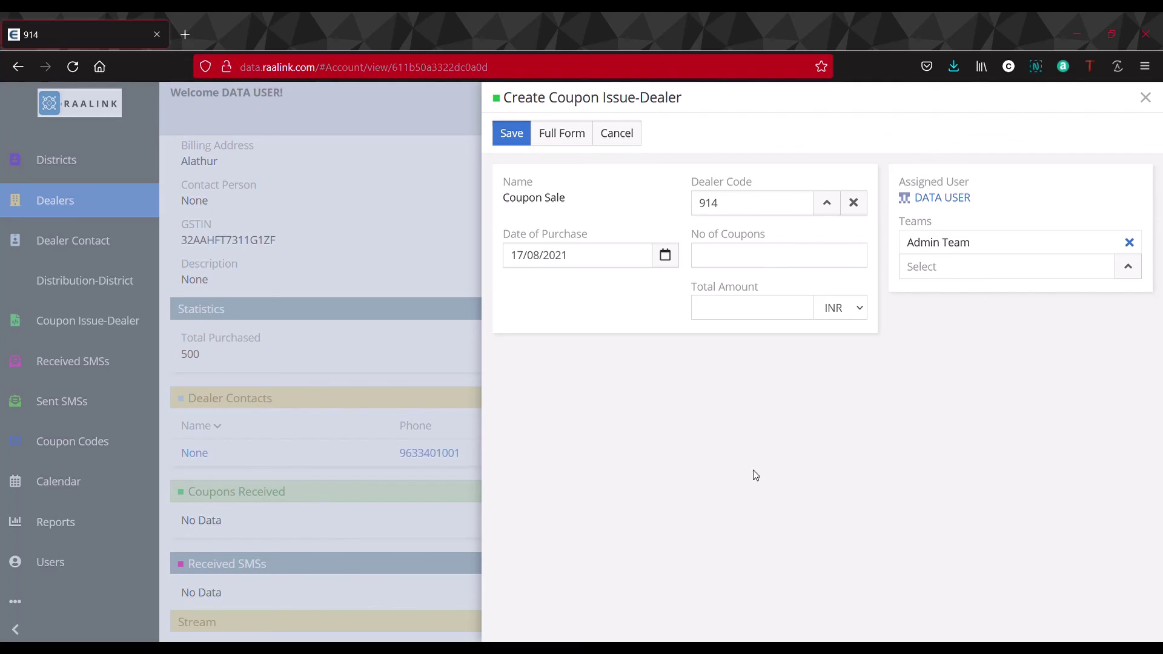
{"action": "left_click", "coordinate": [724, 267]}
{"action": "left_click", "coordinate": [619, 132]}
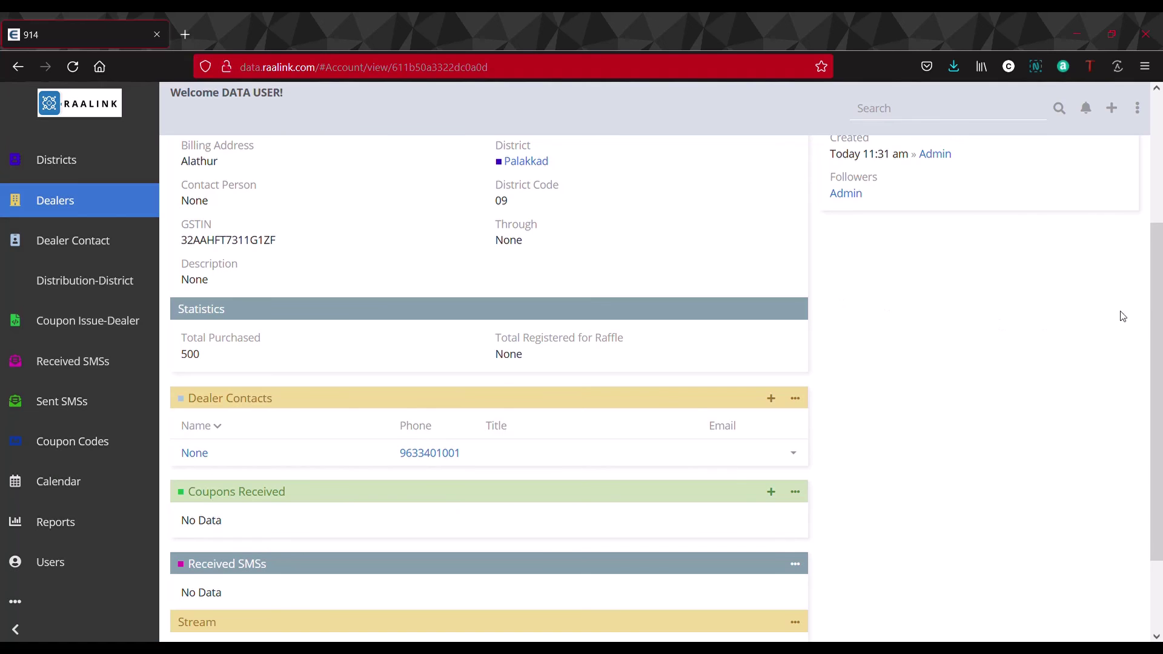